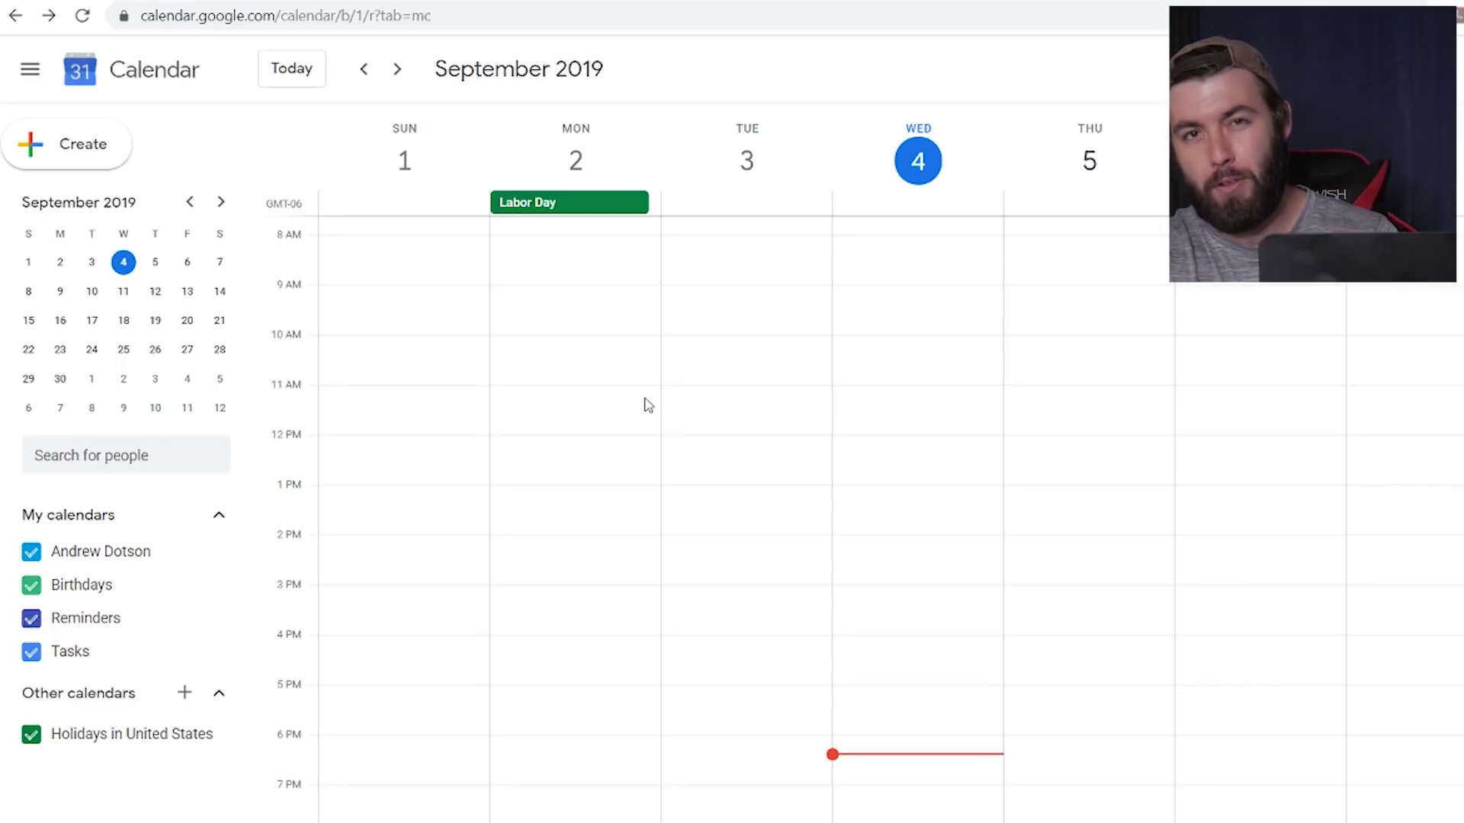
- Create an event at Monday 10:30 titled 'E&M I'
click(534, 373)
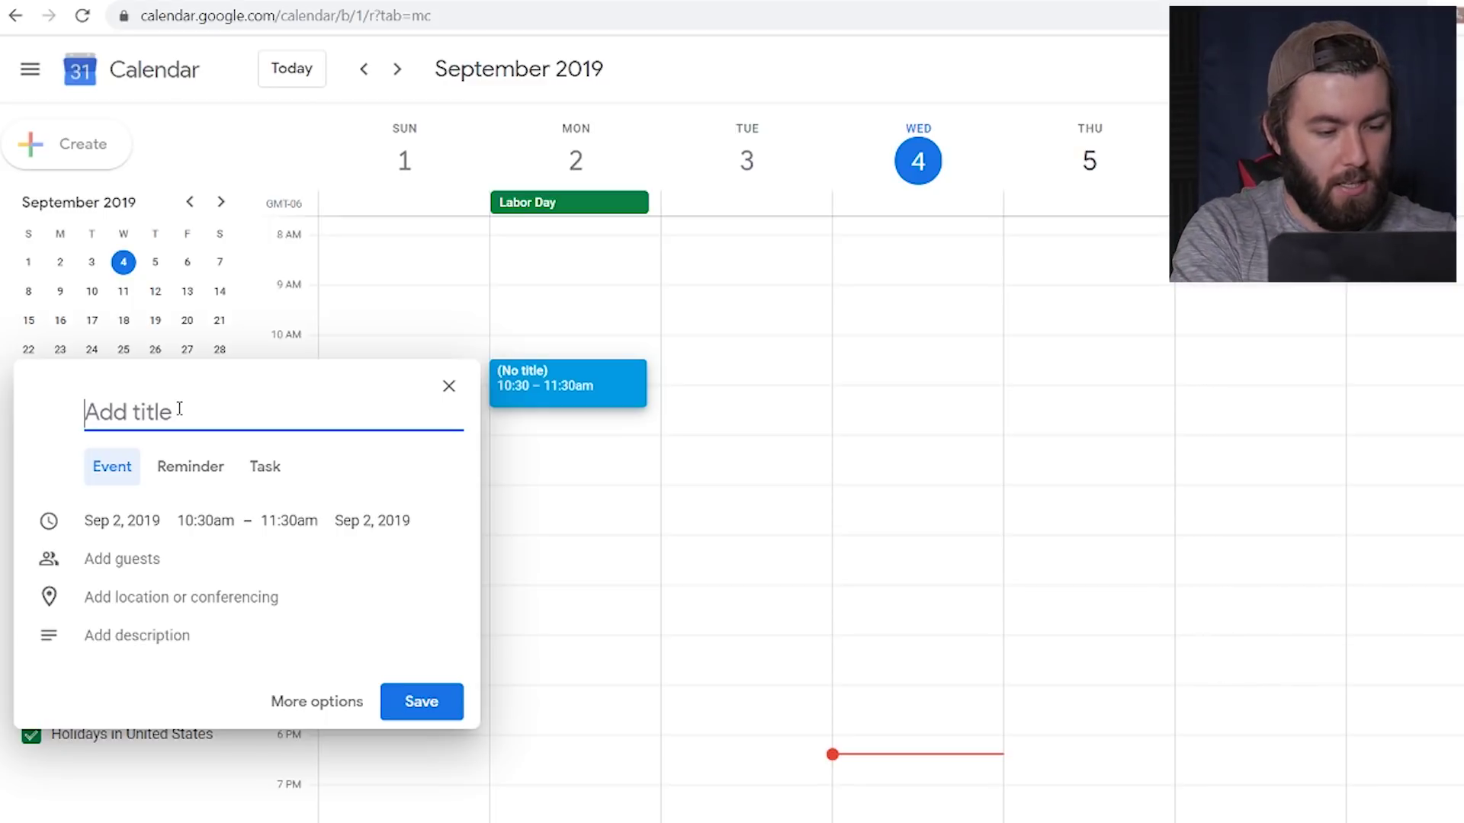
text(E&)
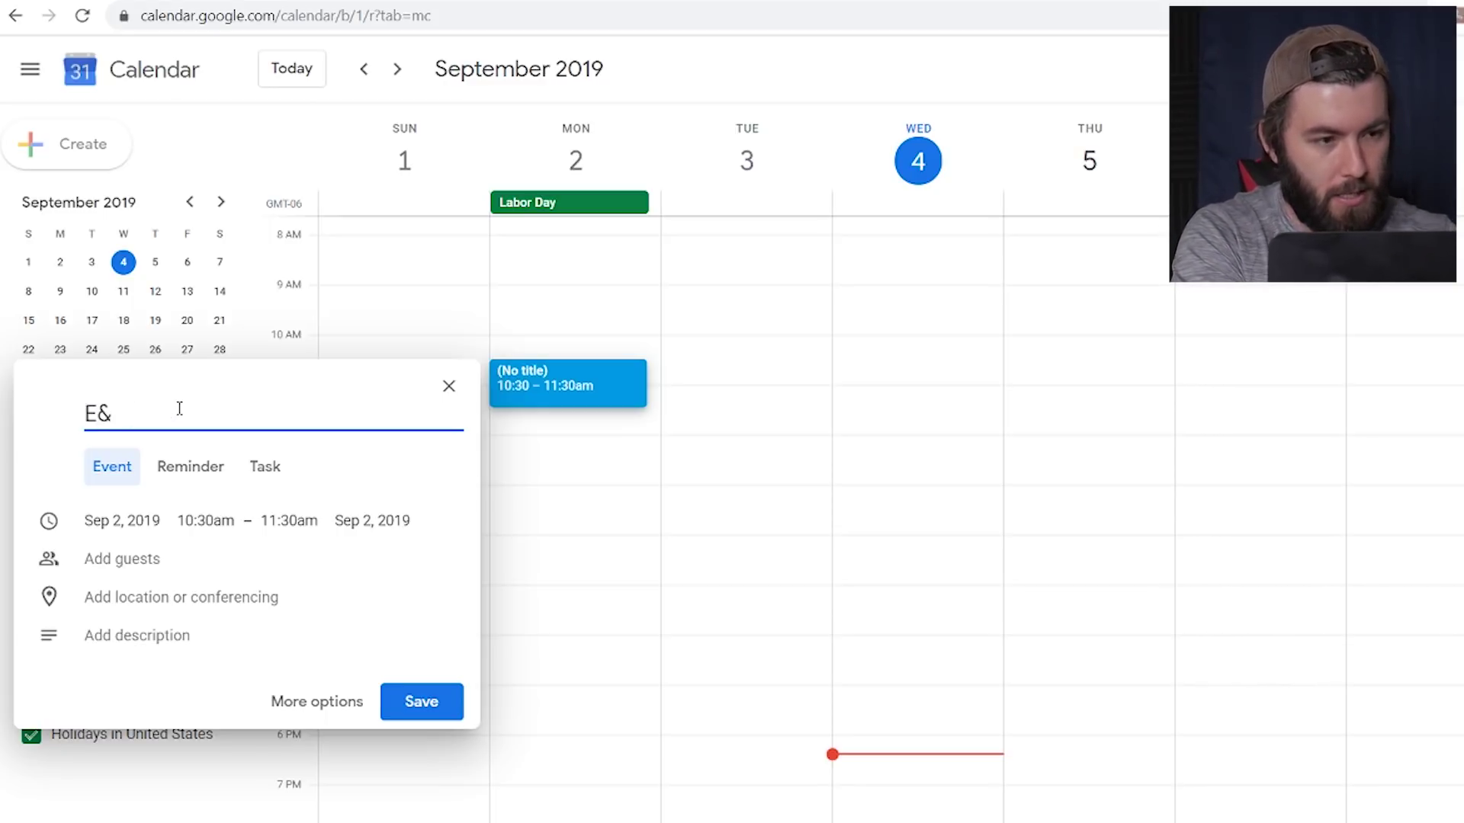
text(m)
key(BackSpace)
text(M I)
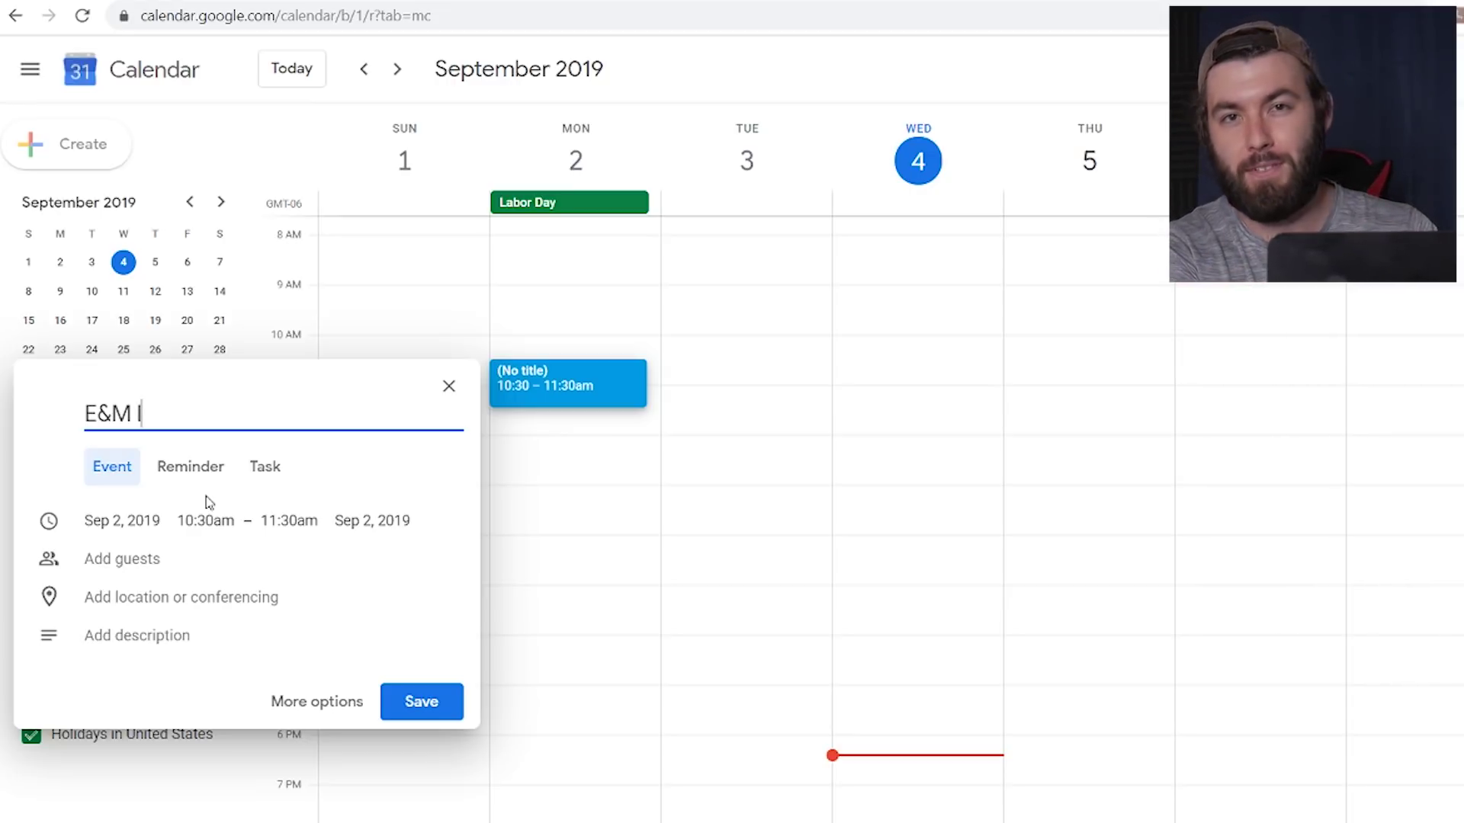
- Change its end time to 11:45am and bring up the full event details
click(293, 520)
click(298, 521)
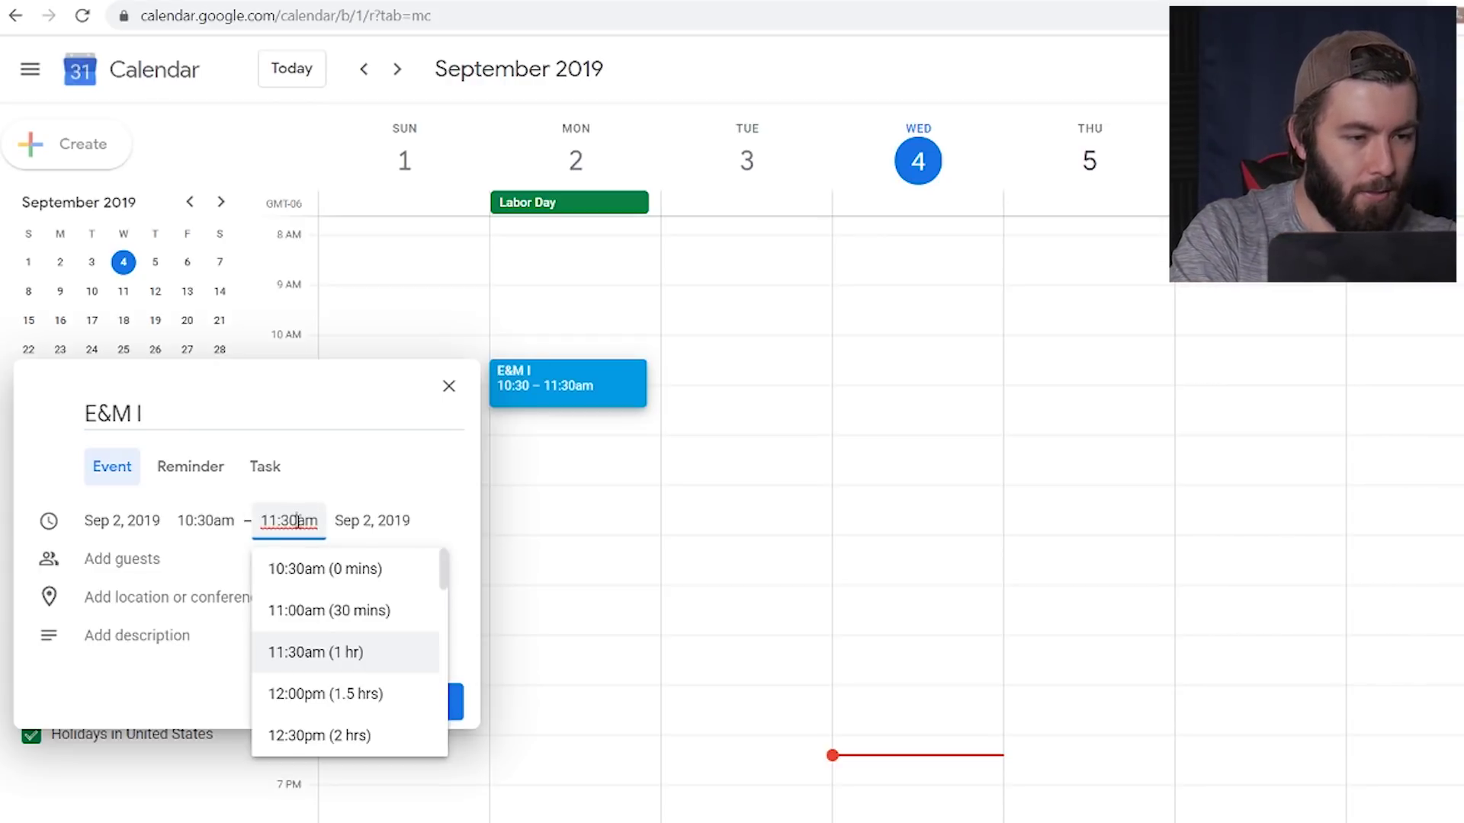
key(BackSpace)
key(BackSpace)
text(45)
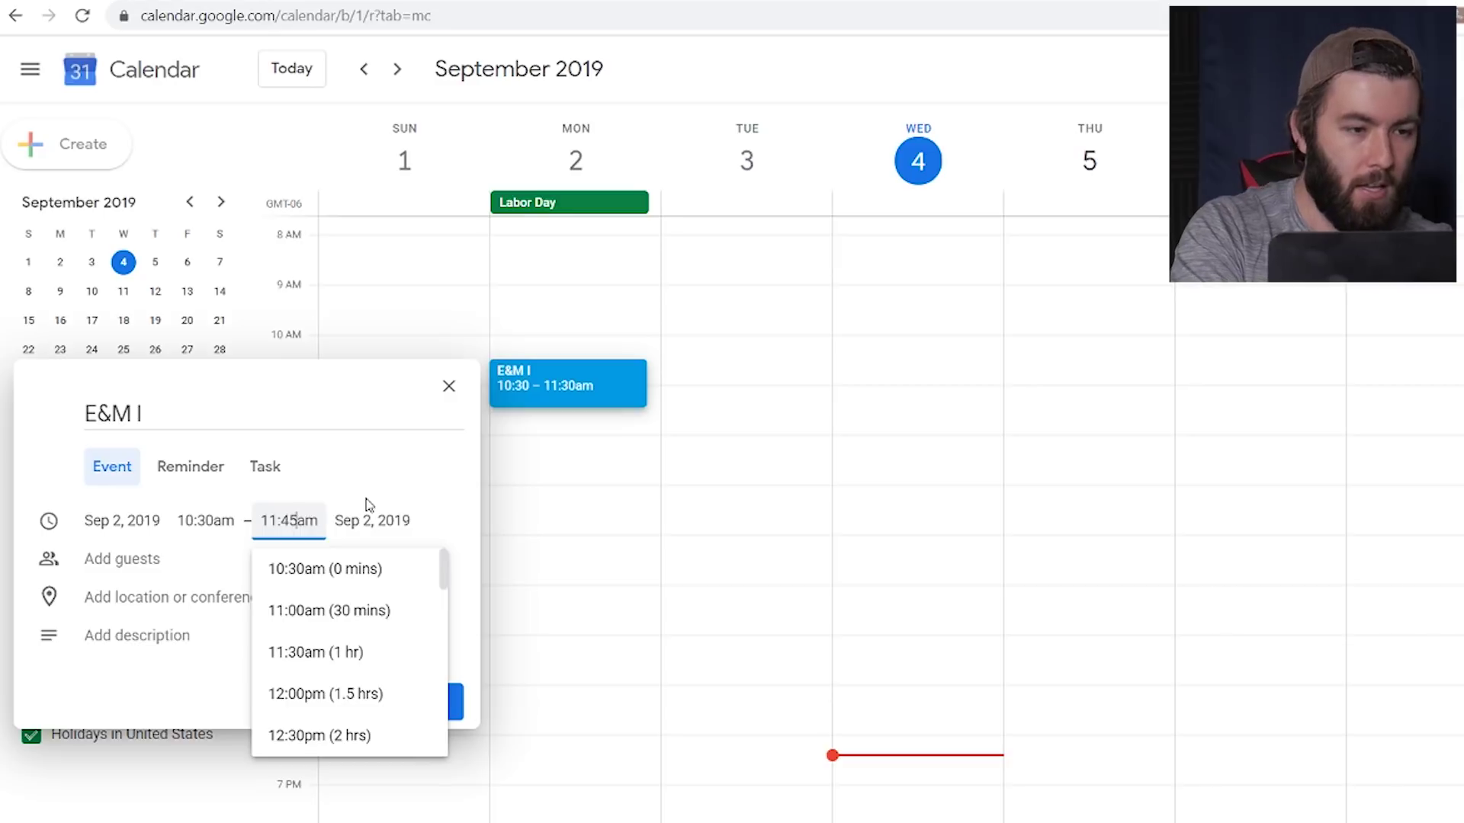
click(386, 457)
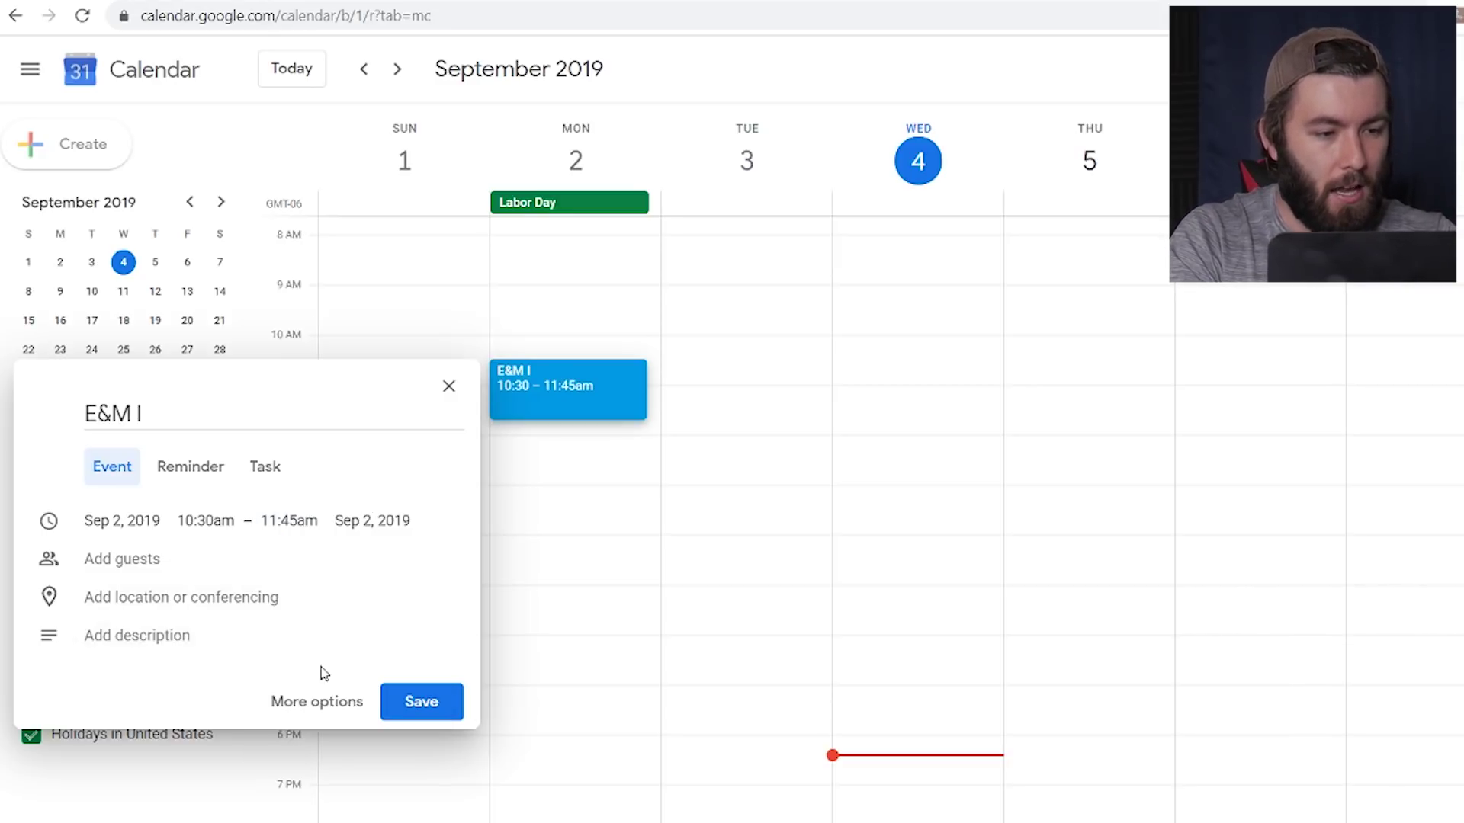
click(326, 702)
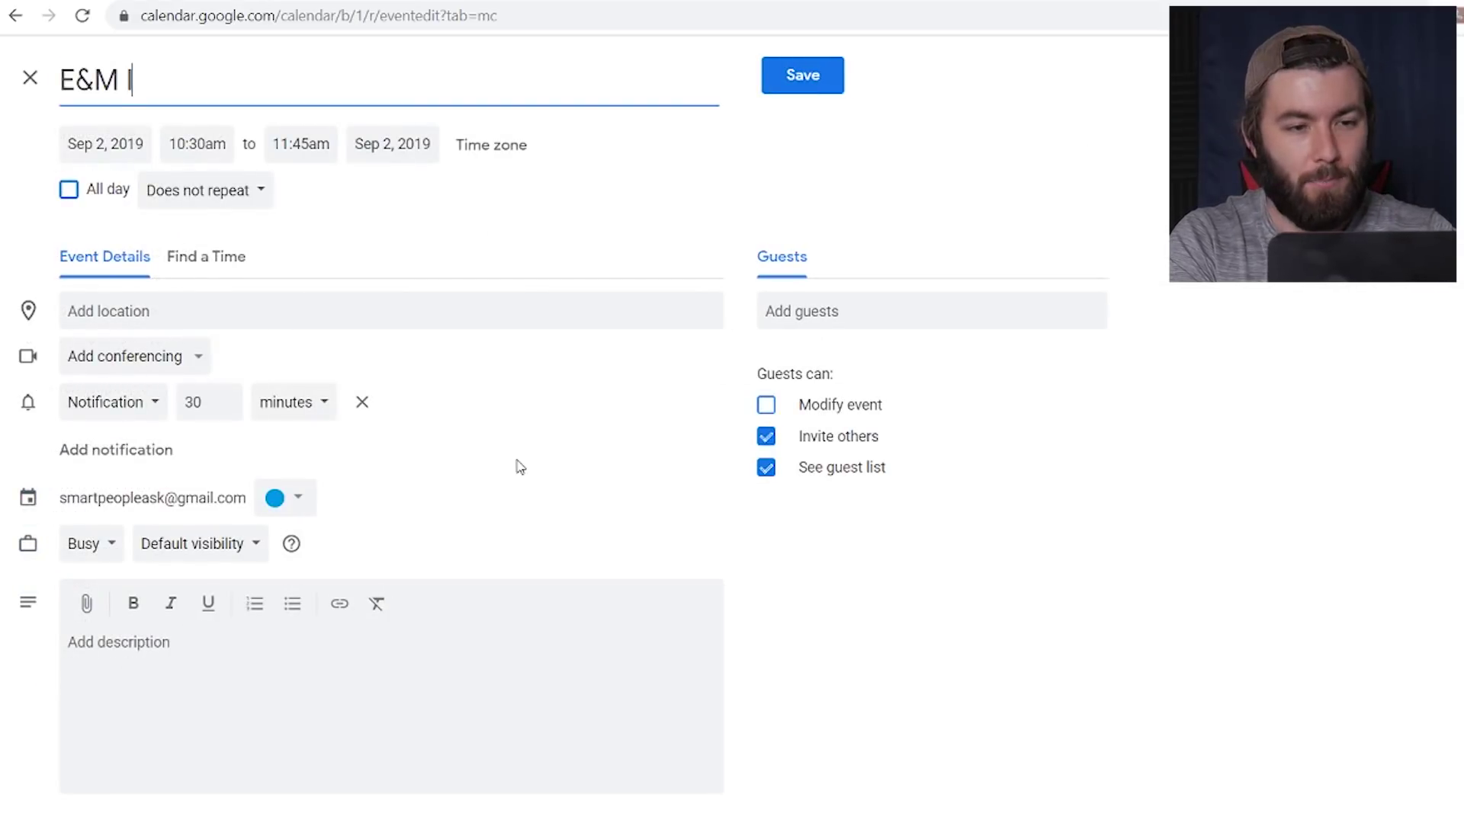
- Give the E&M I event the Banana yellow colour
text(I)
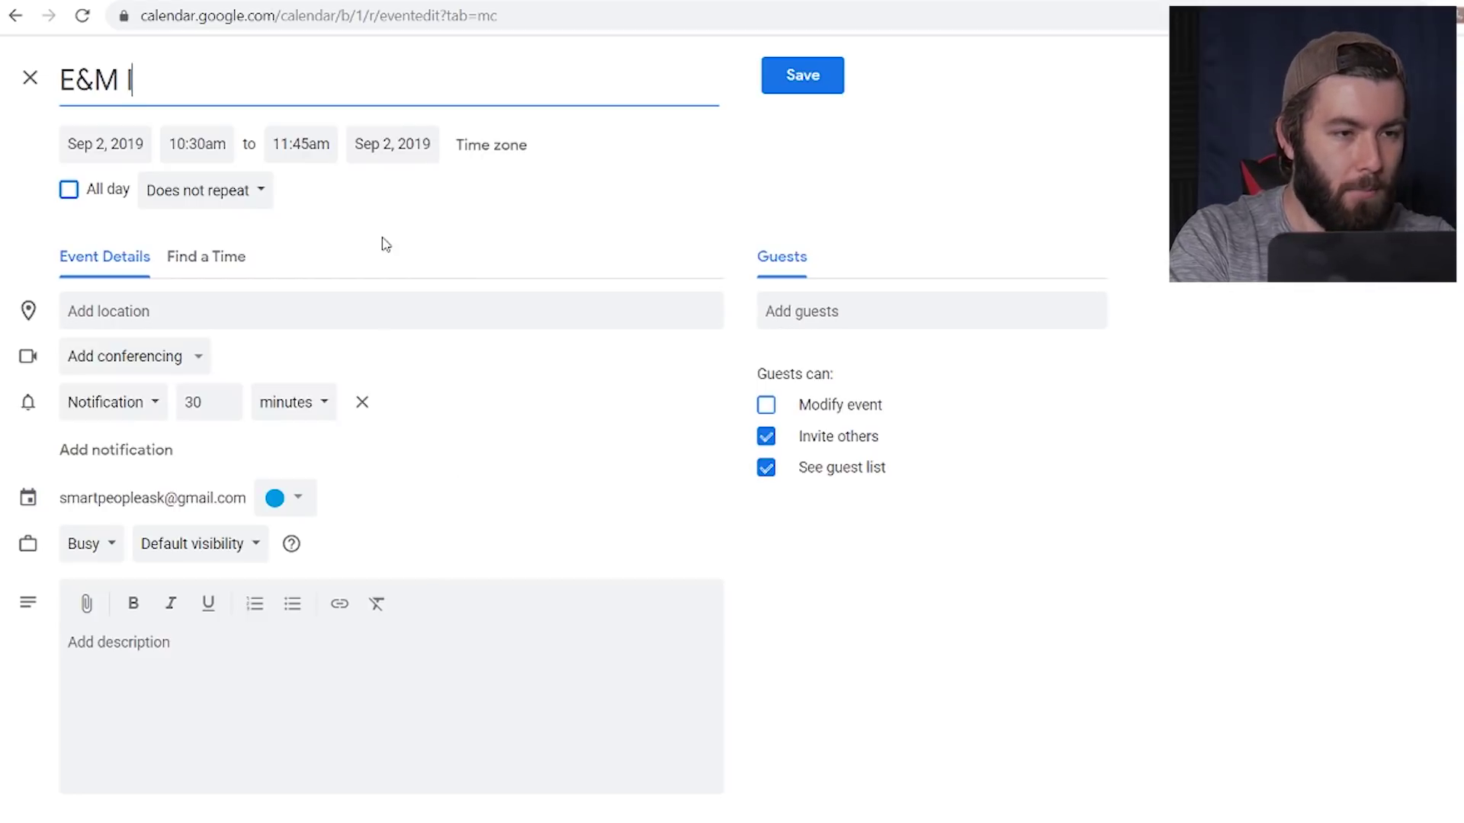
click(309, 507)
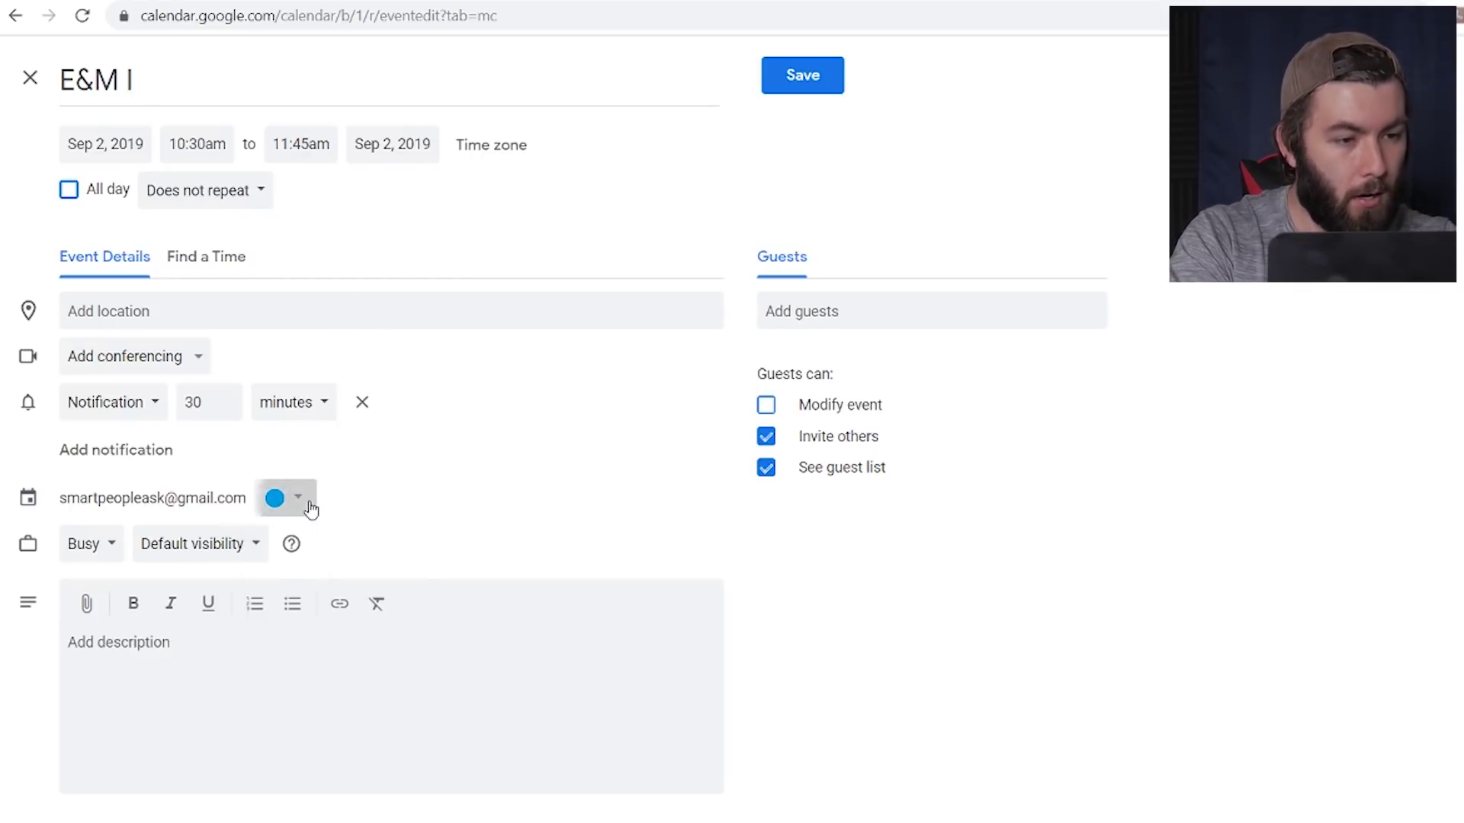
click(301, 525)
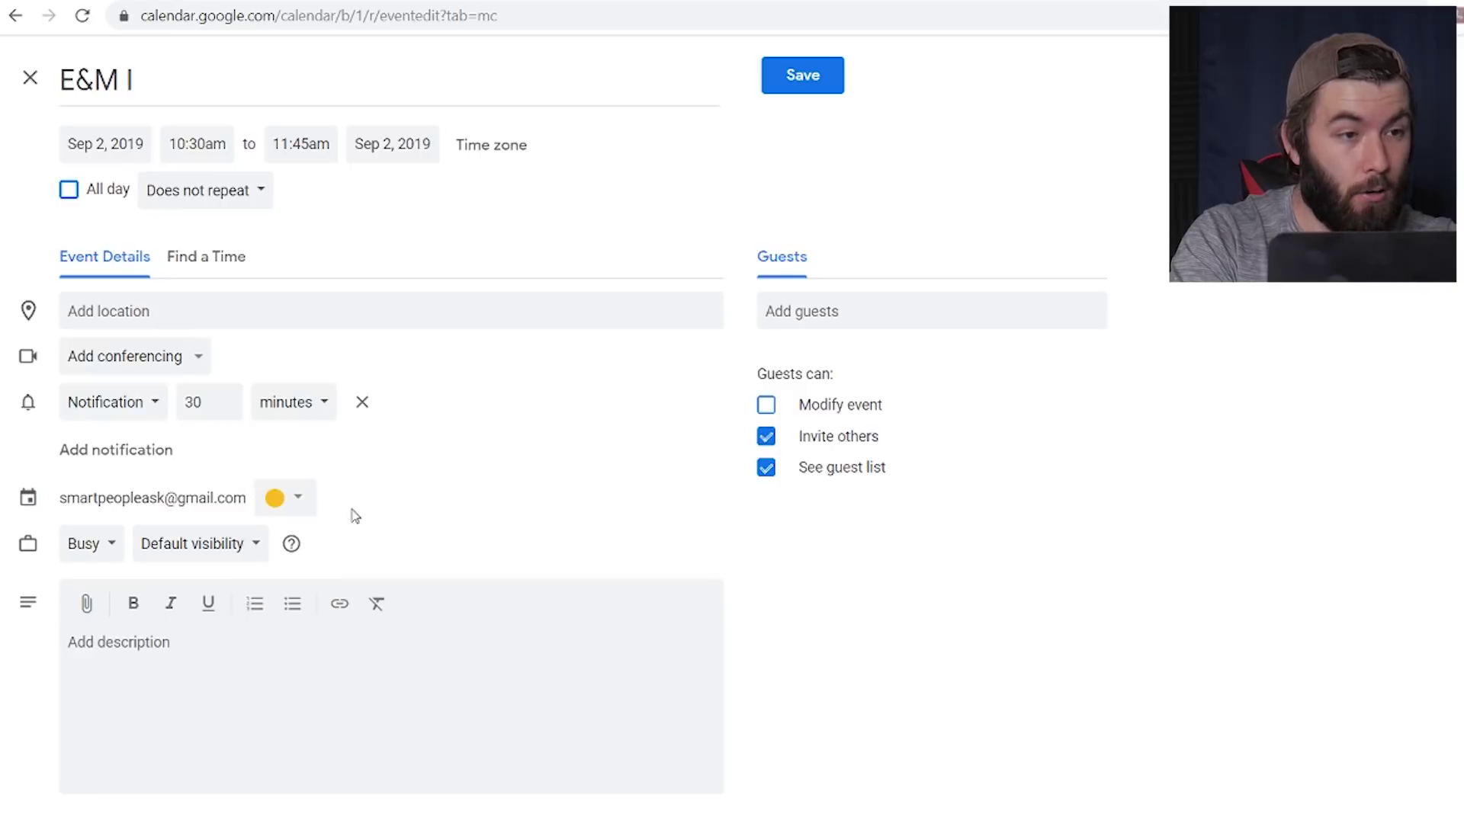
- Set a custom weekly repeat on Monday and Wednesday, then save the event
click(256, 199)
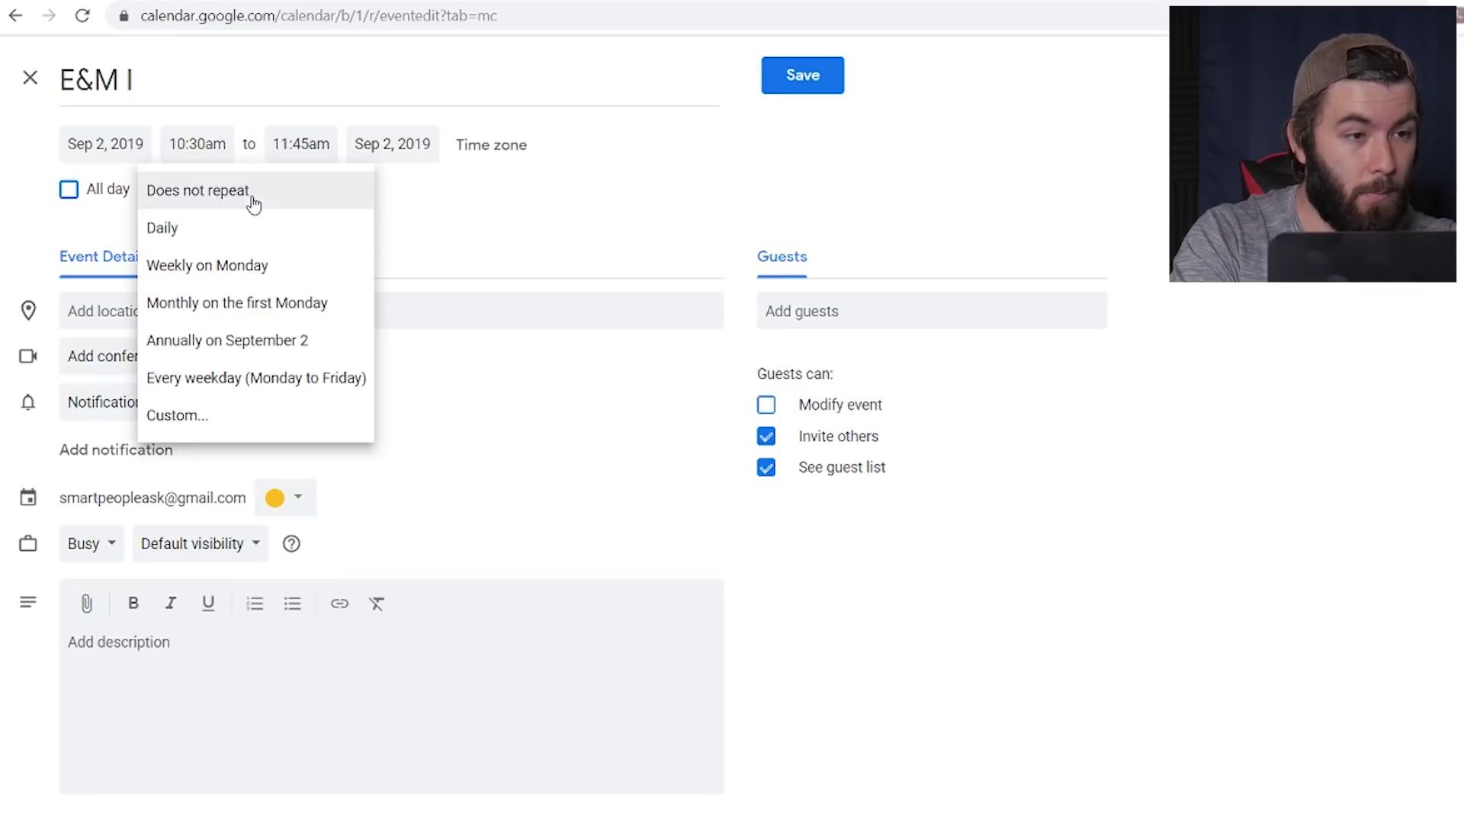
click(238, 424)
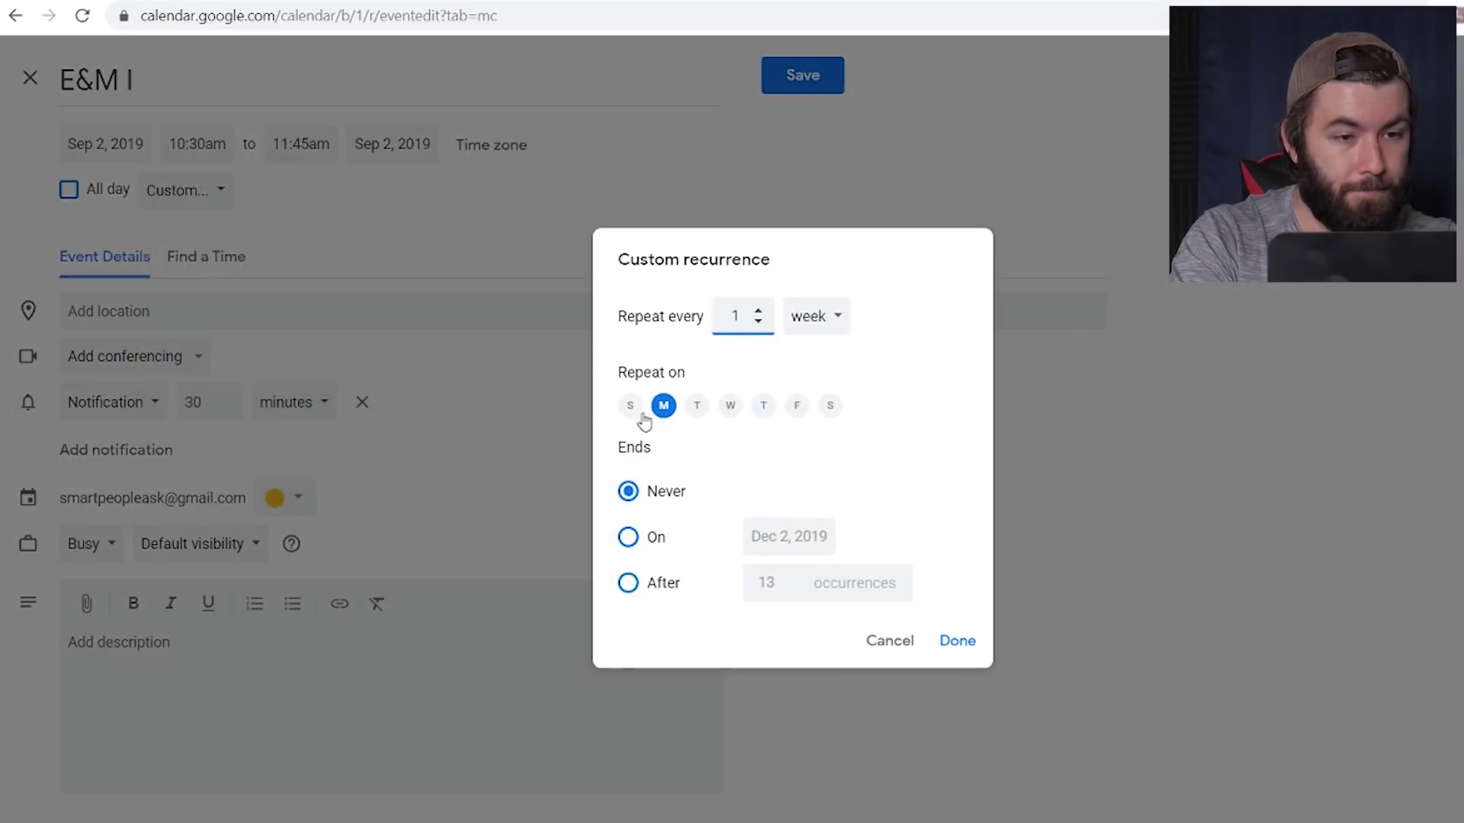
click(725, 415)
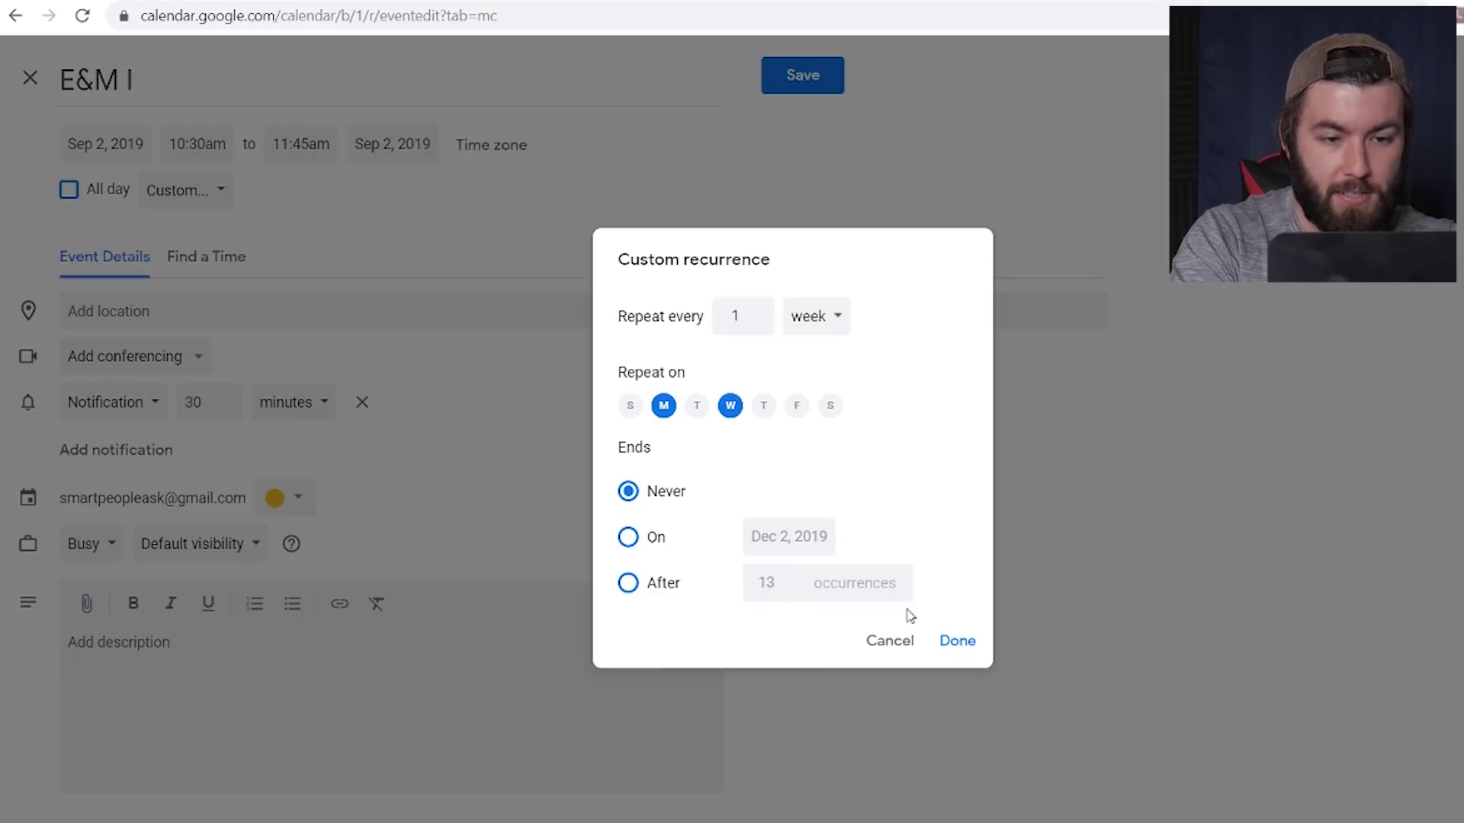
click(958, 640)
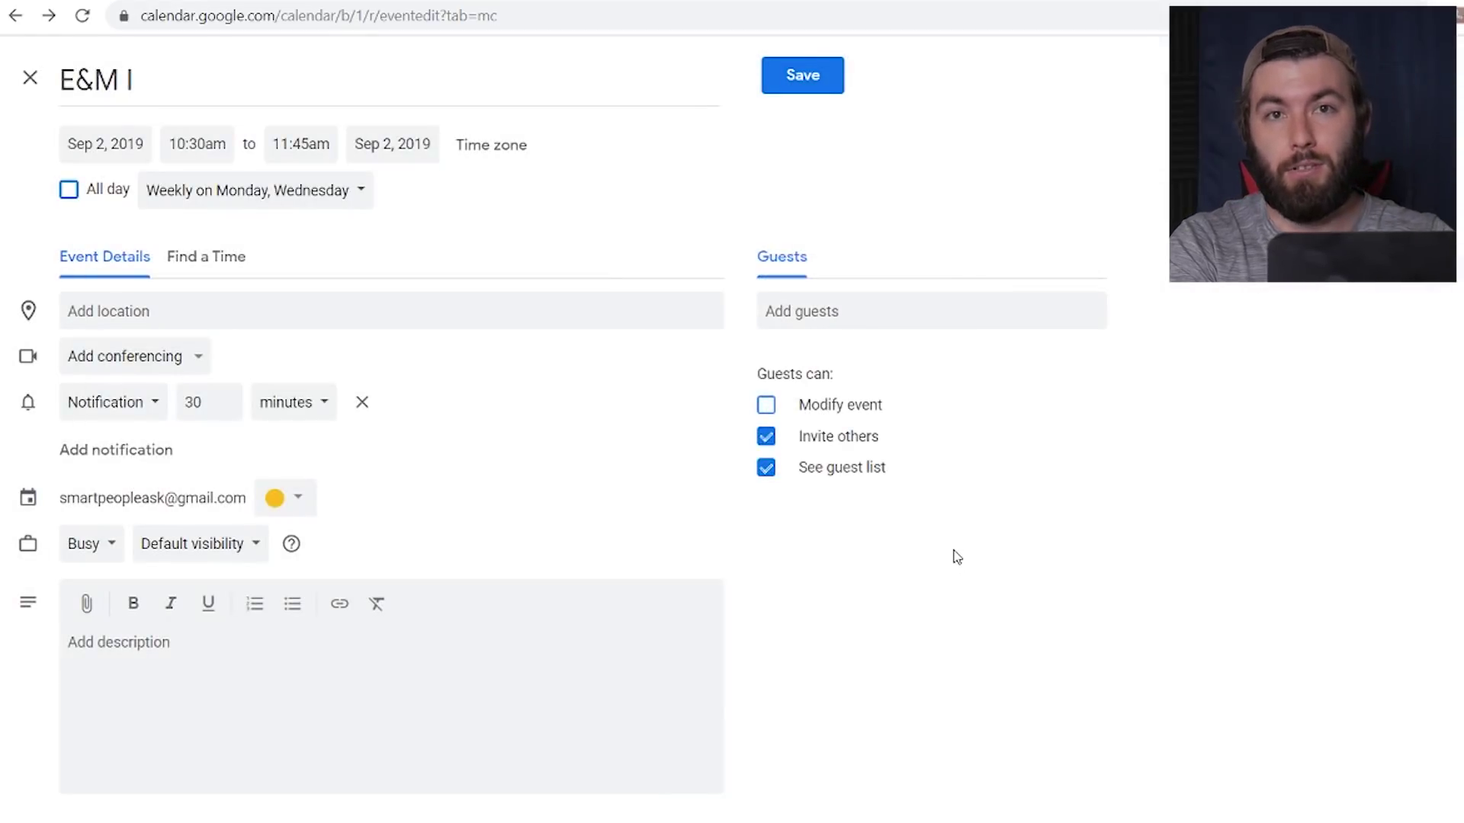
click(805, 74)
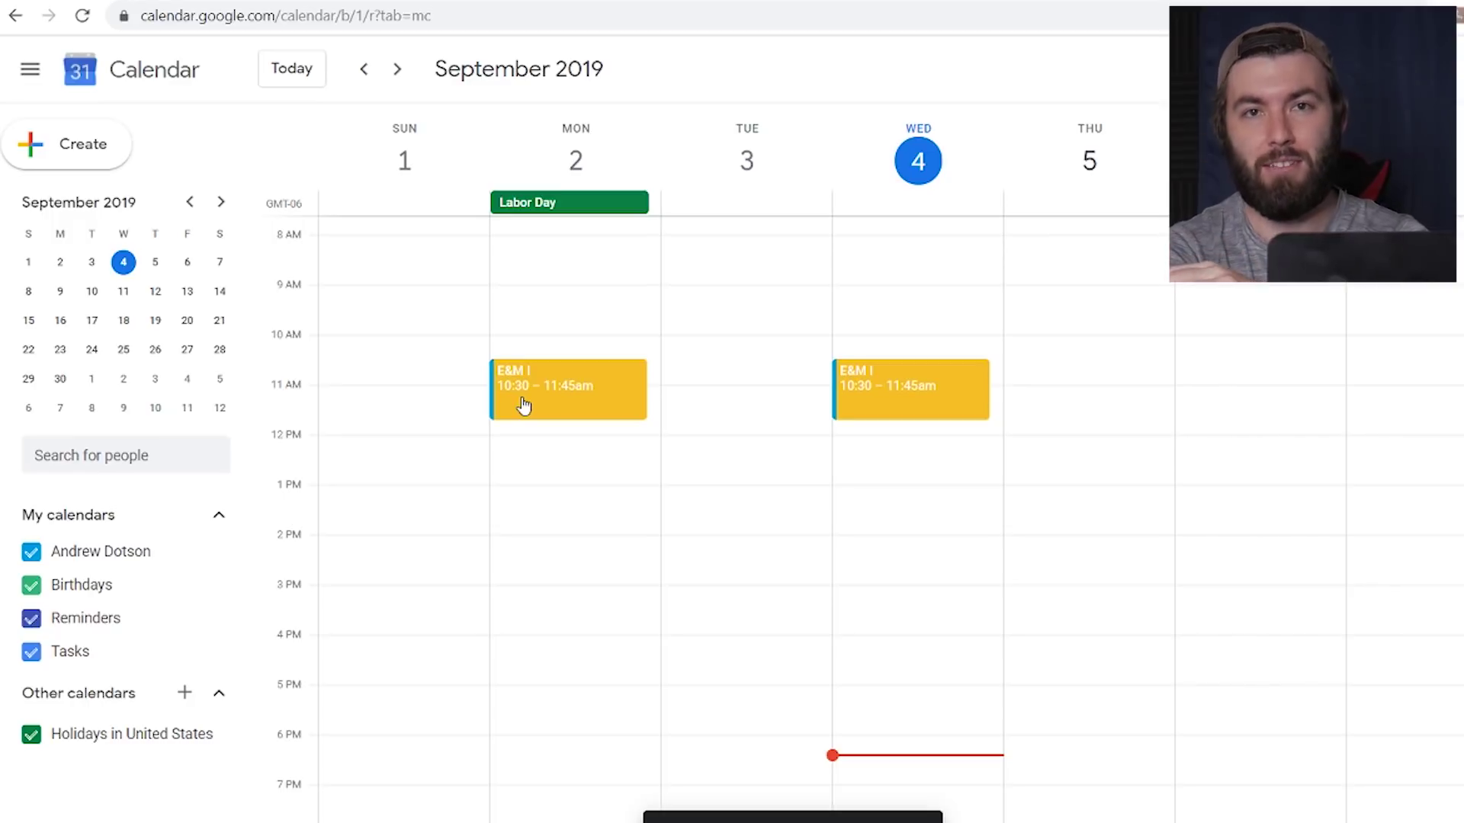
- Create a Monday noon event titled 'High Energy'
click(517, 468)
drag(571, 480, 572, 448)
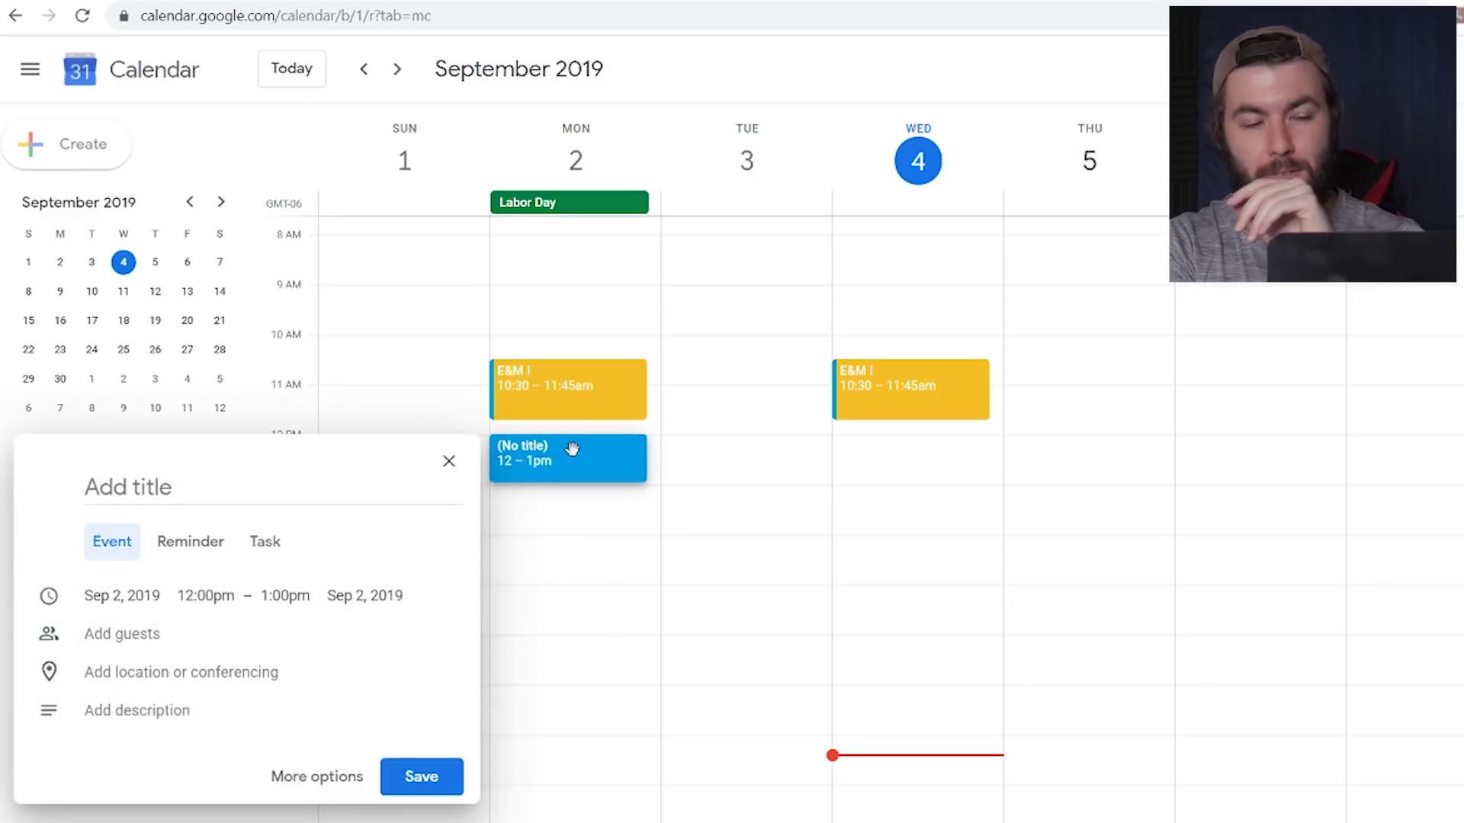
click(289, 481)
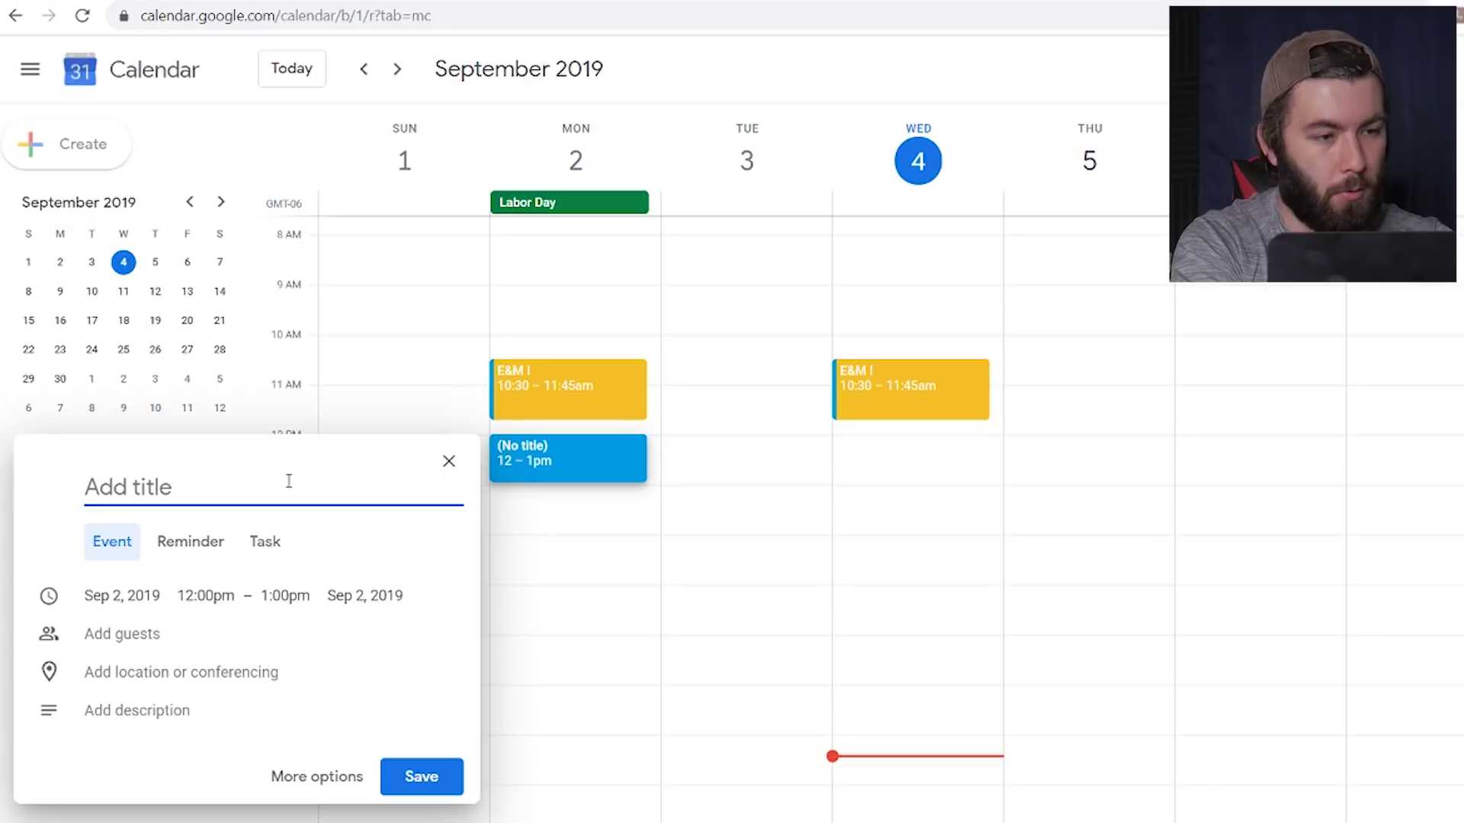
text(High EN)
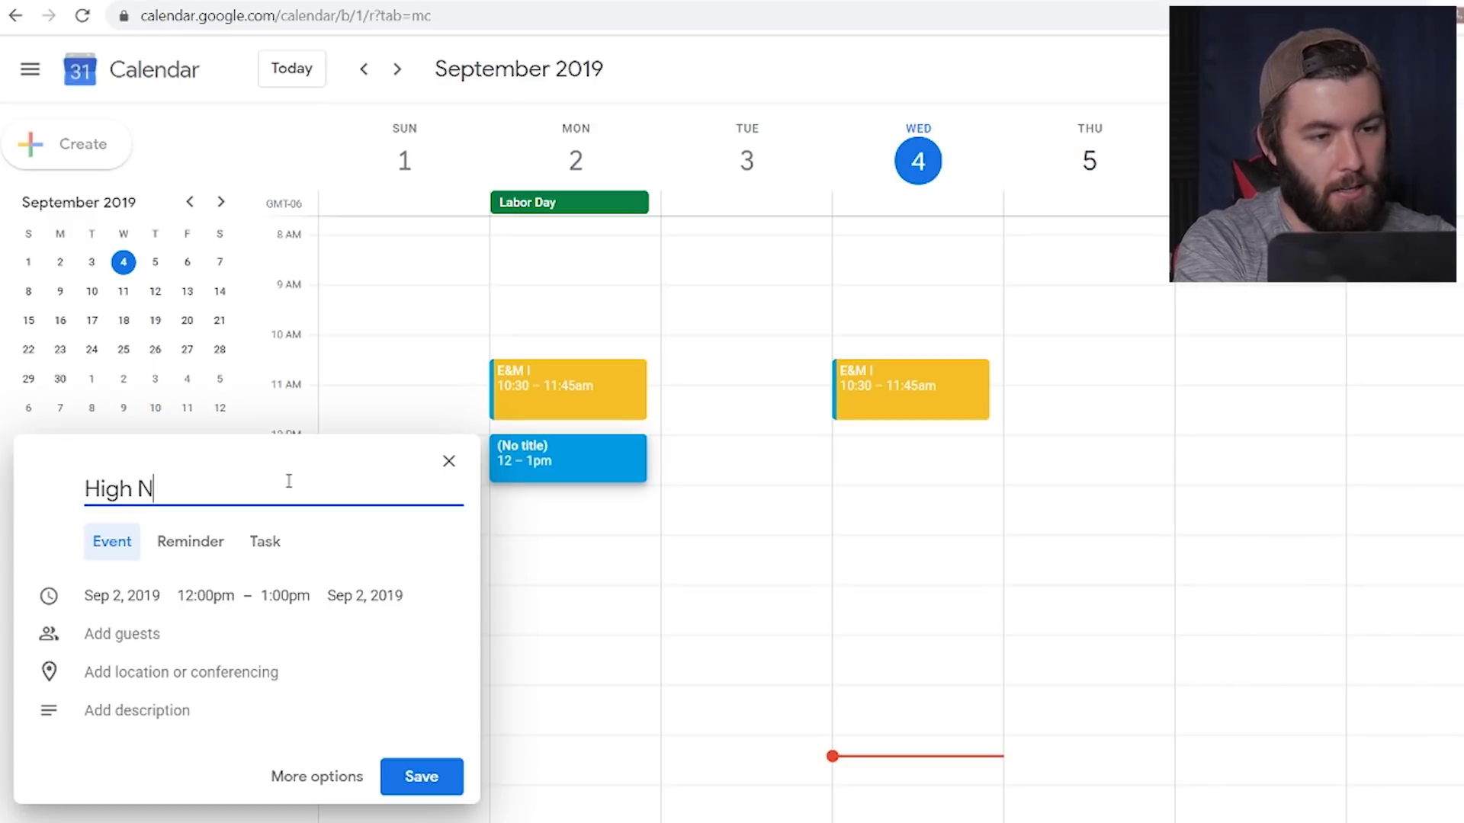
text(e)
key(BackSpace)
key(BackSpace)
text(nergy)
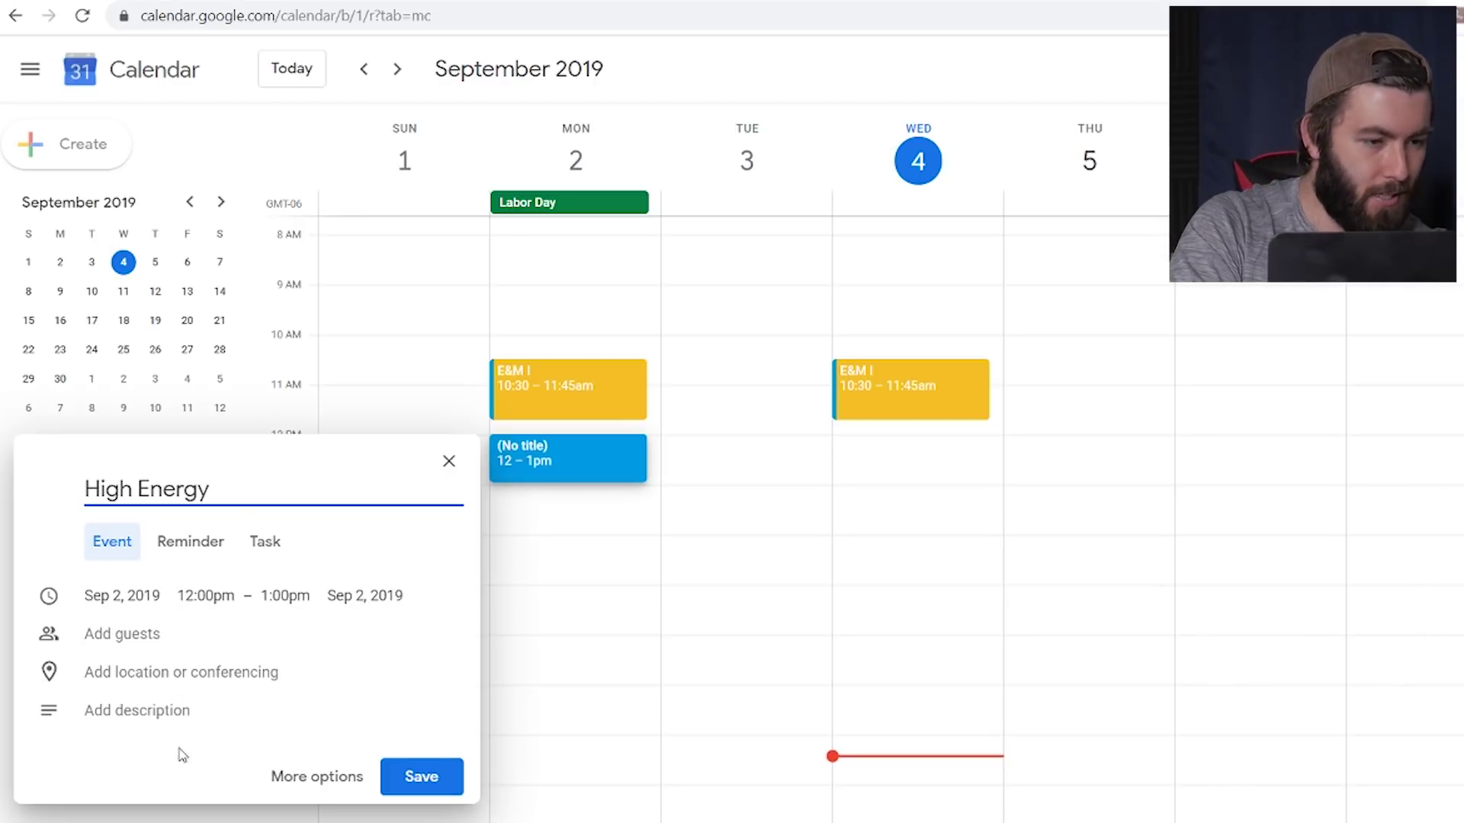
- In the full details, change High Energy's end time to 1:15pm
click(305, 774)
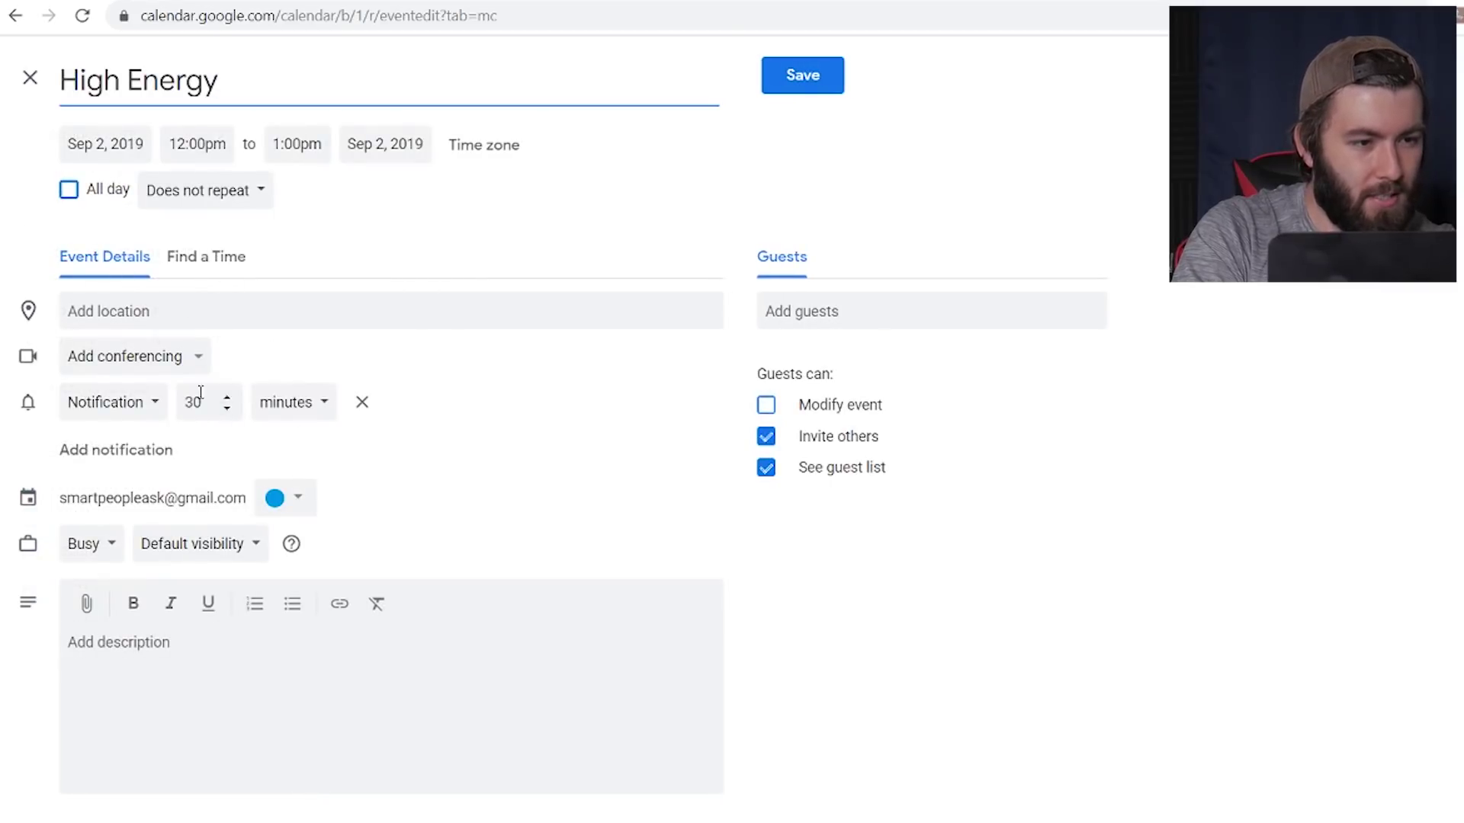
click(300, 147)
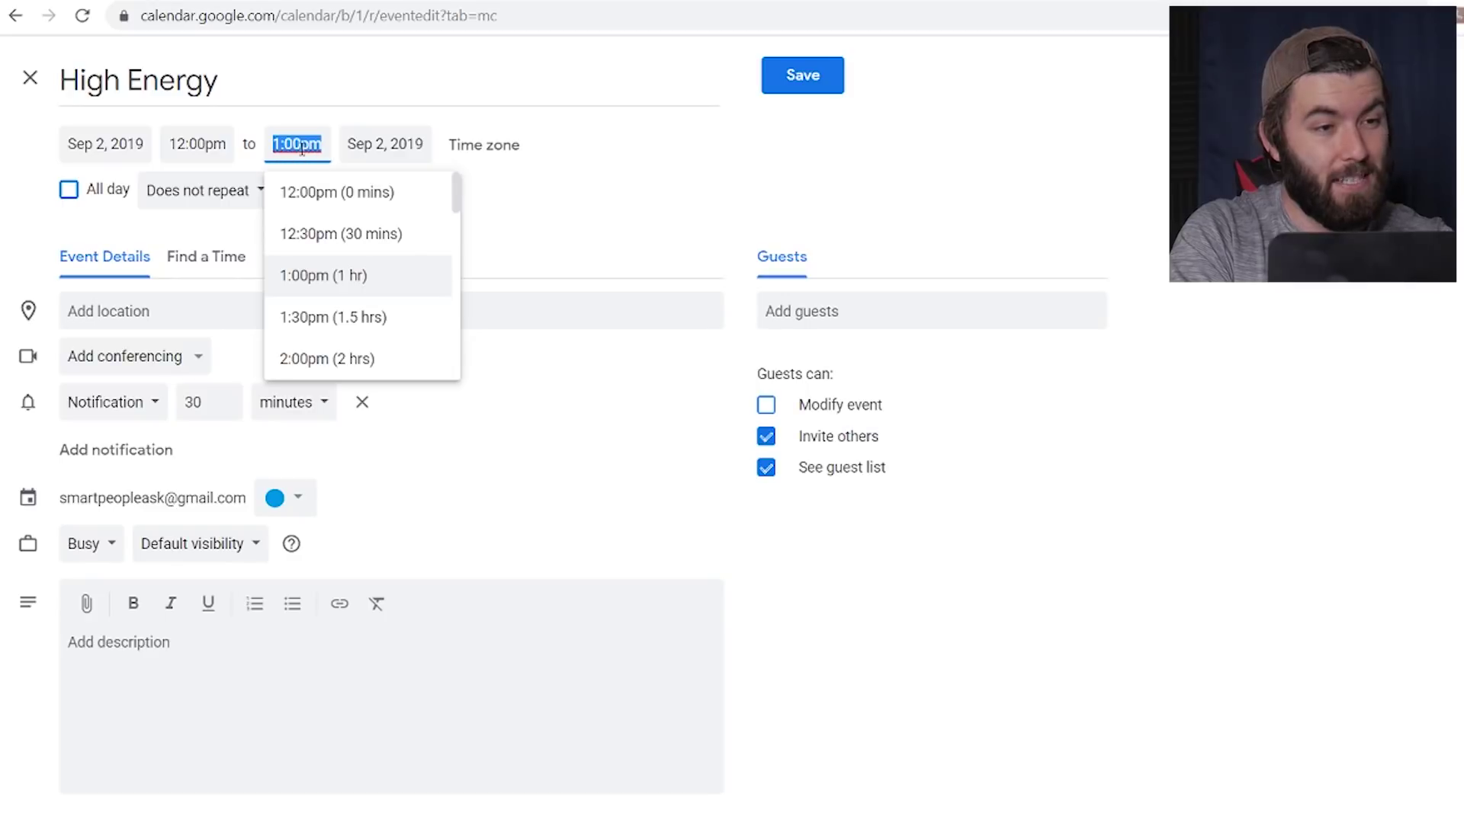
click(301, 143)
key(BackSpace)
key(BackSpace)
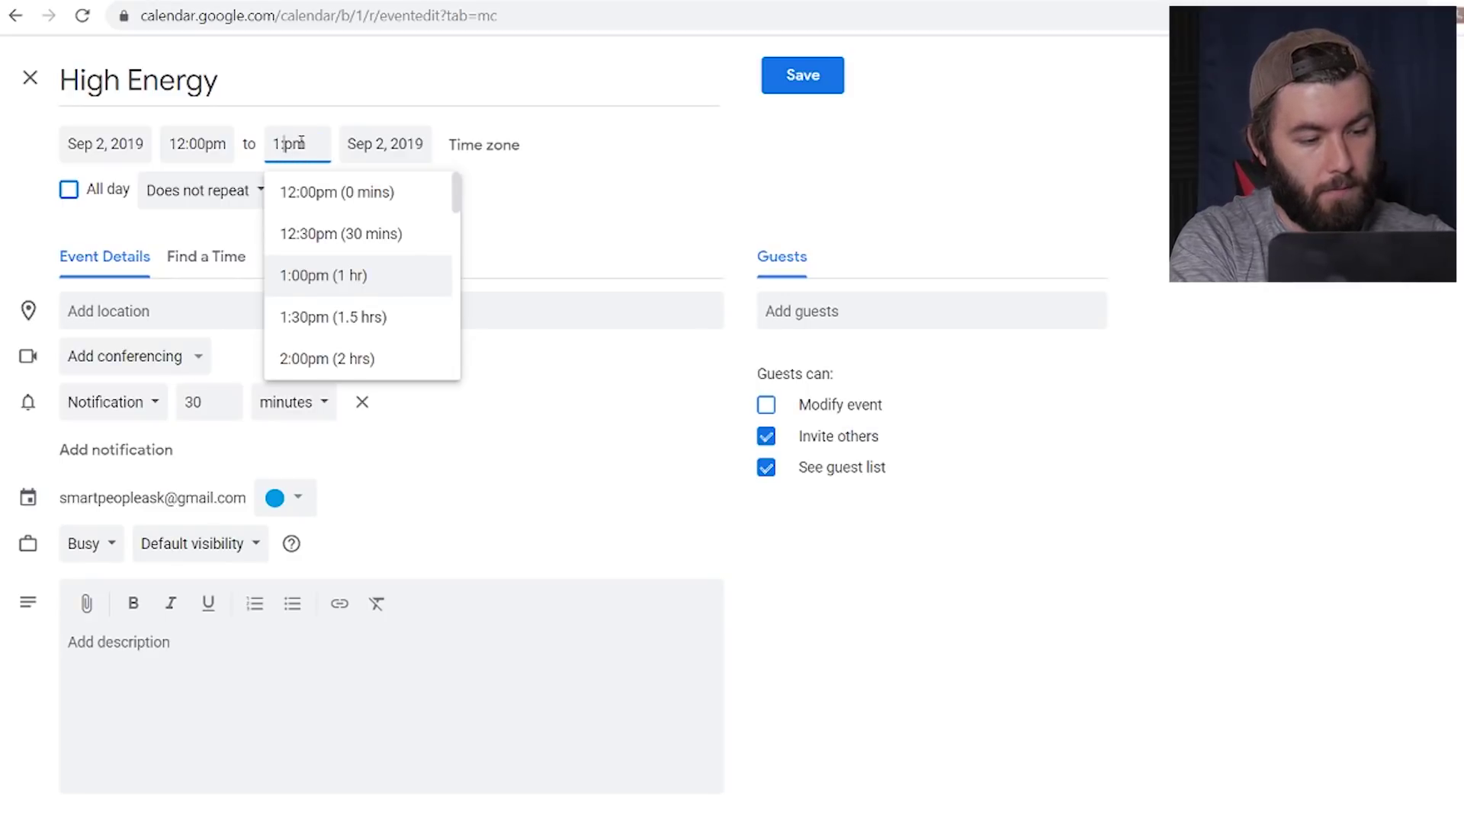
text(15)
click(499, 162)
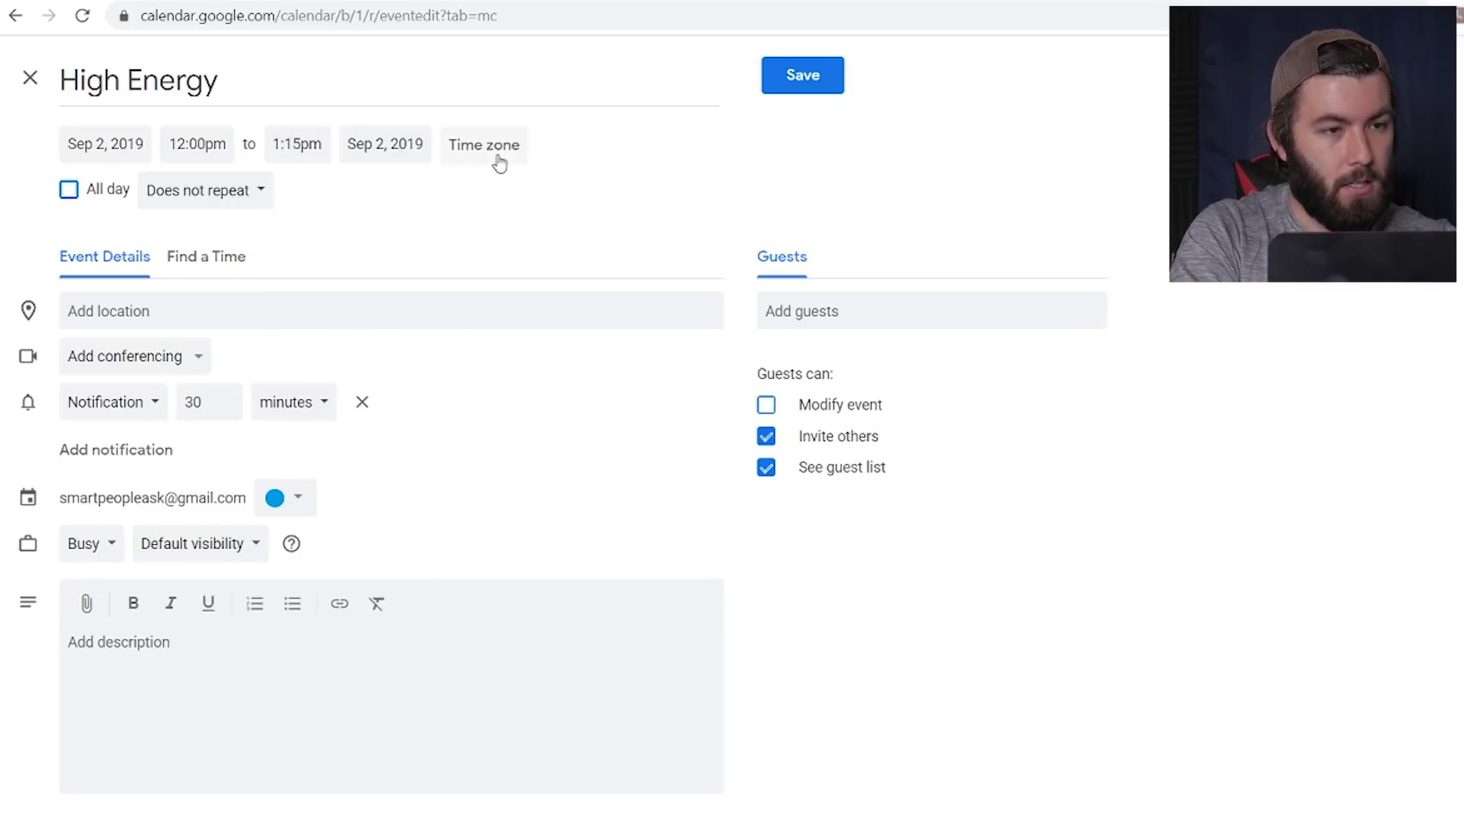
- Repeat High Energy weekly on Monday and Wednesday and save it
click(232, 190)
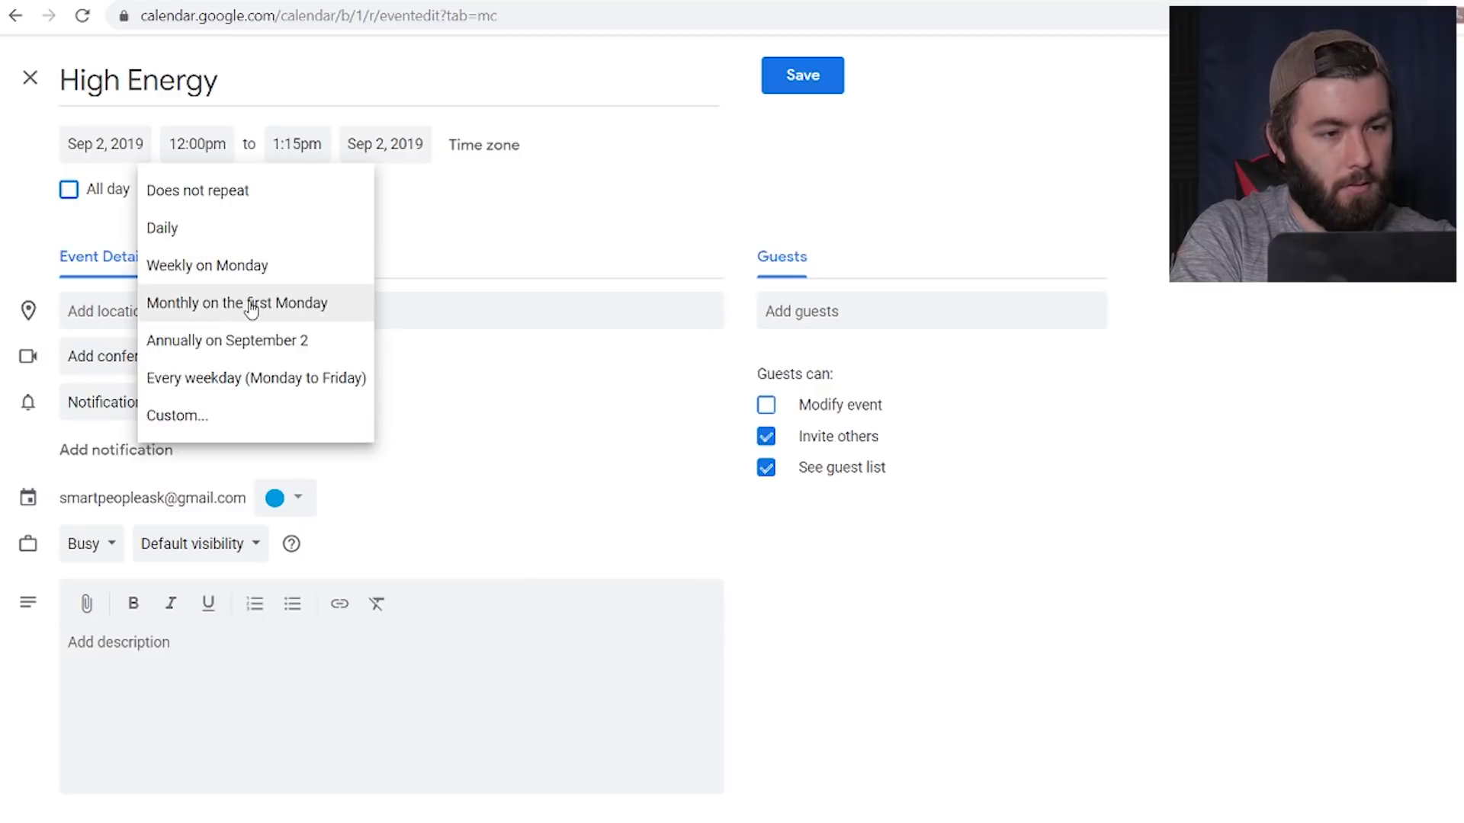
click(204, 414)
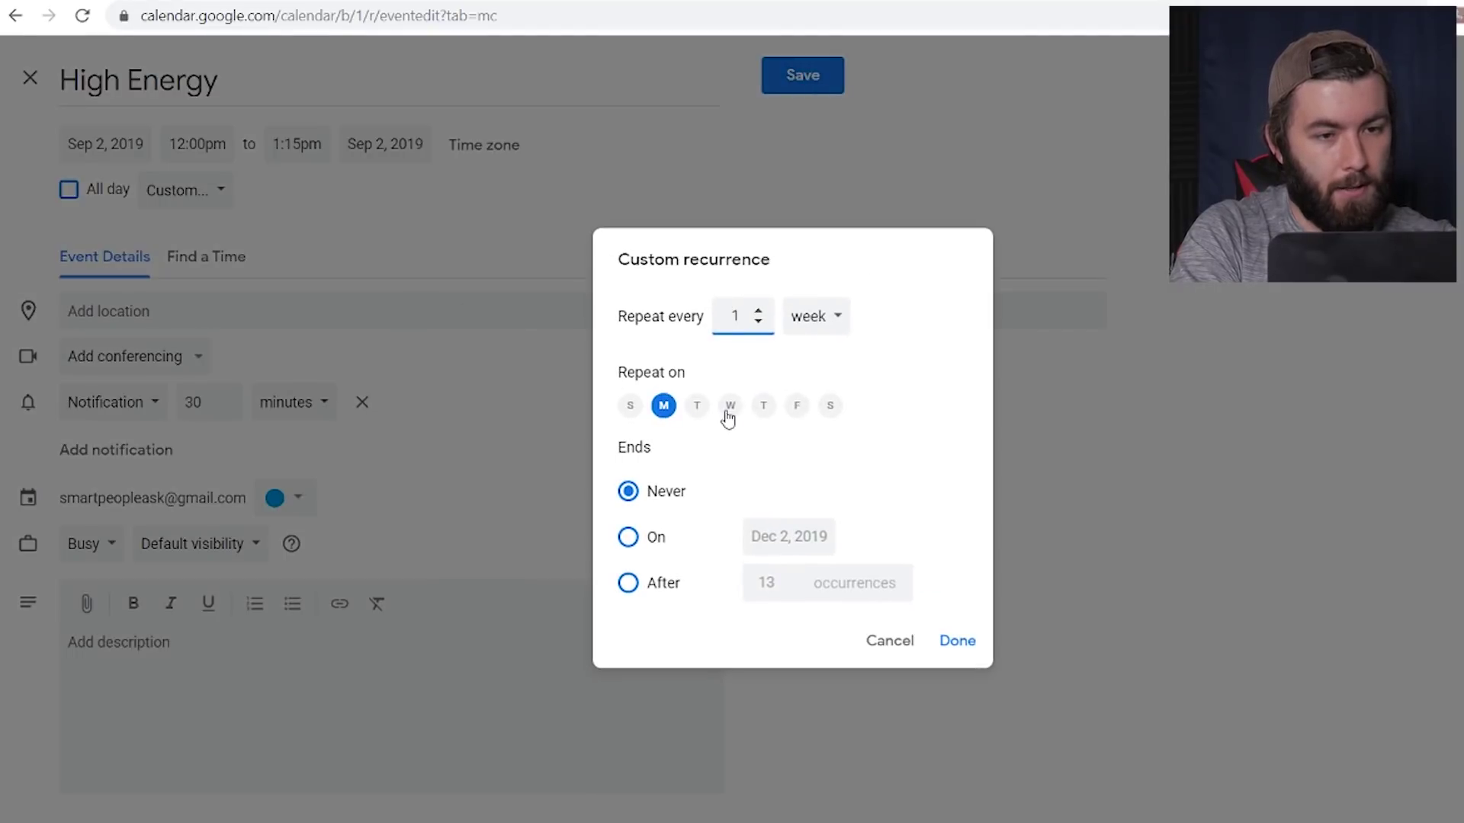
click(729, 406)
click(958, 642)
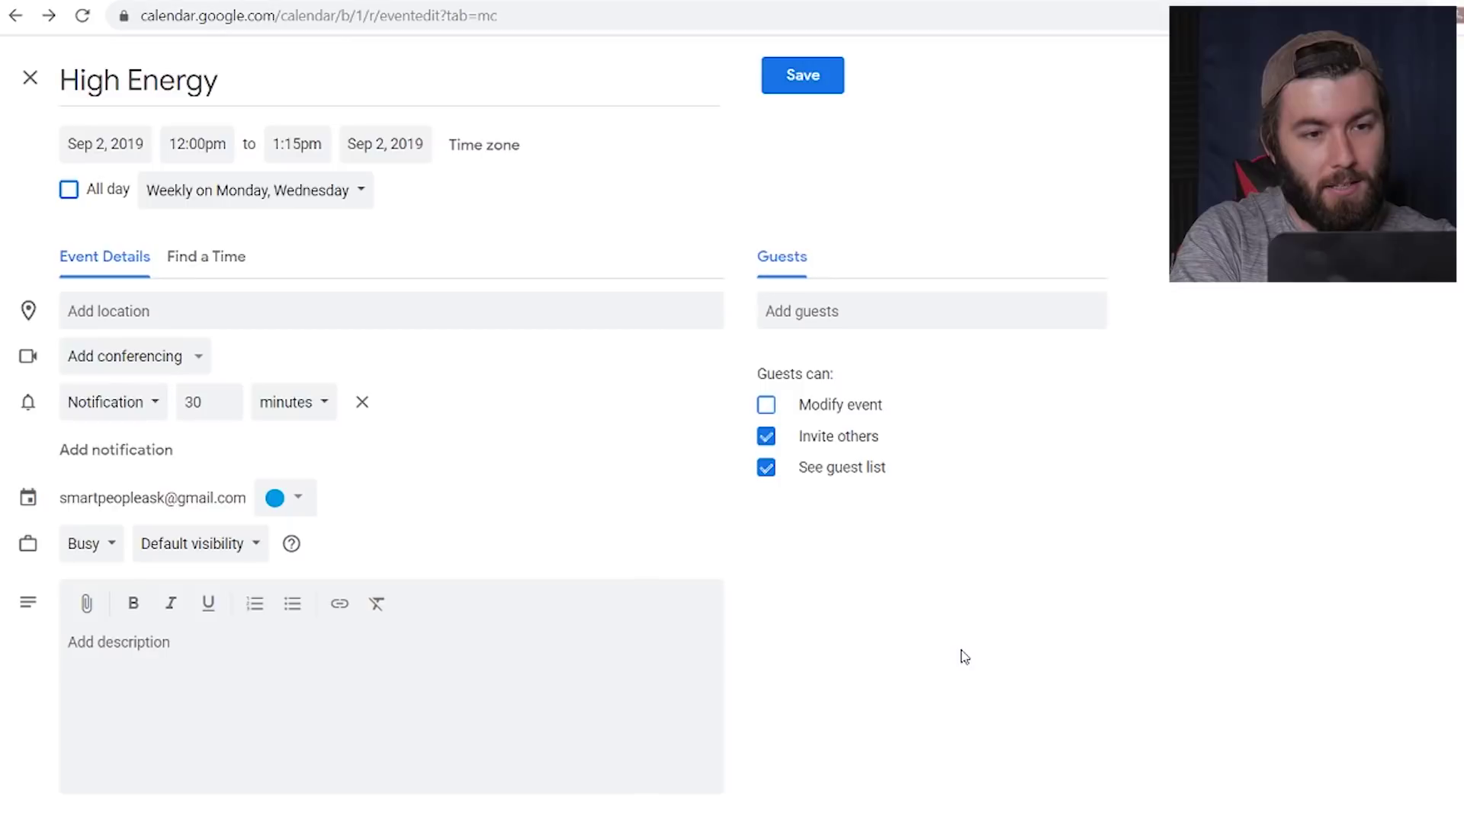
click(838, 79)
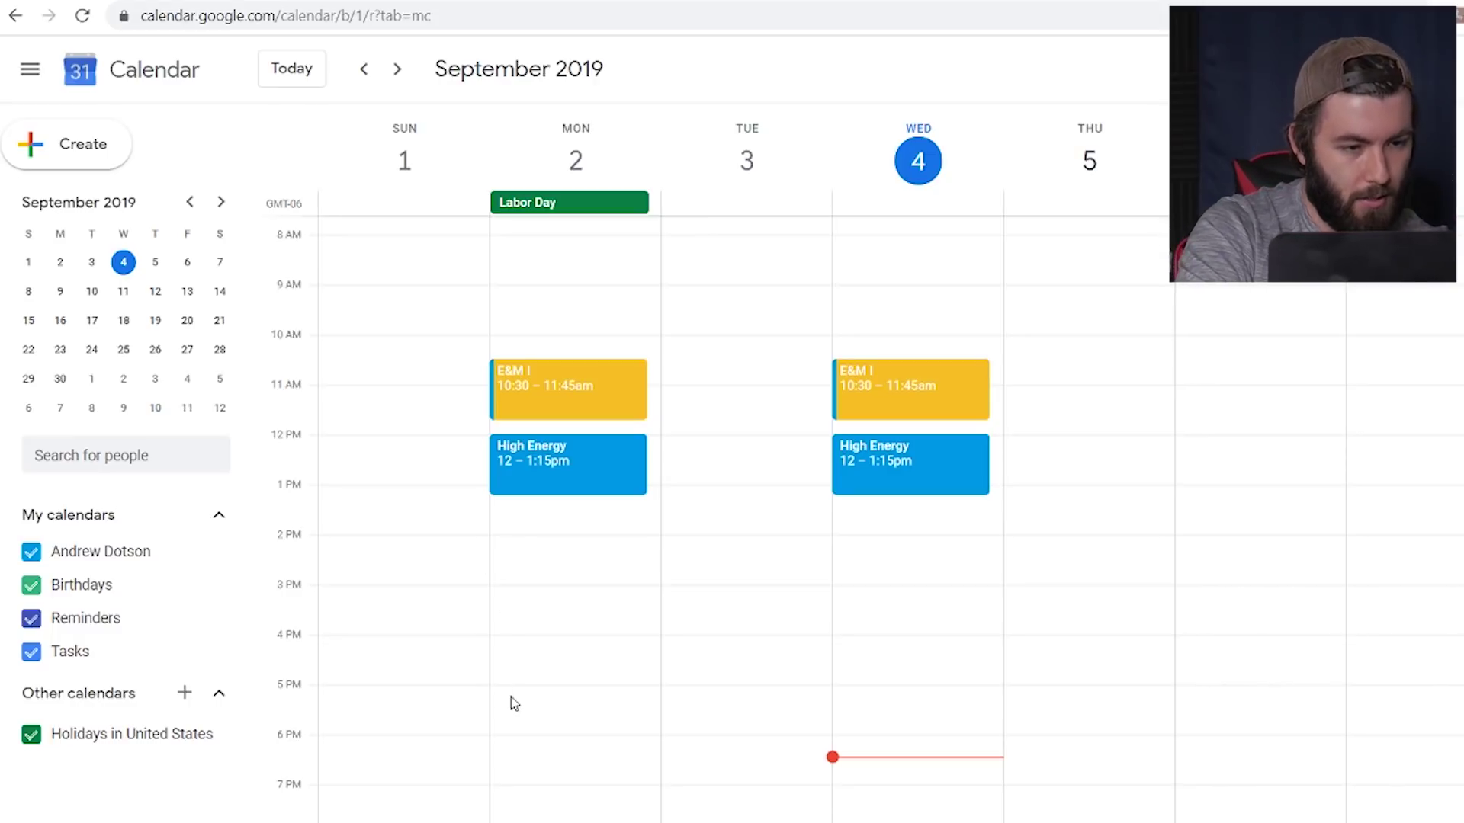
- Create a Monday 3pm event titled 'Nuclear Lab' ending at 5:30pm
click(545, 598)
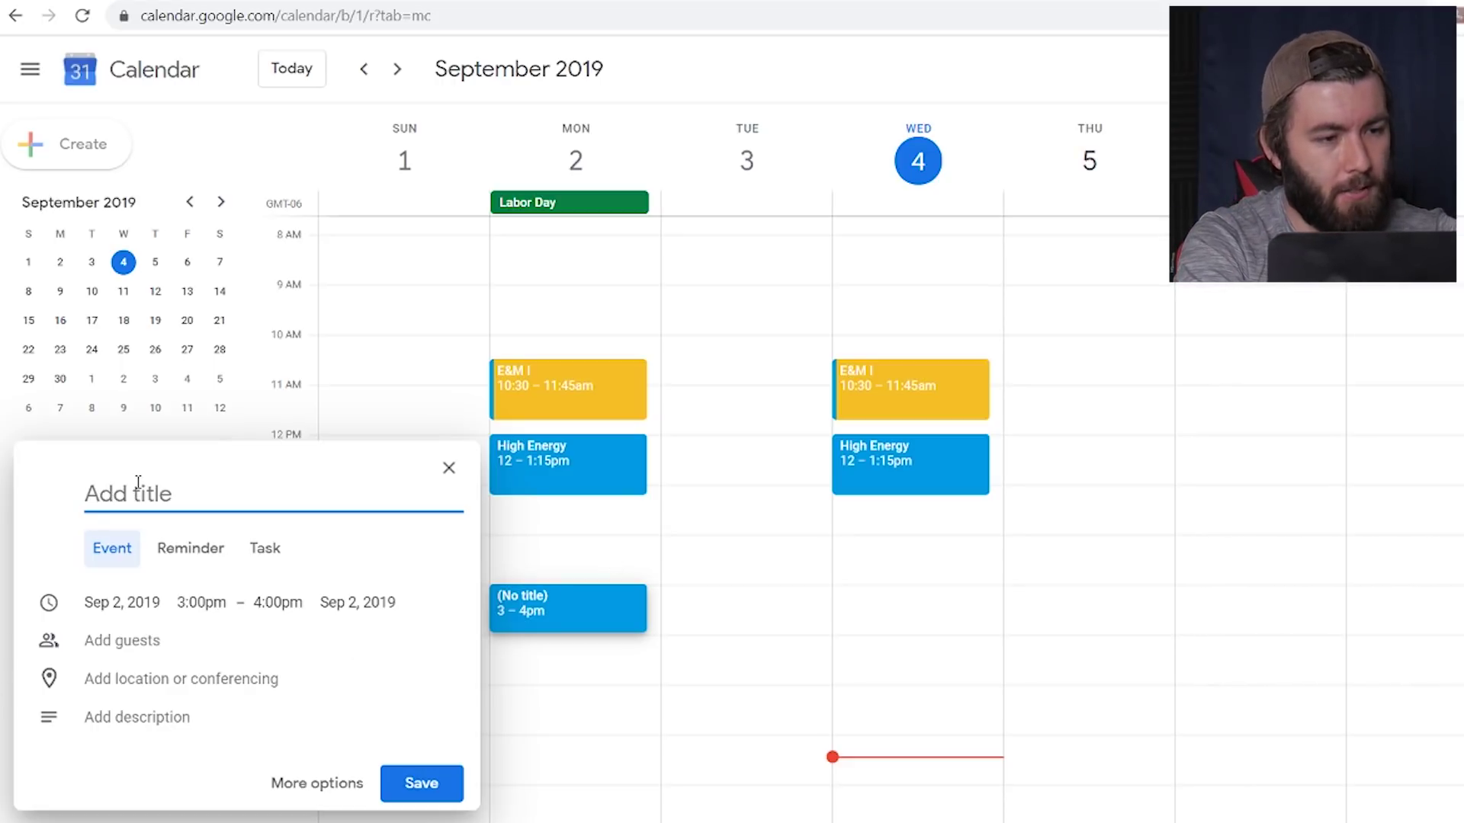
text(Nuclear Lab)
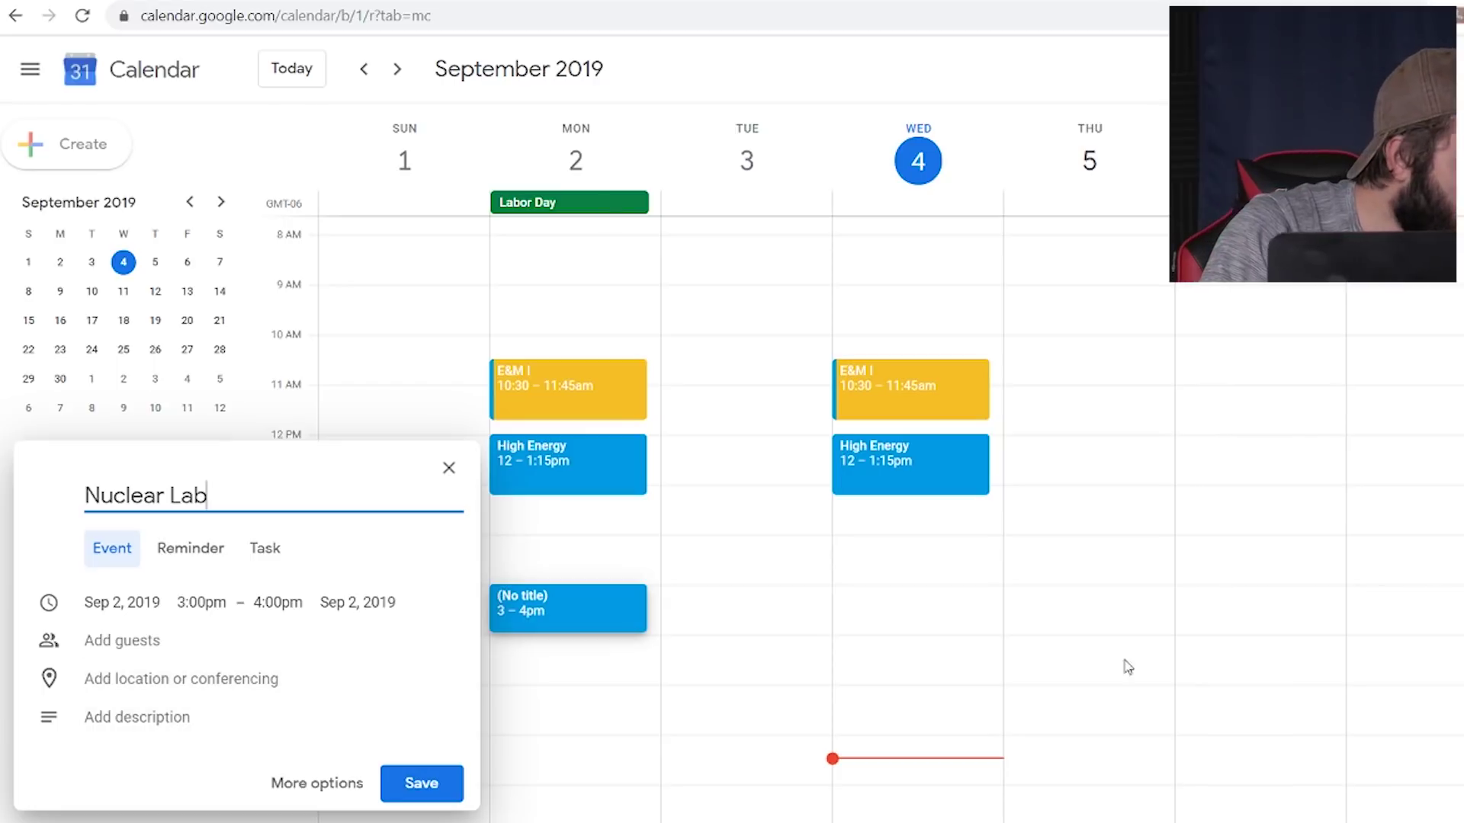
click(282, 603)
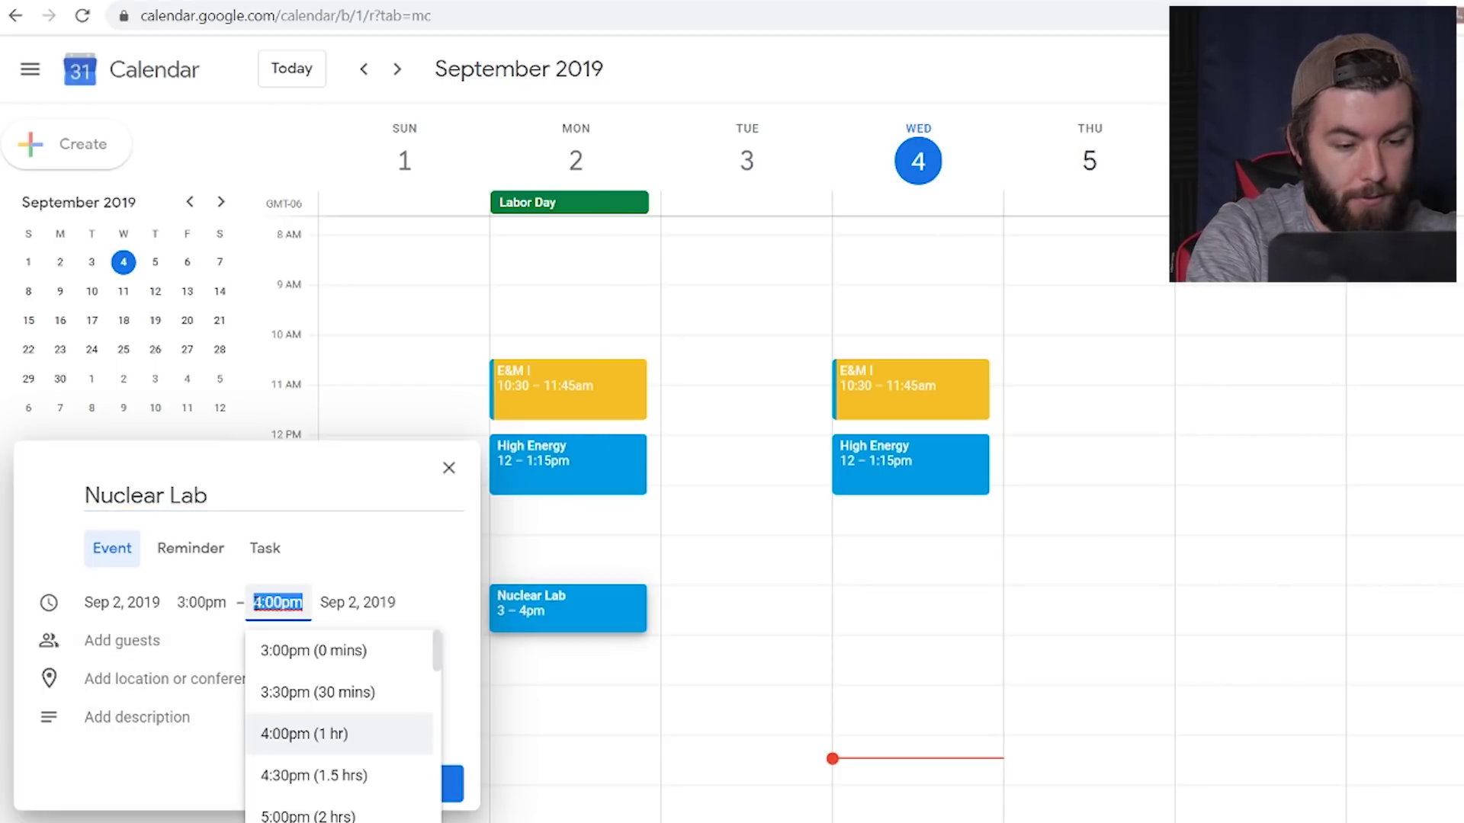
text(5:30)
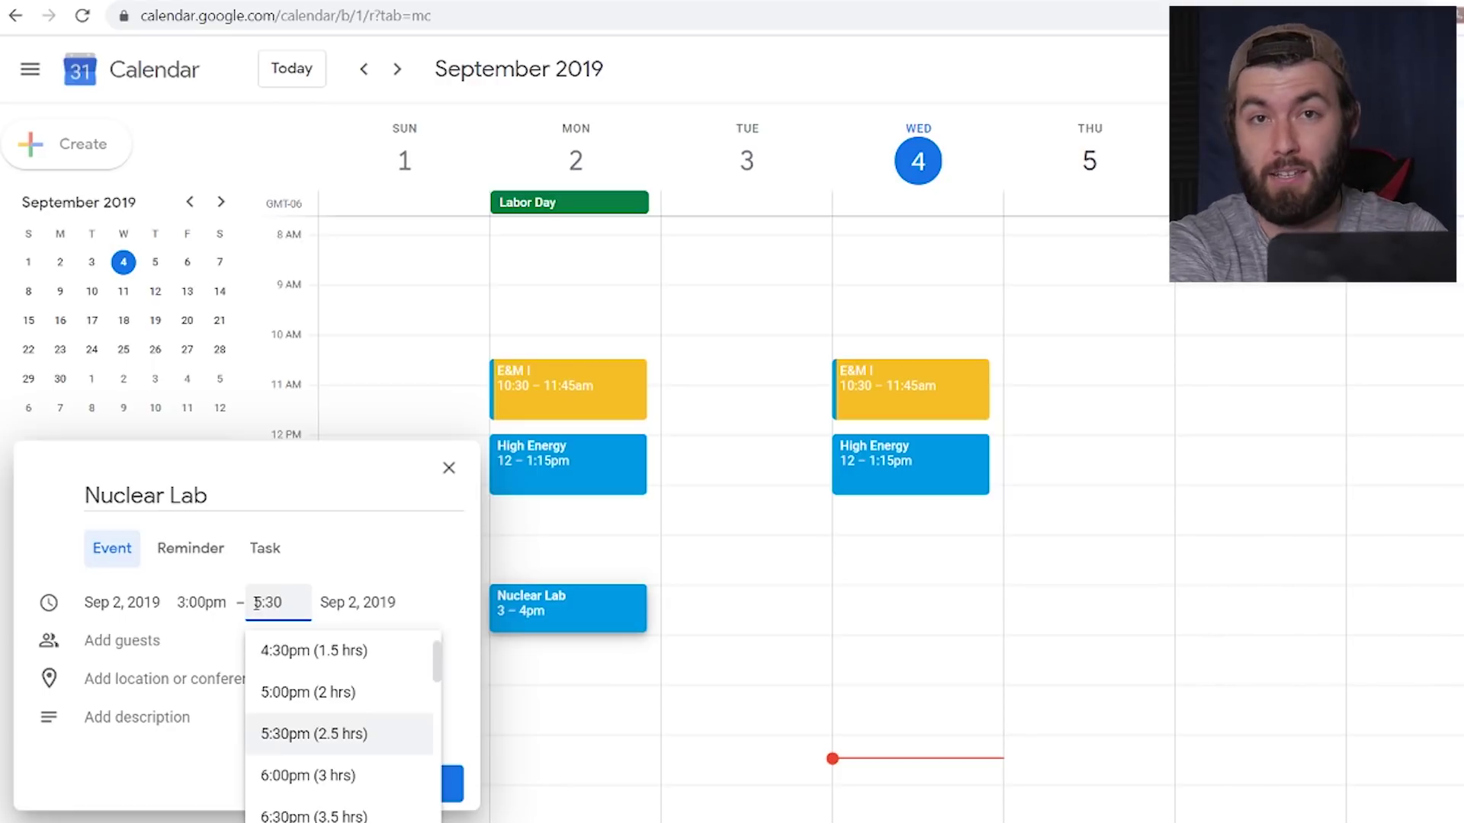
click(305, 481)
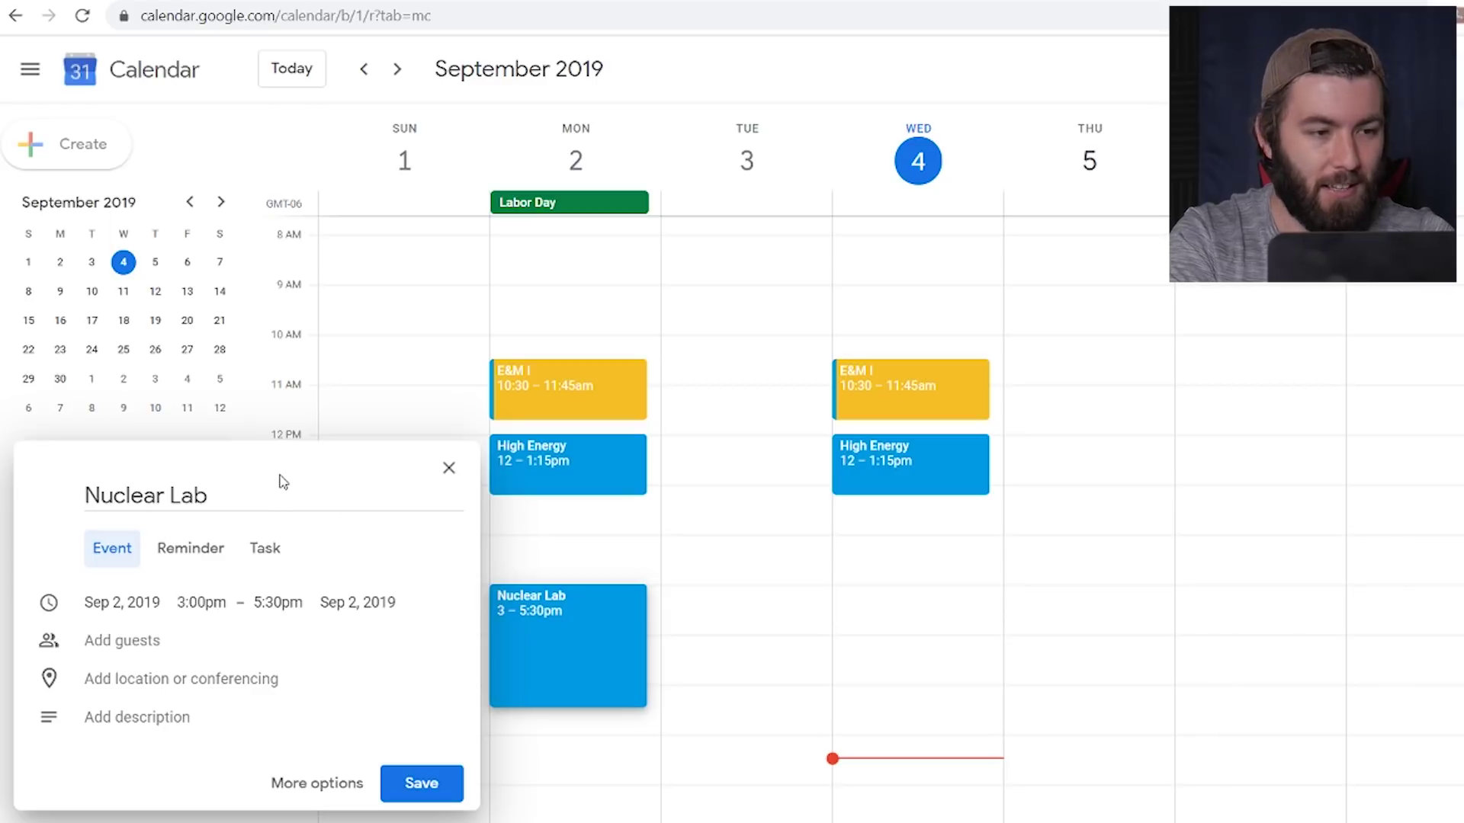
- Make Nuclear Lab repeat weekly on Monday and Wednesday
click(307, 797)
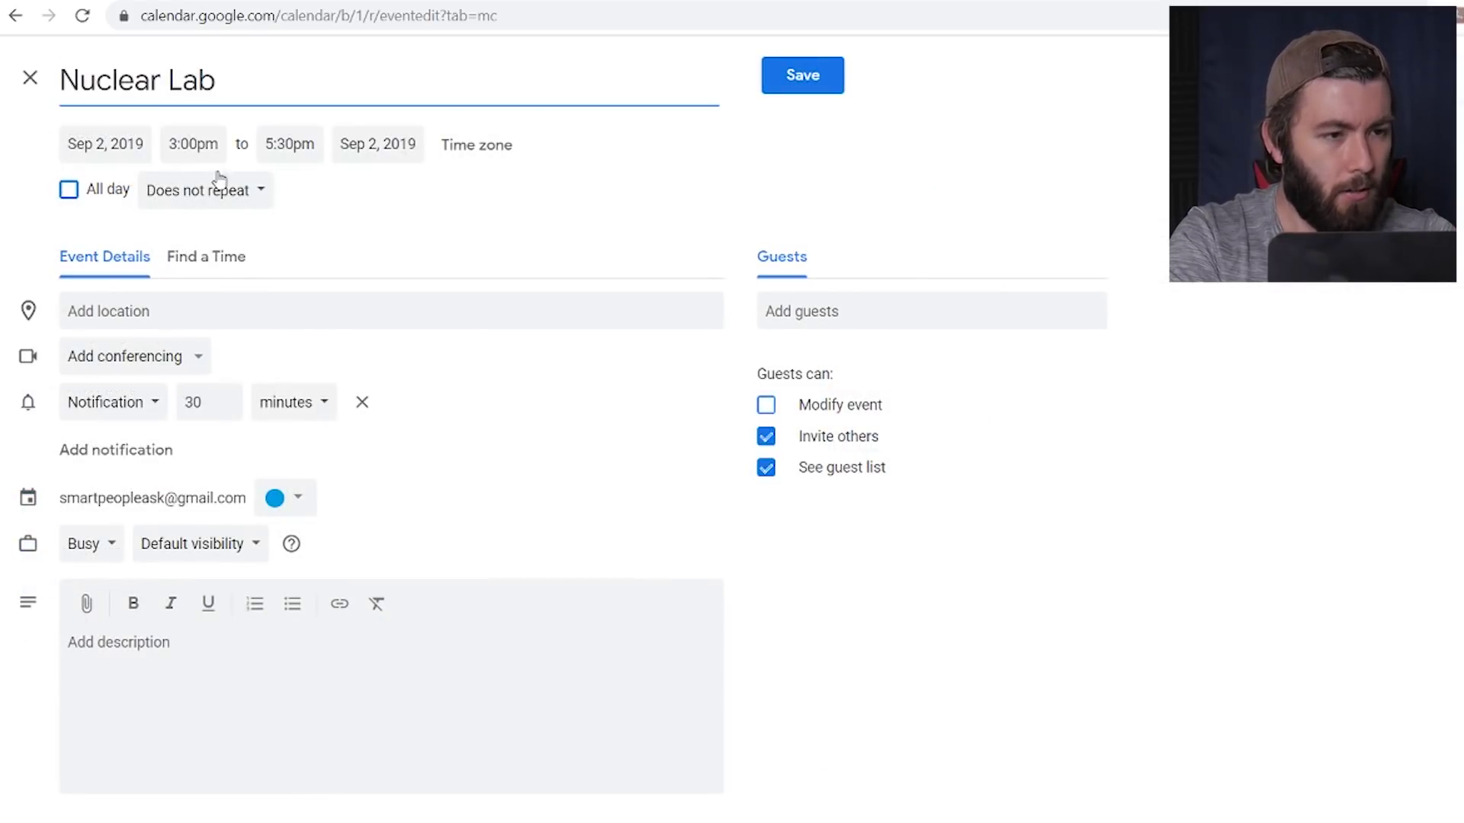
click(220, 196)
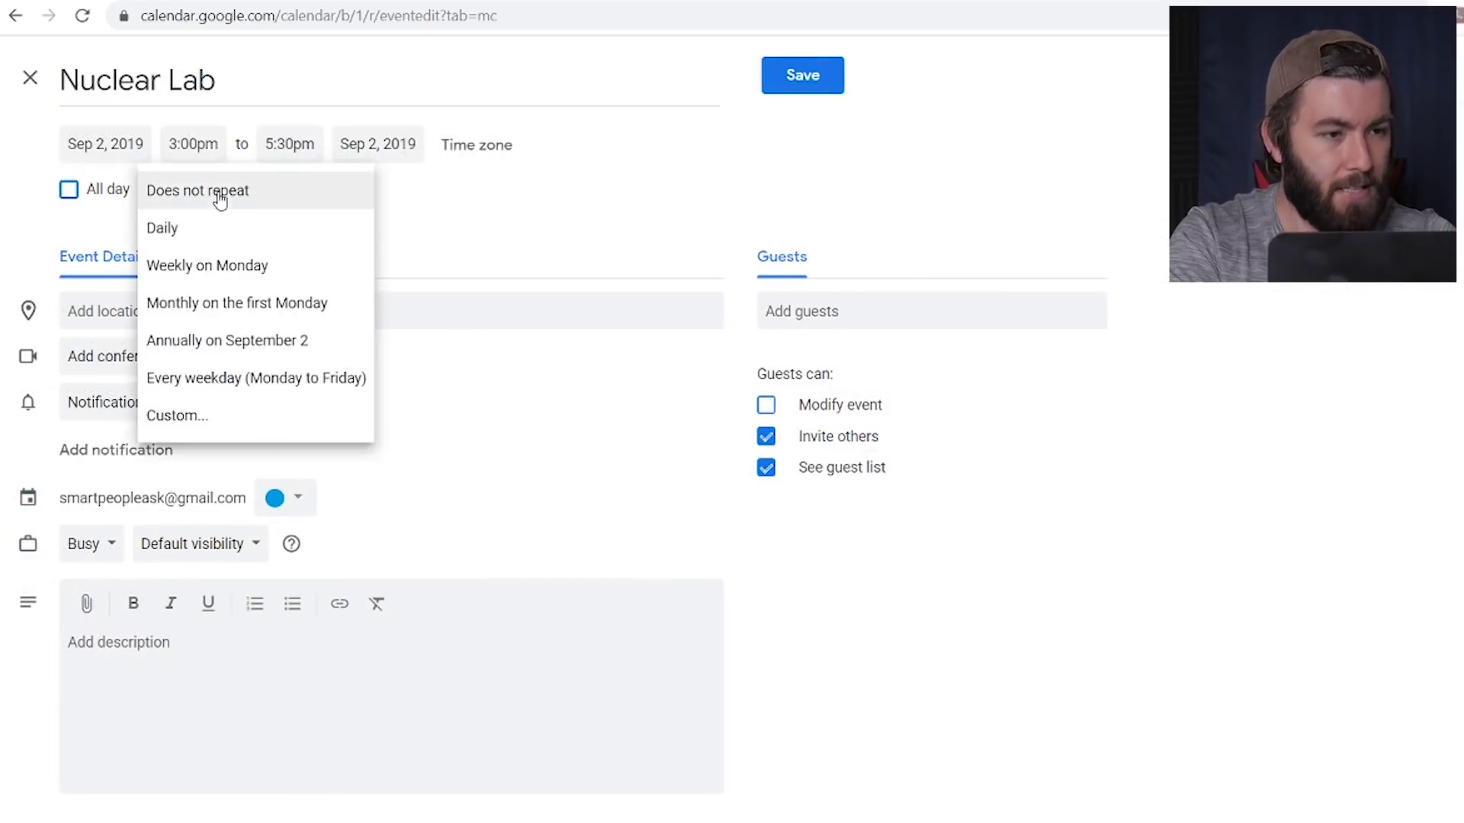
click(201, 419)
click(729, 405)
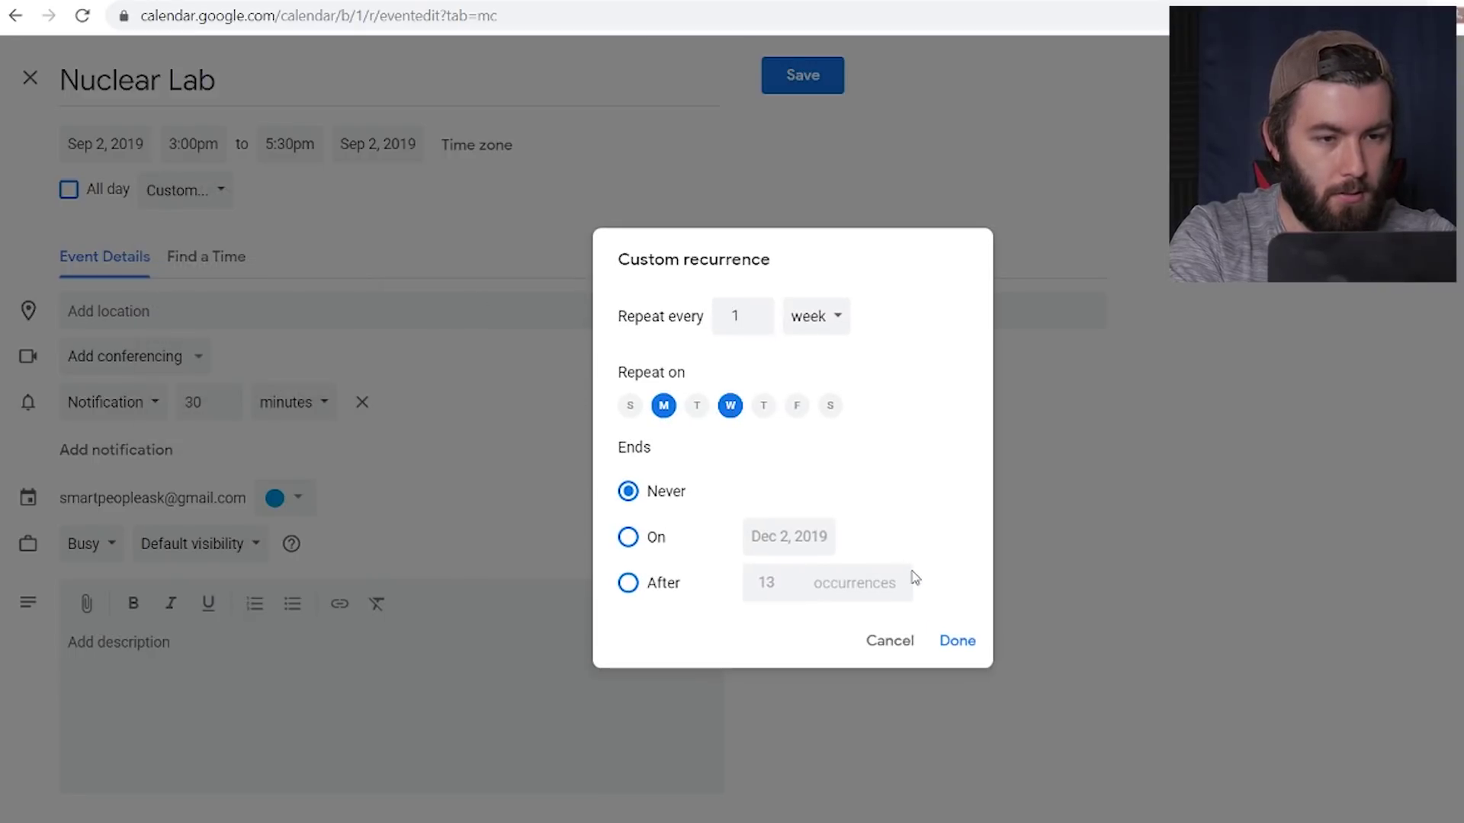
click(959, 647)
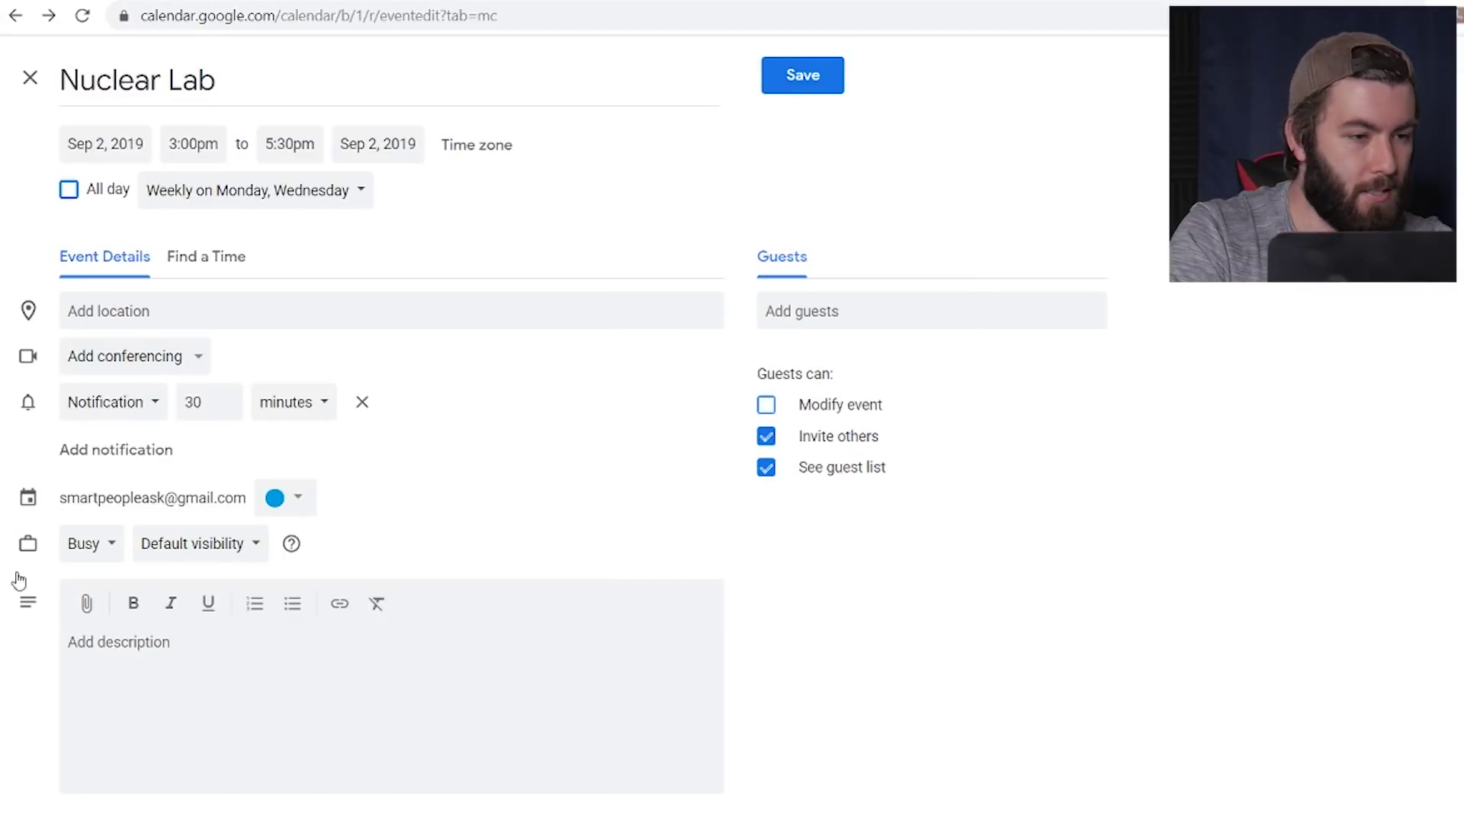
- Colour Nuclear Lab Grape purple, save it, and start a Monday 6pm event
click(296, 507)
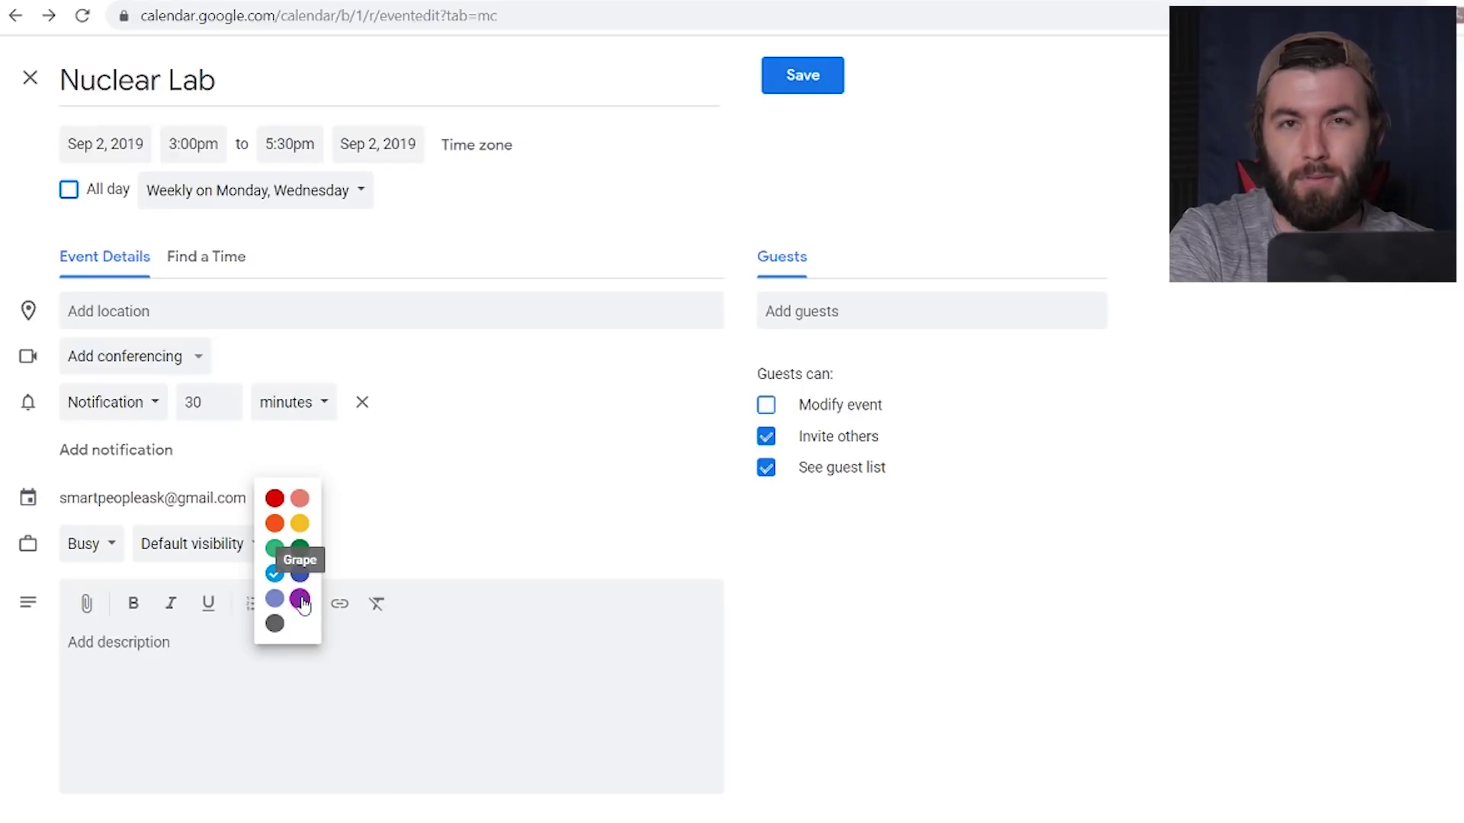
click(300, 601)
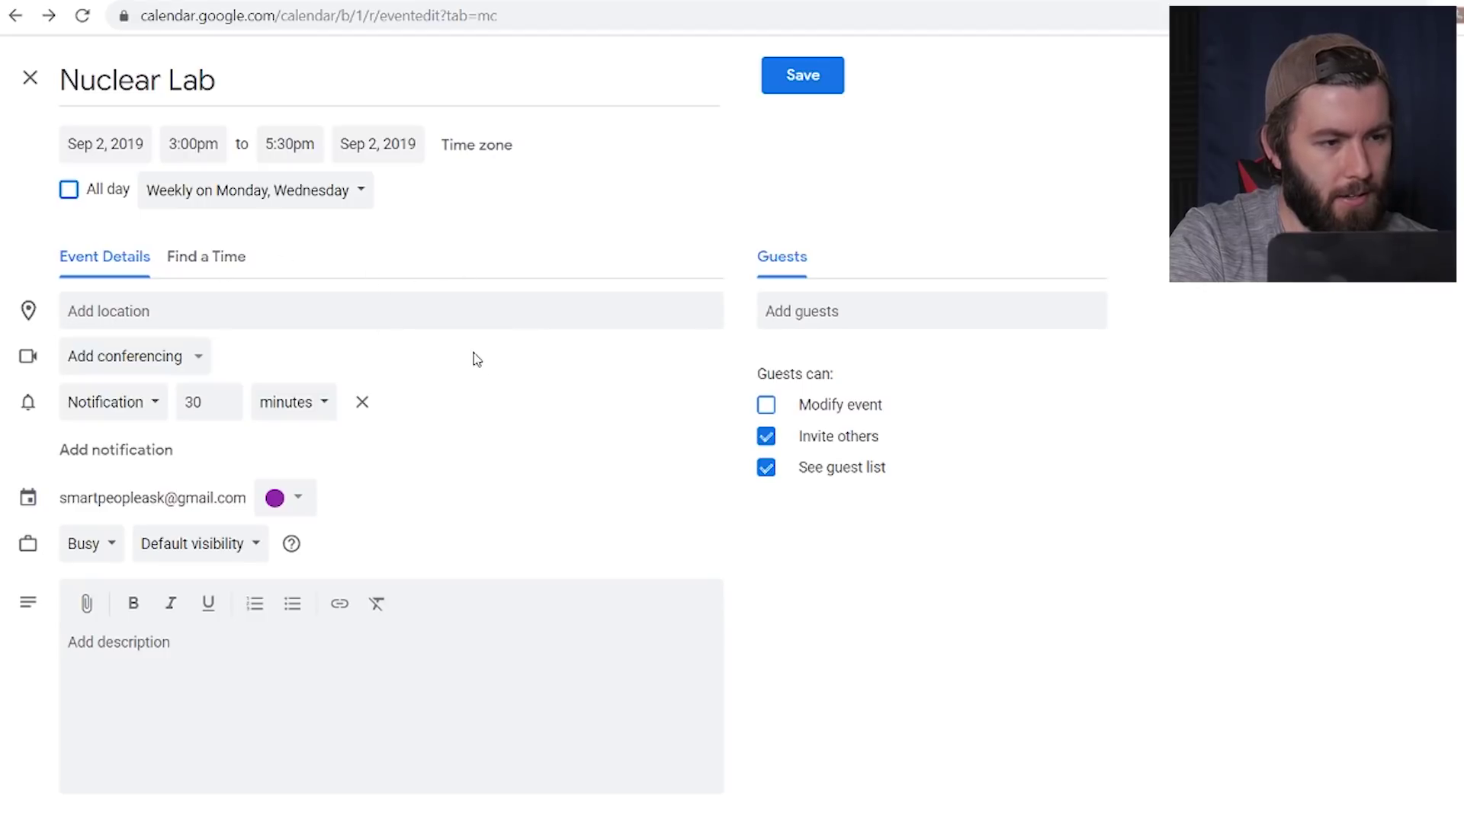
click(774, 80)
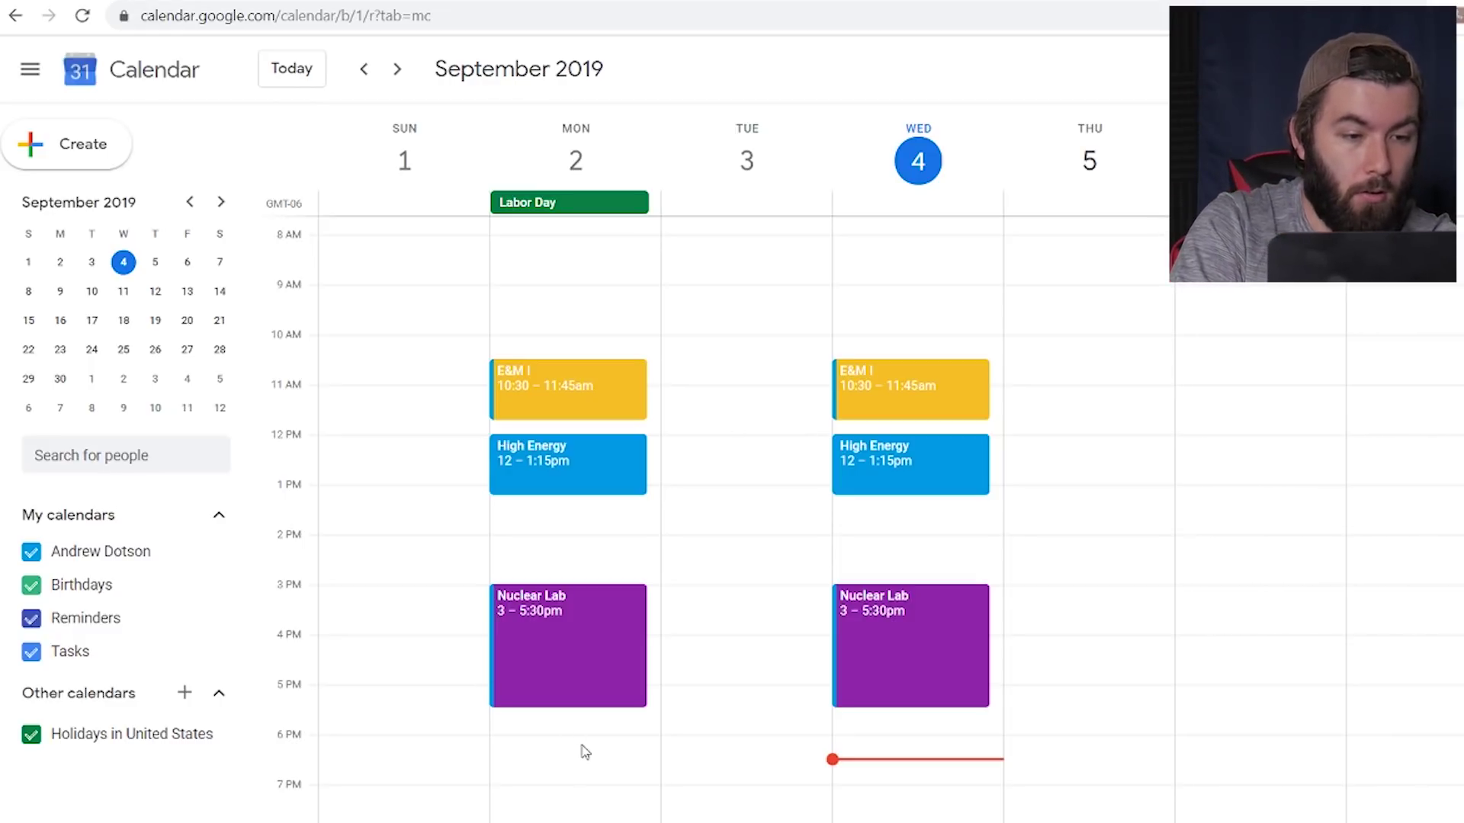
click(543, 761)
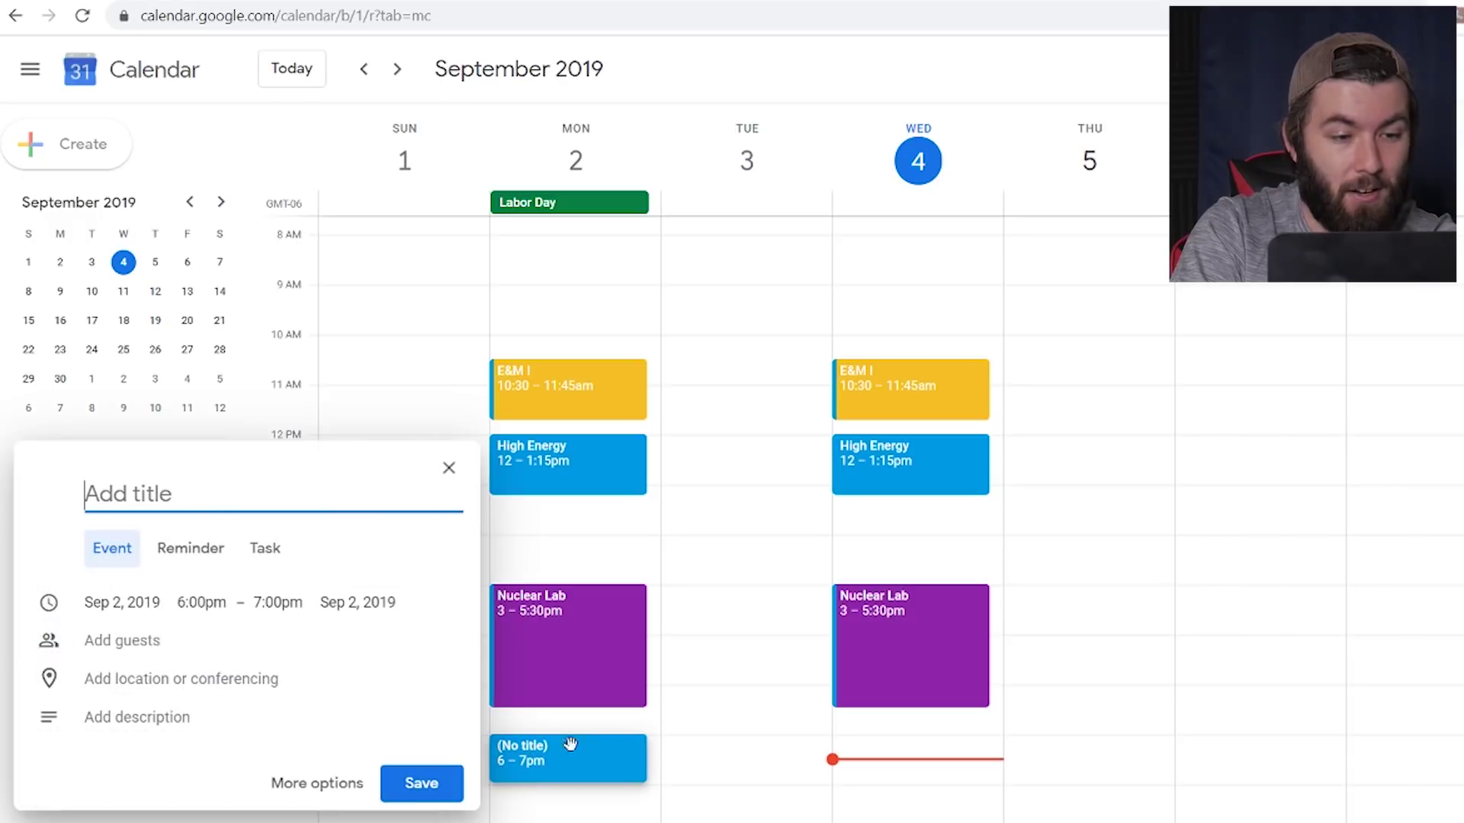
- Title the Monday 6pm event 'Tutor' and colour it Tomato red
text(Tutor)
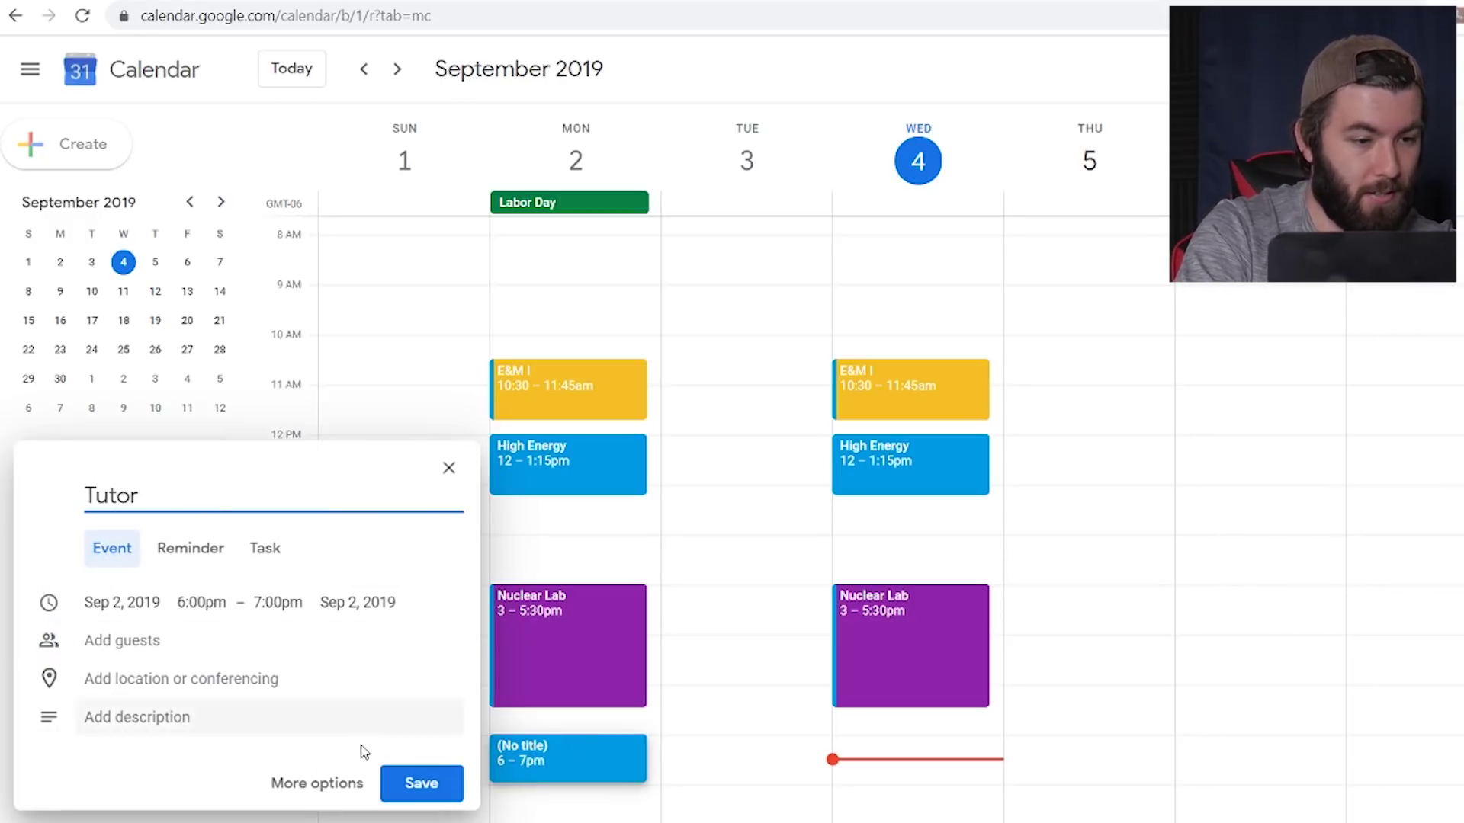
click(340, 785)
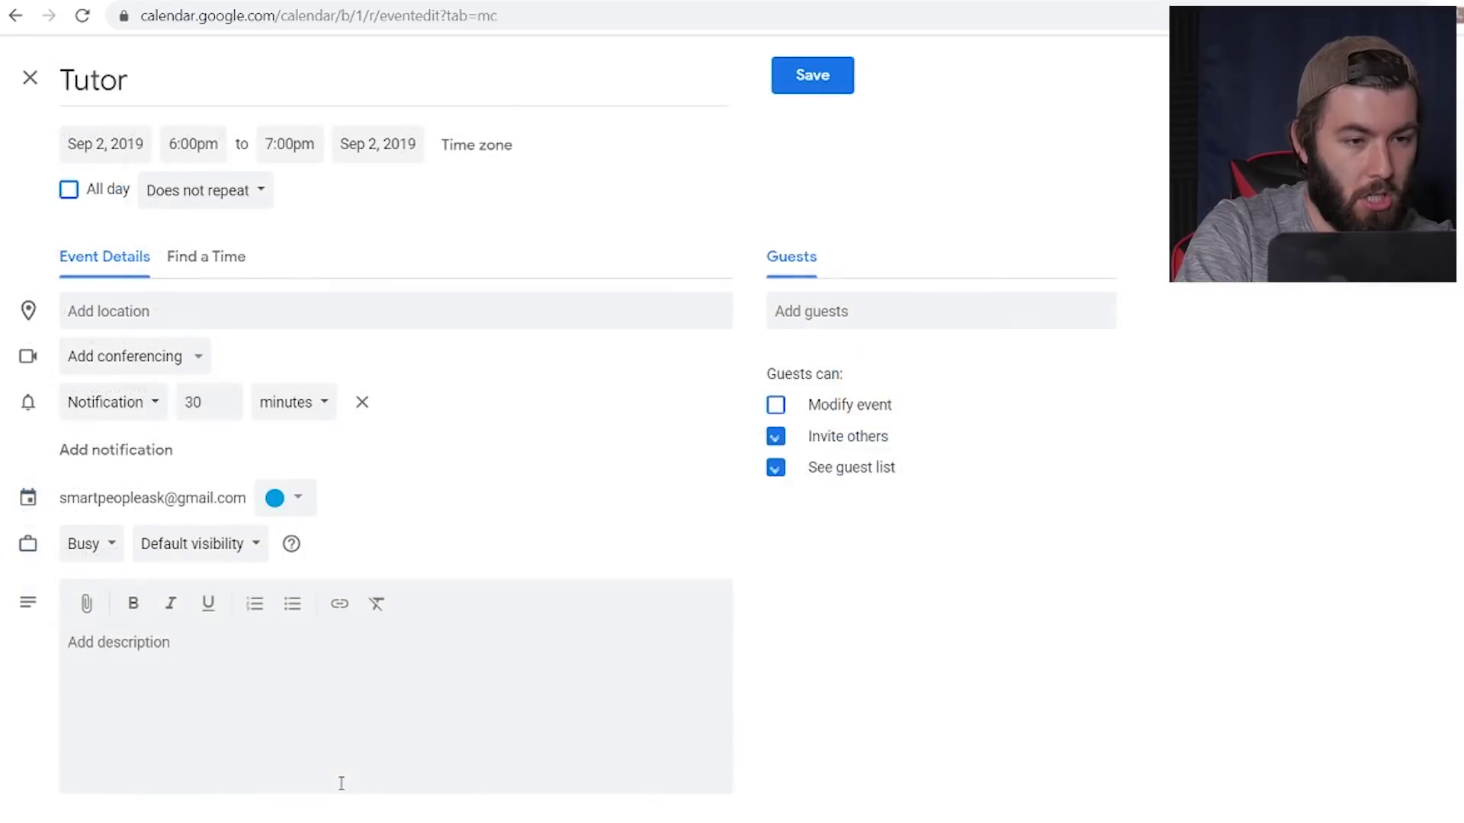
click(276, 500)
click(278, 509)
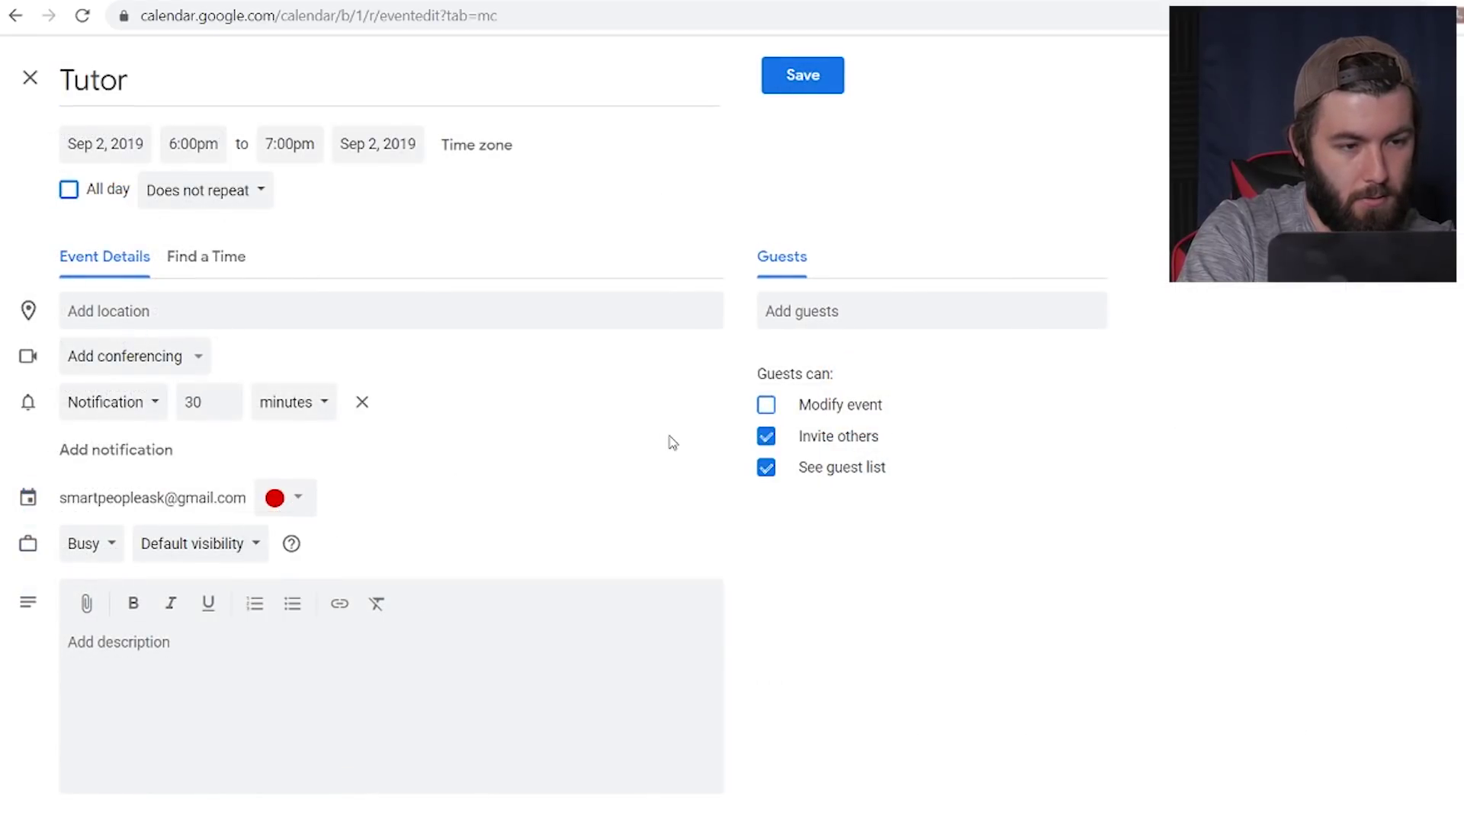
- Repeat Tutor weekly on Monday, save it, and start a Tuesday 1:30pm event
click(257, 204)
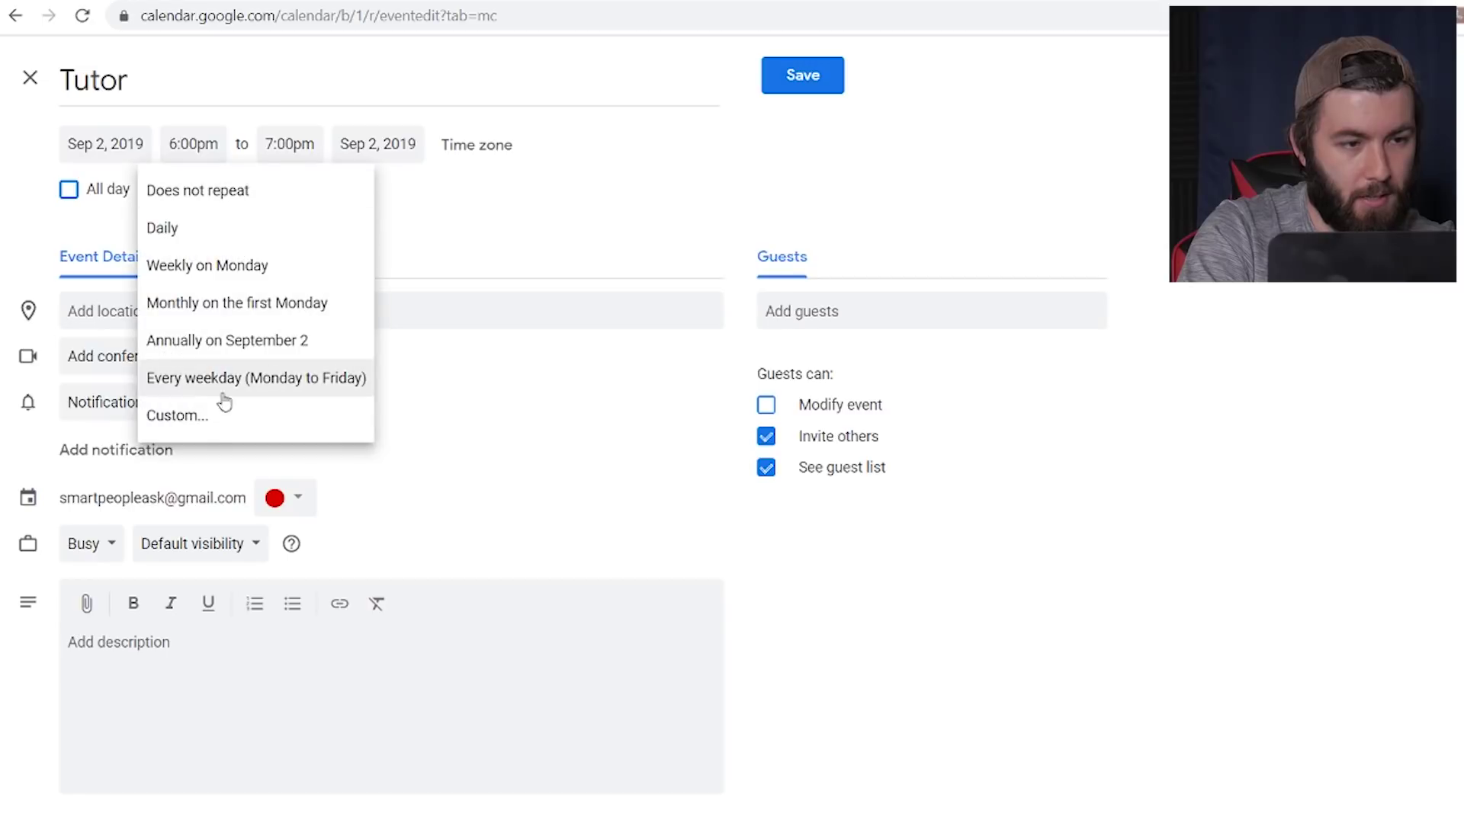
click(218, 265)
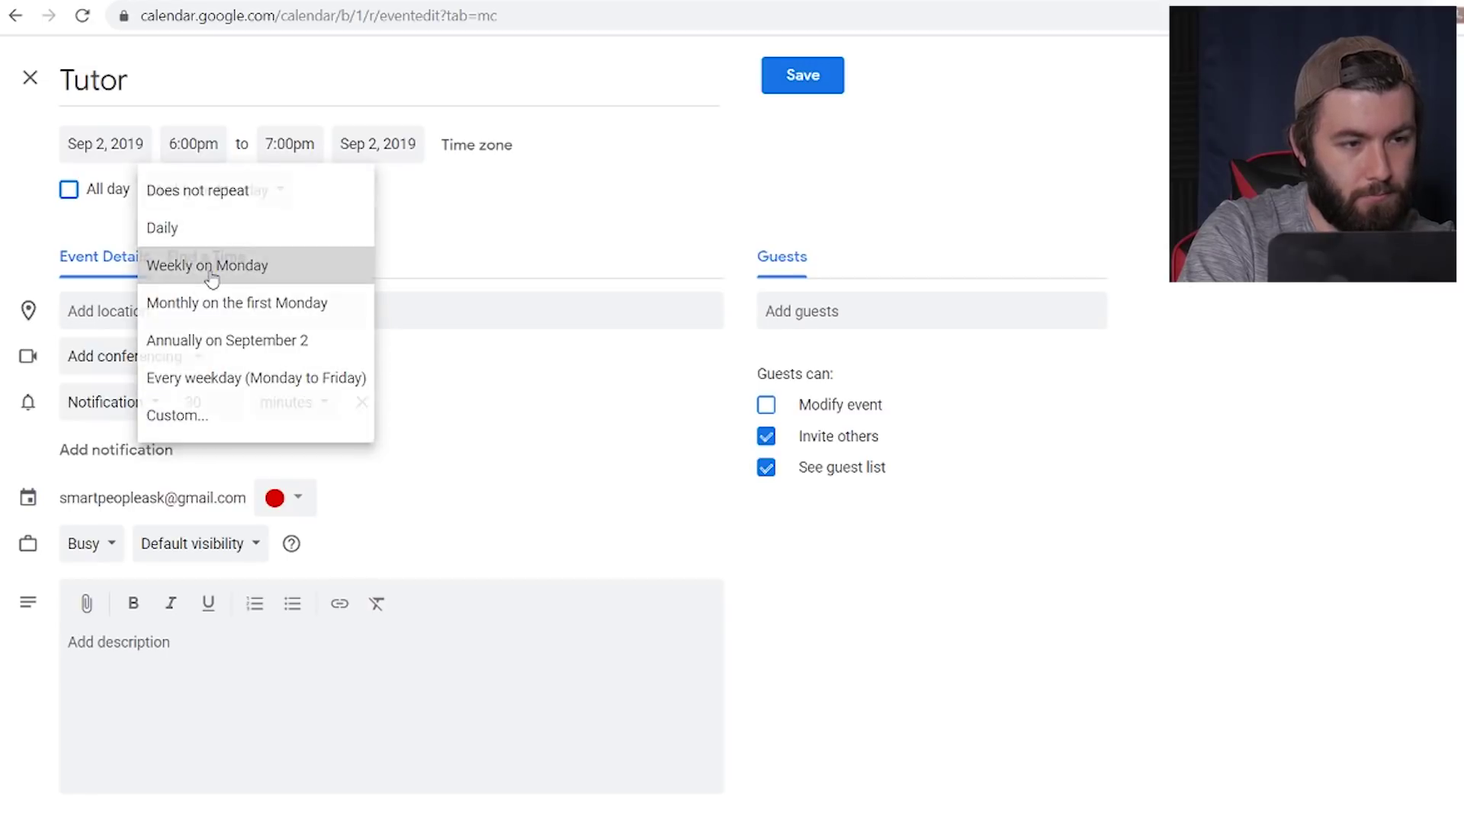
click(798, 91)
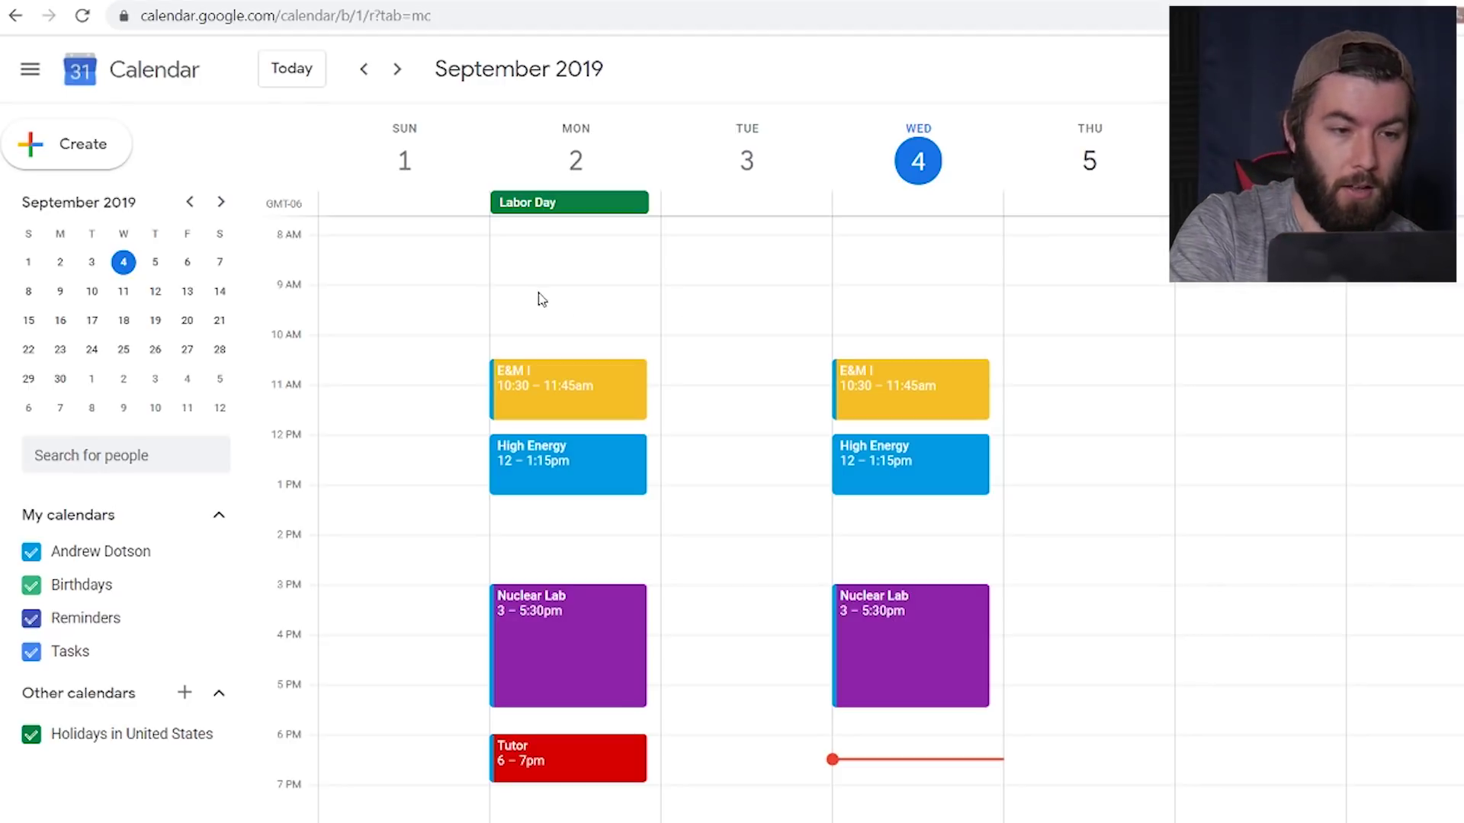
click(732, 523)
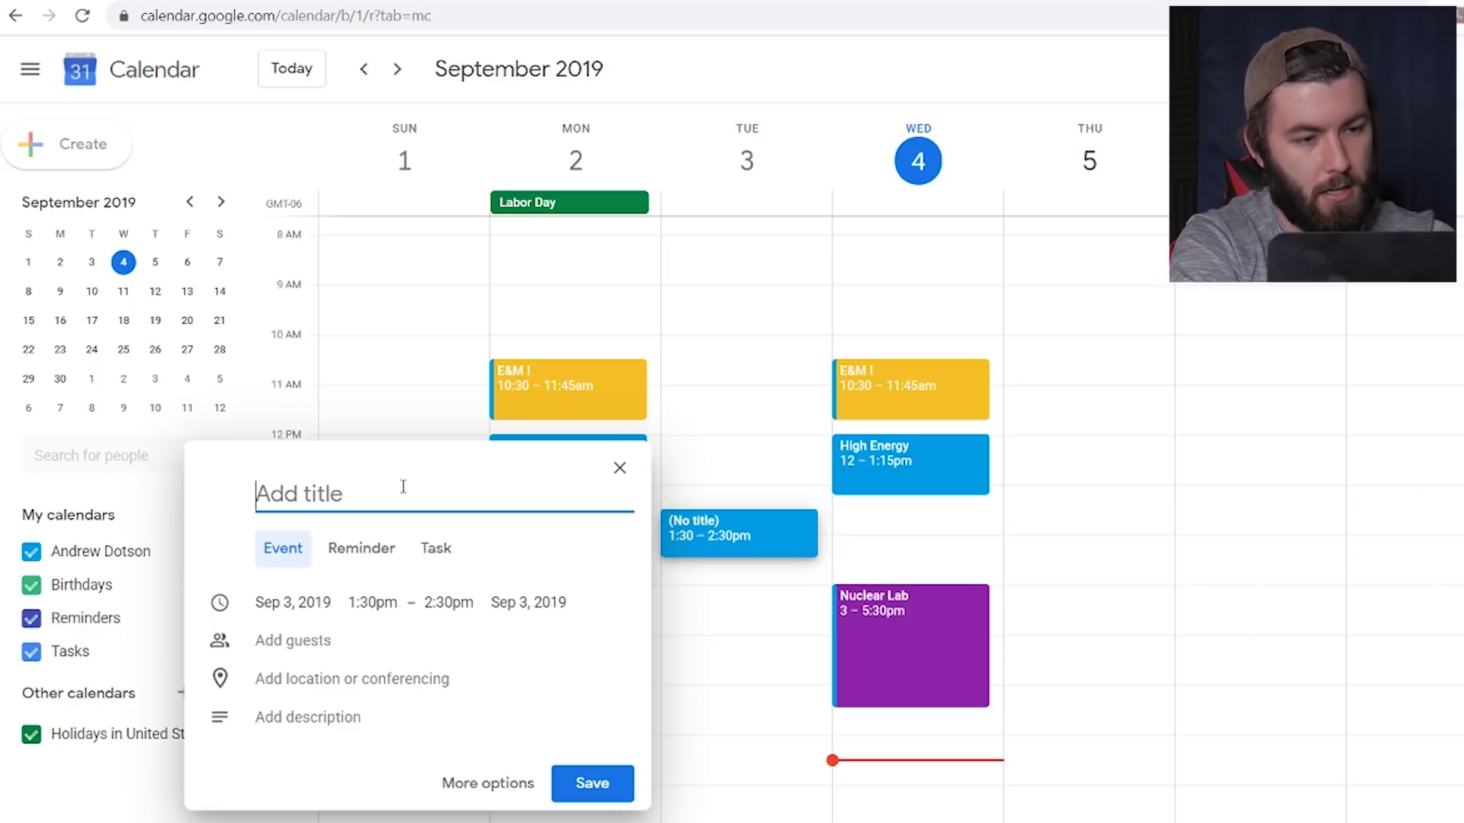
- Title the Tuesday 1:30pm event 'Teach Lab' and colour it Tangerine orange
text(T)
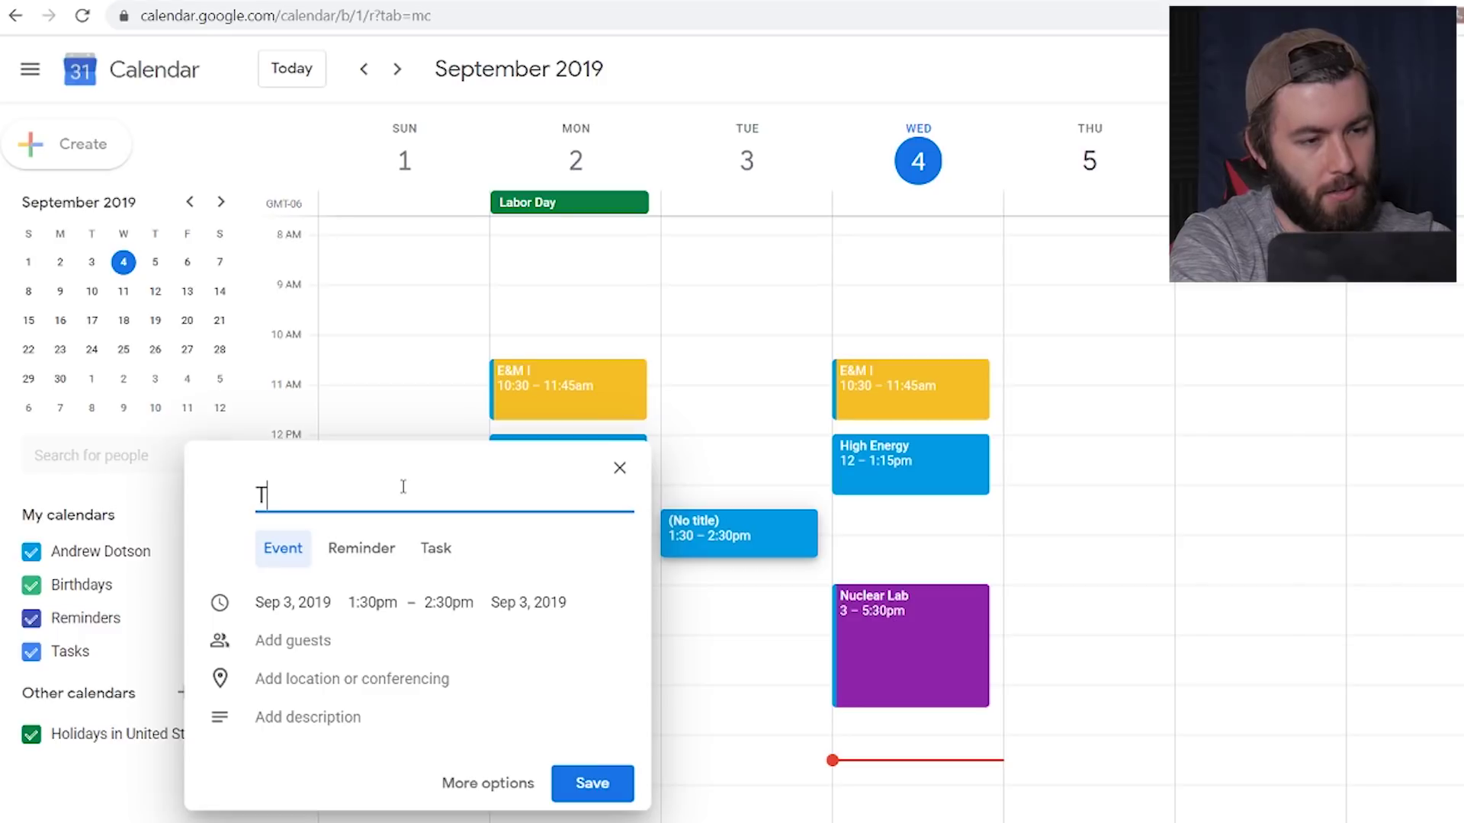
text(each Lab)
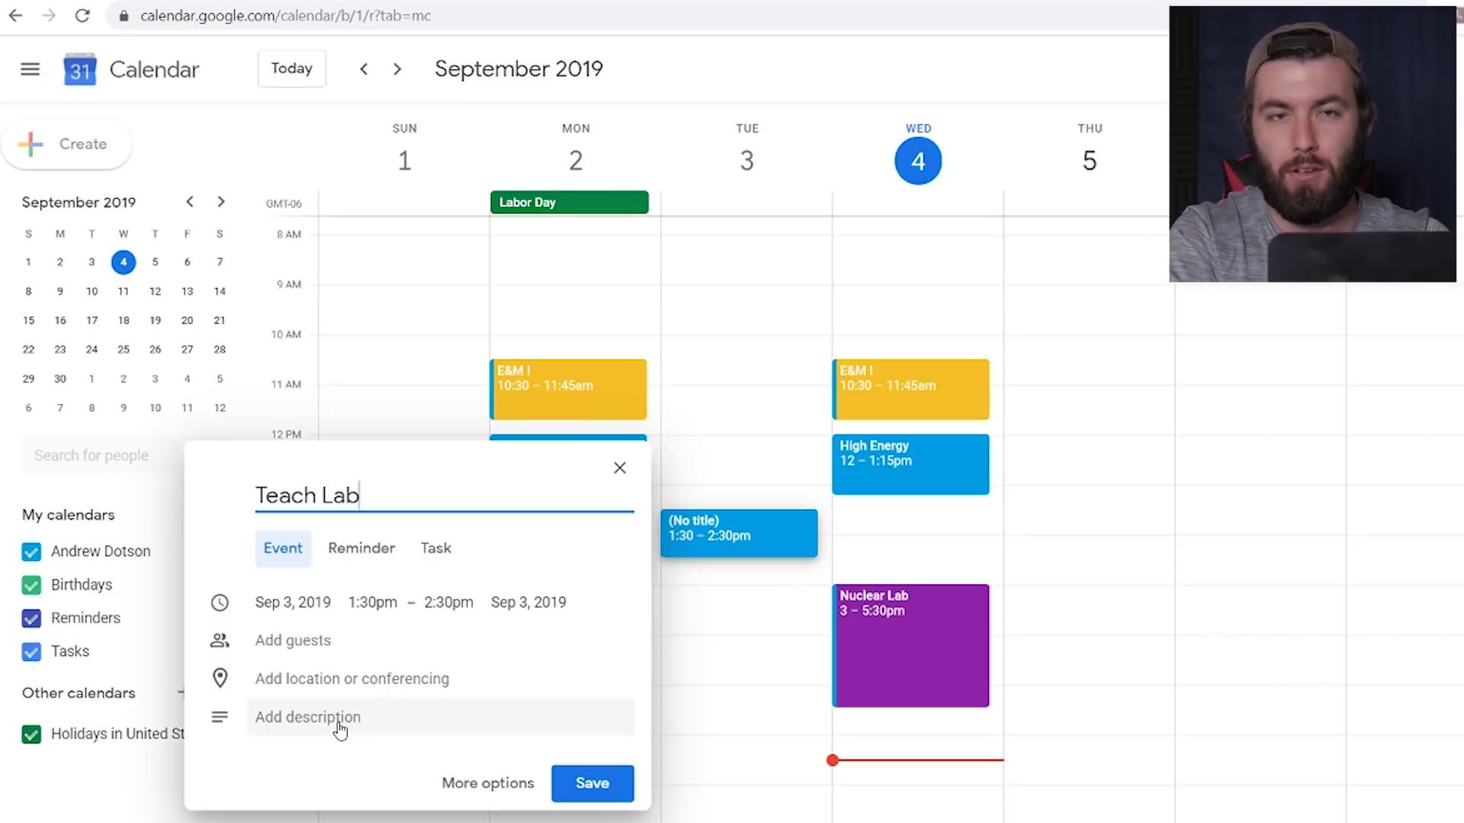
click(469, 786)
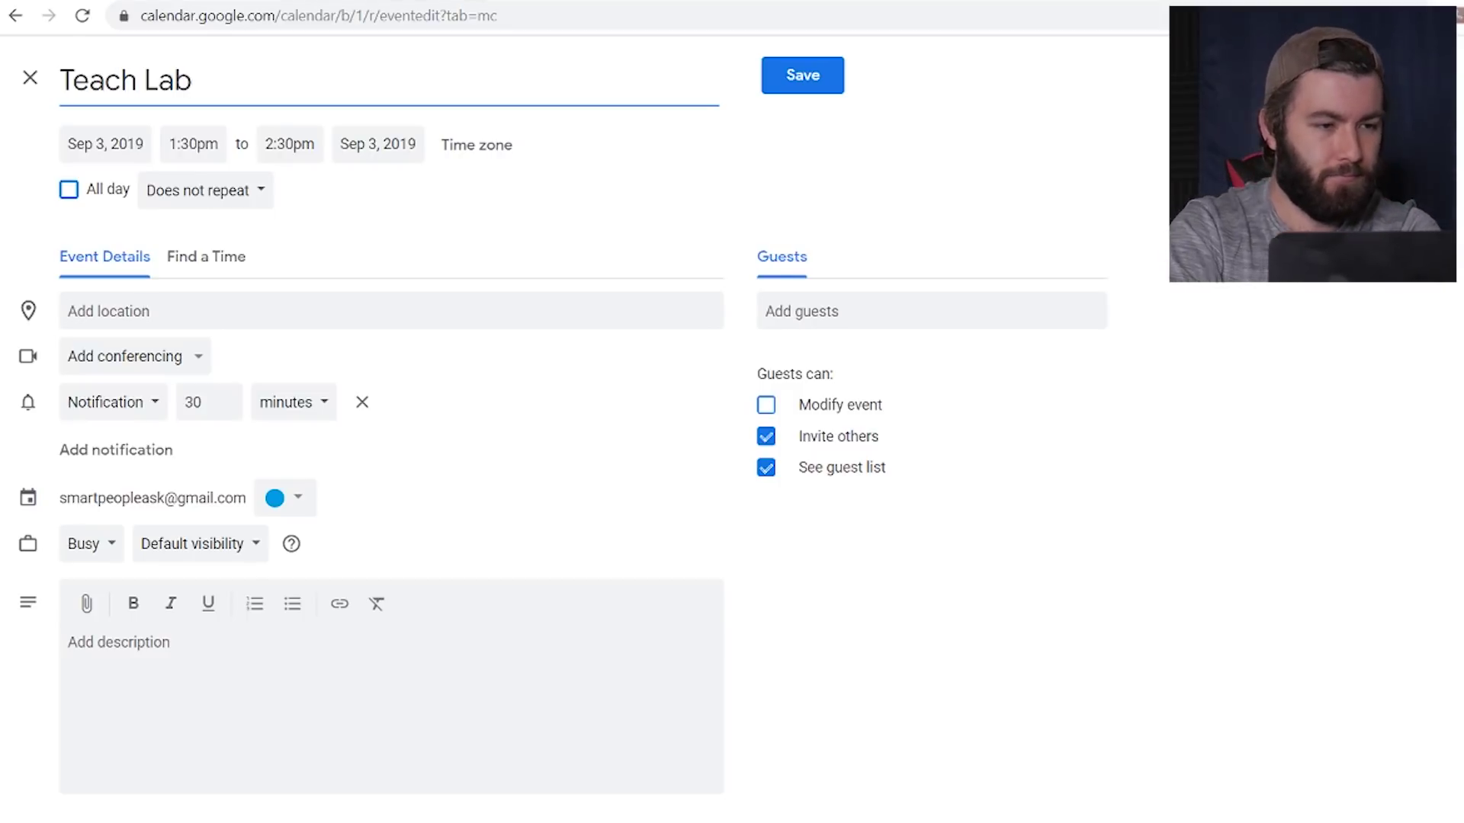
click(300, 498)
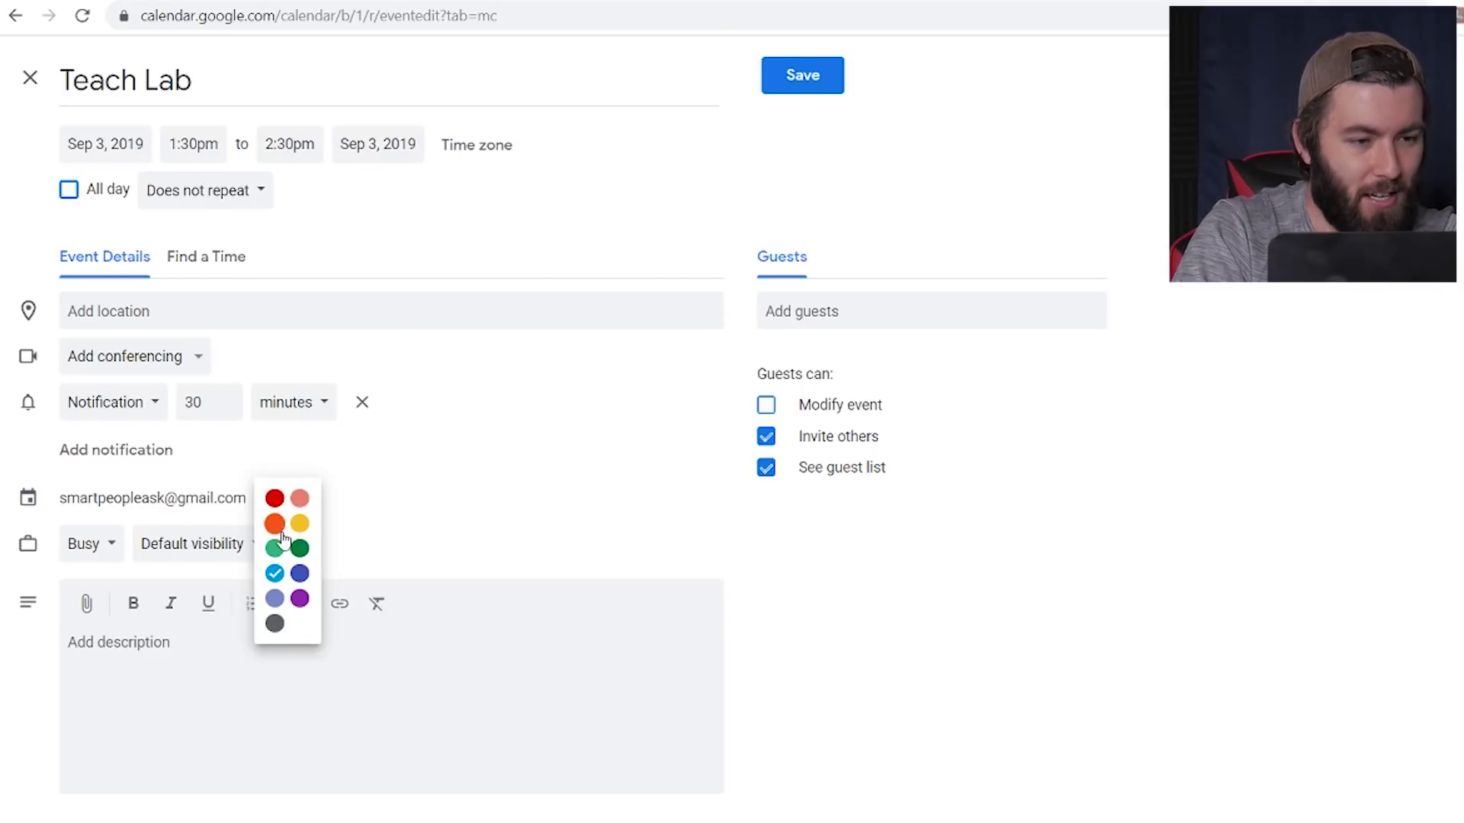
click(276, 523)
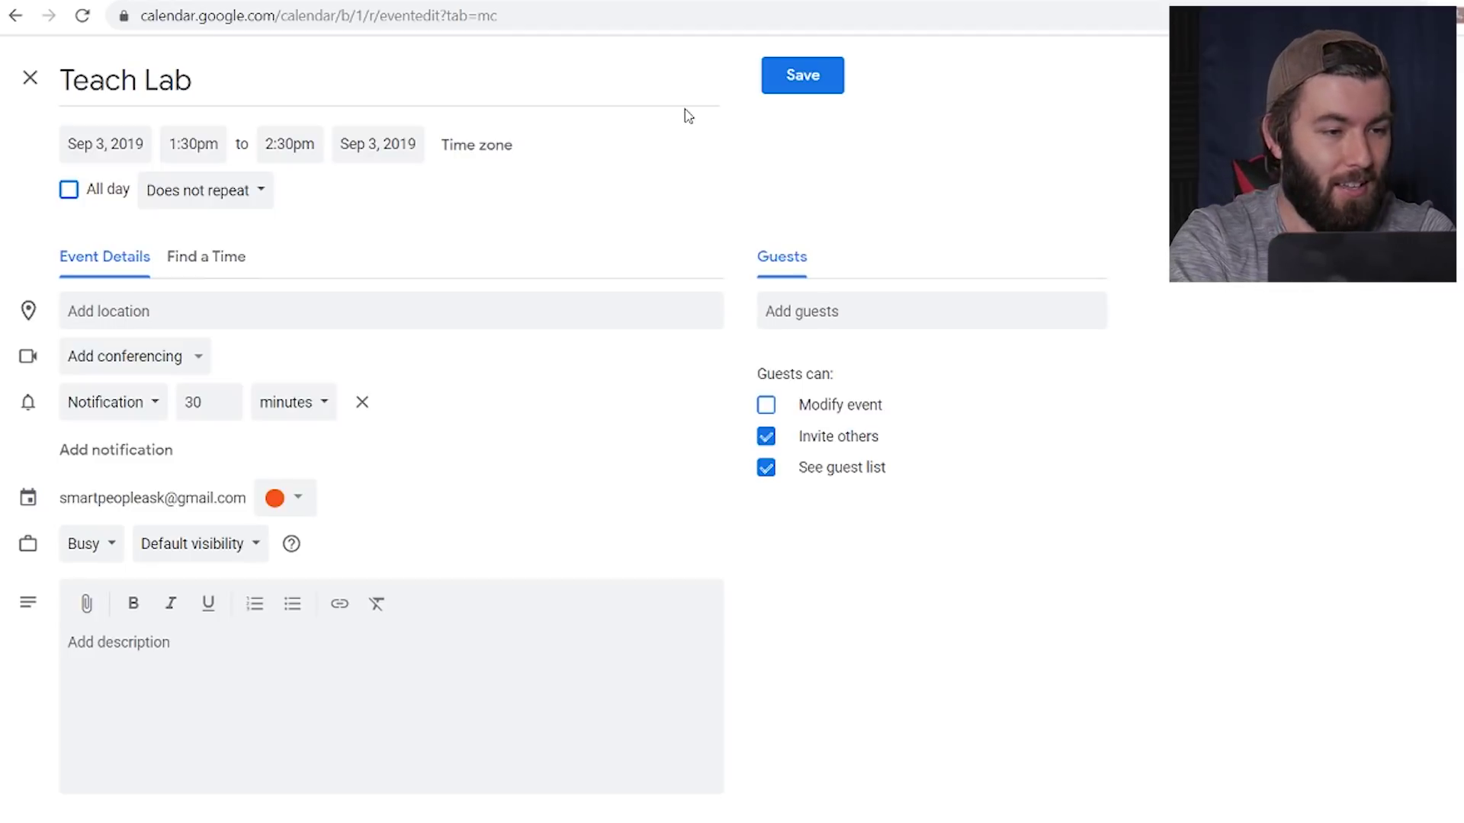
- Set Teach Lab to repeat weekly on Tuesday and save it
click(237, 196)
click(212, 266)
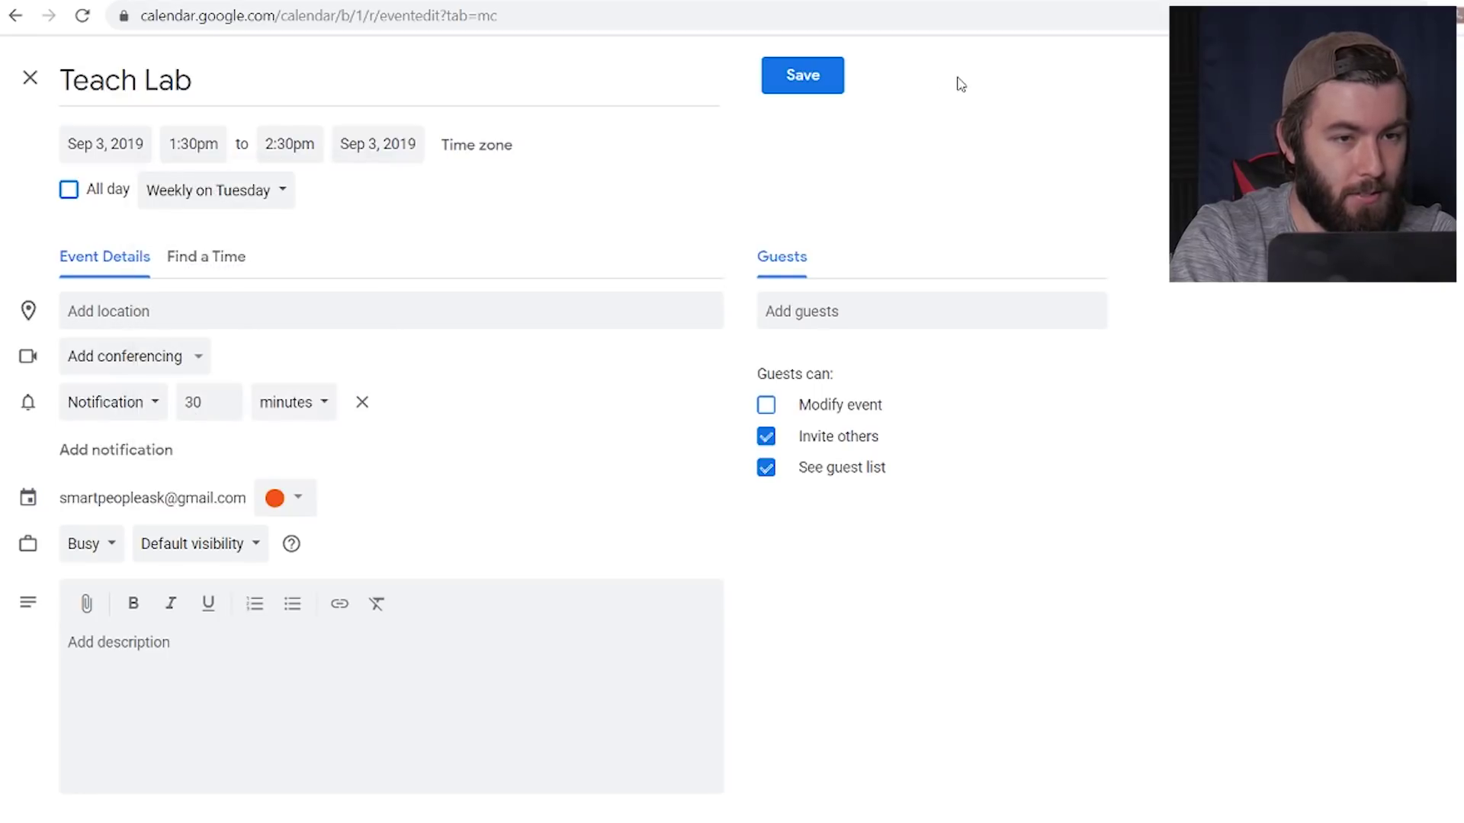
click(785, 88)
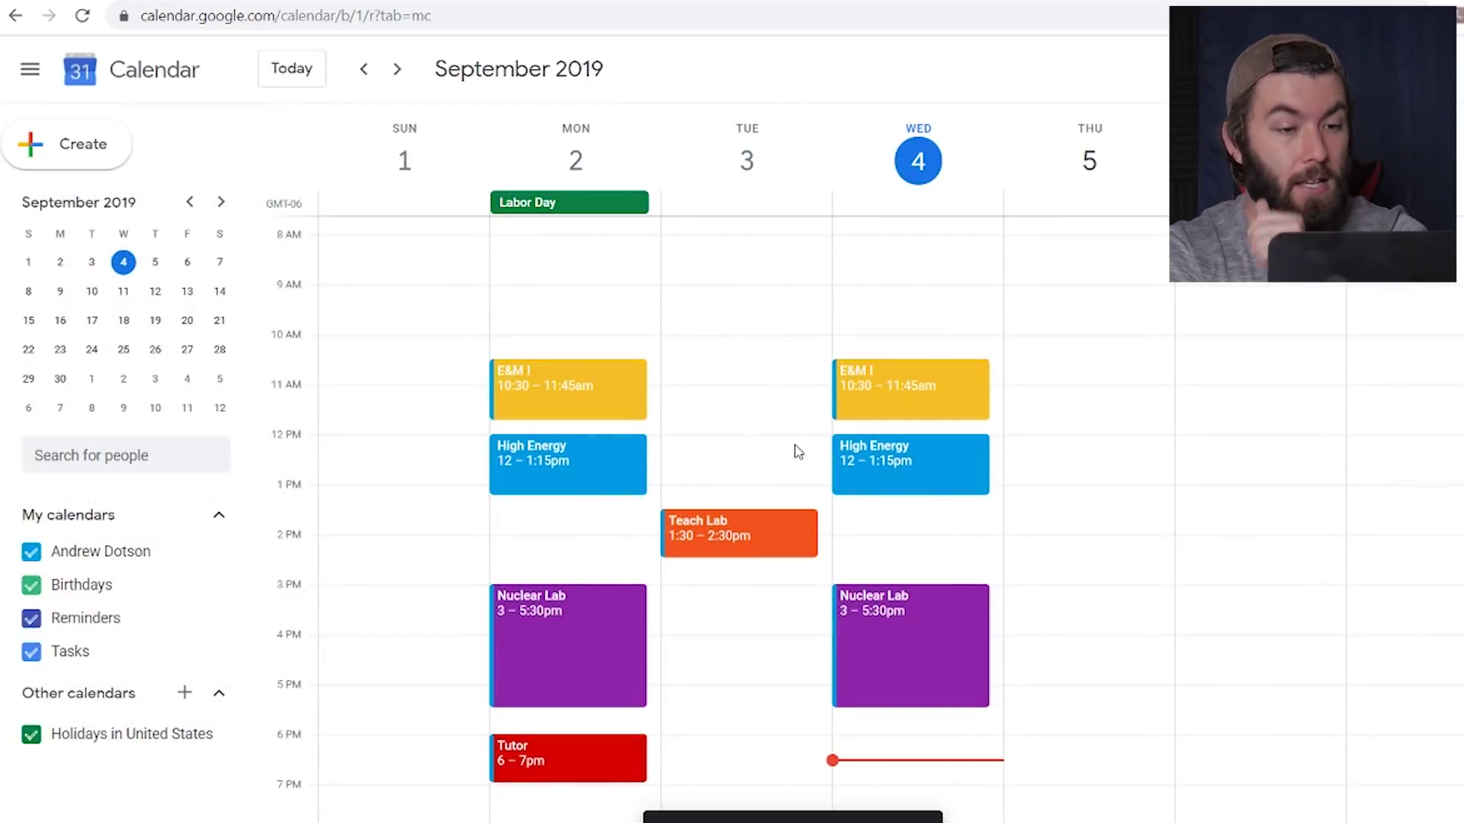
- Extend the recurring Teach Lab's end from 2:30pm to 4pm
drag(747, 556, 745, 647)
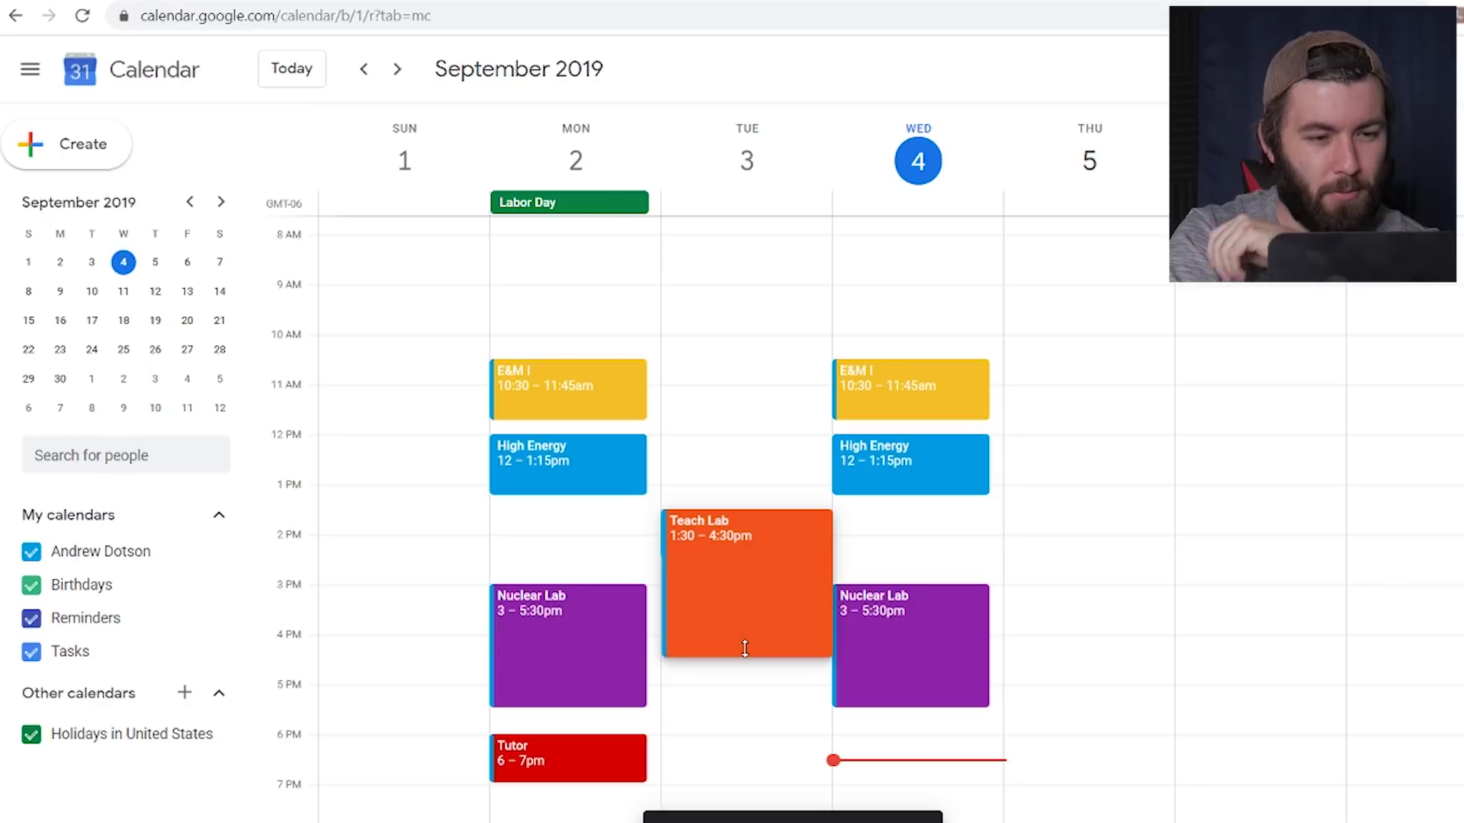
drag(745, 648, 755, 641)
click(932, 540)
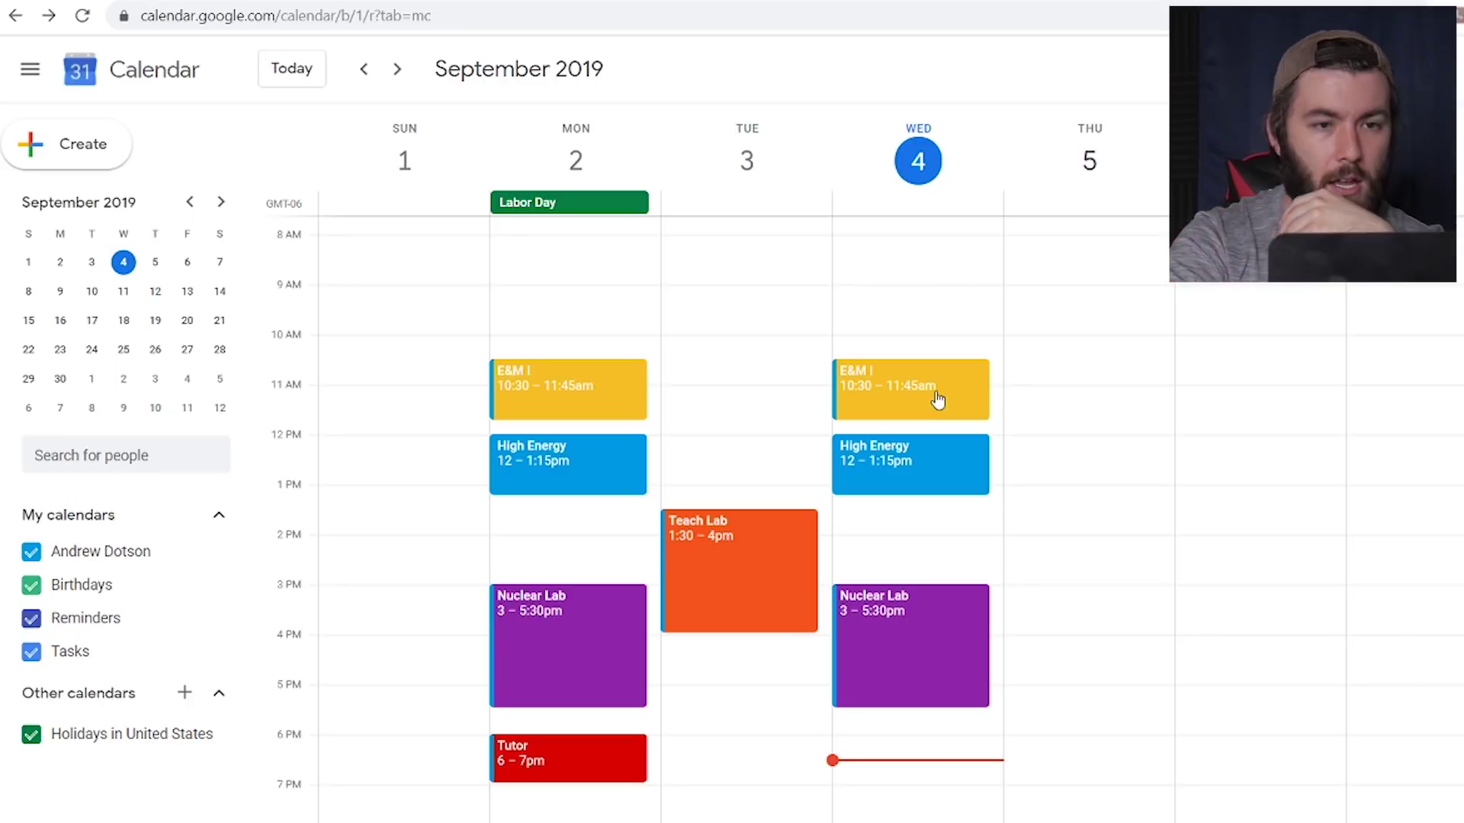
- Add a Tomato red 'Tutor' event on Wednesday at 2–3pm
click(862, 555)
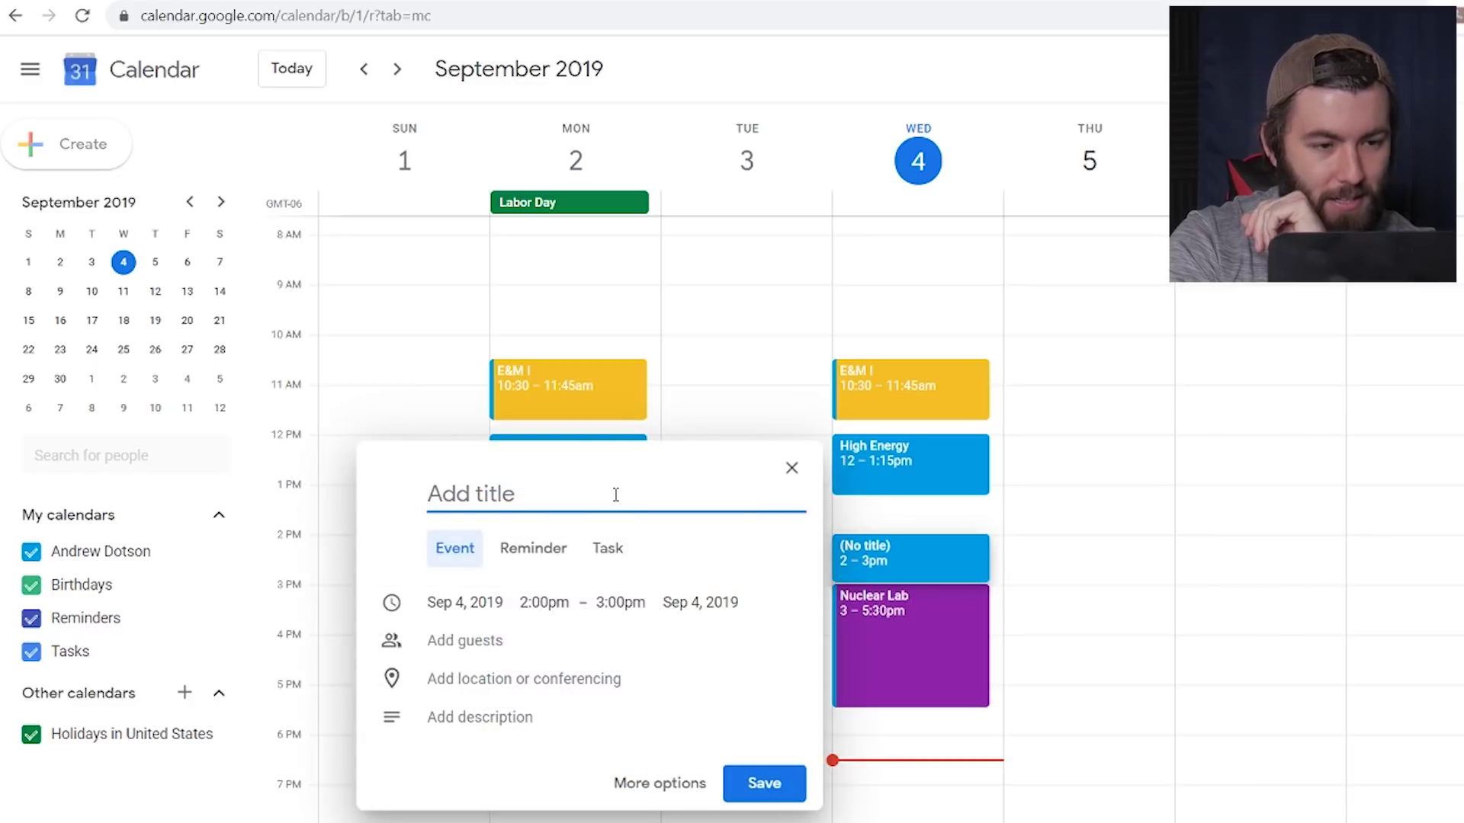
text(Tutor)
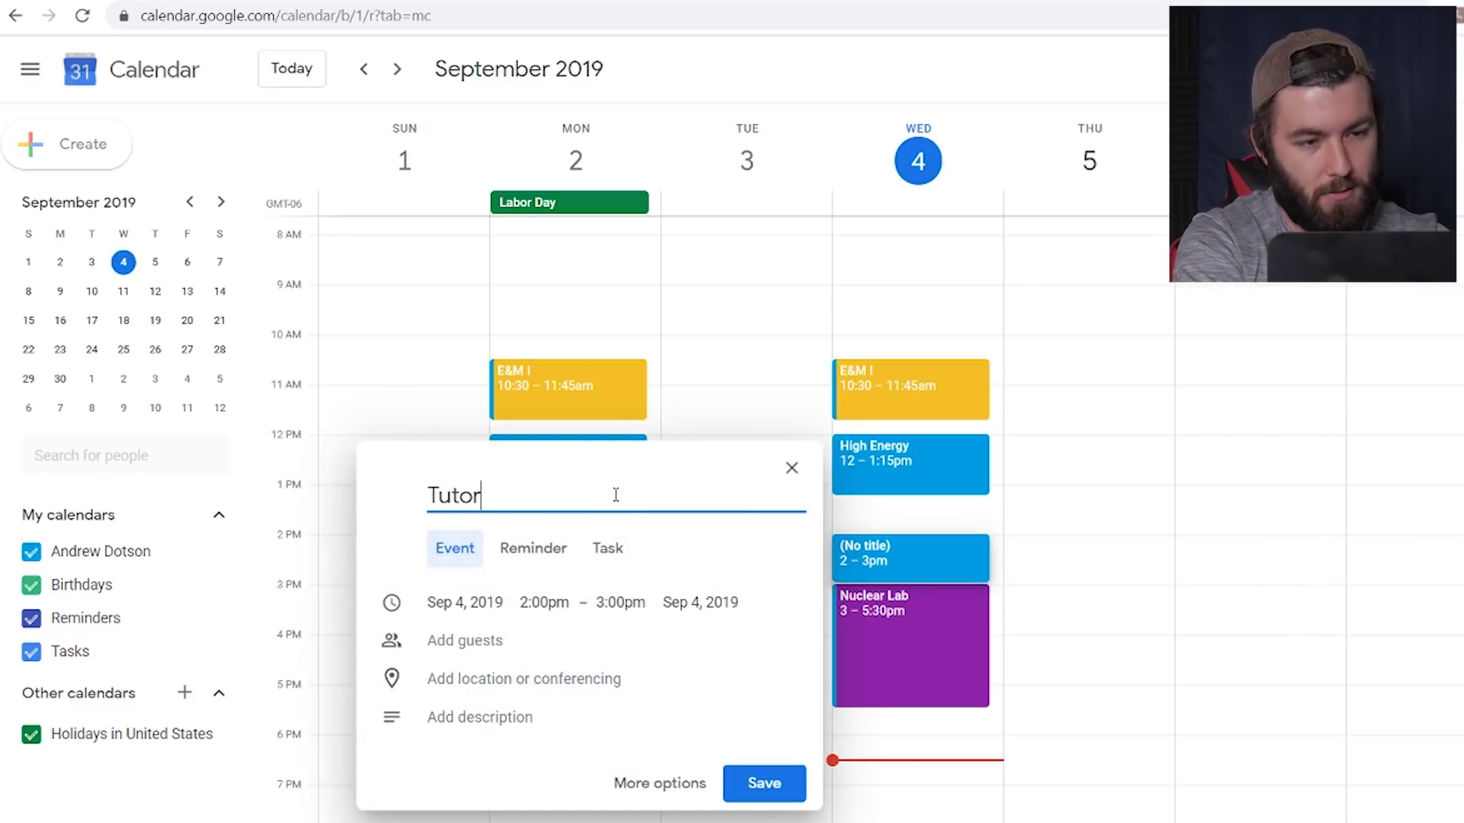
click(660, 784)
click(286, 499)
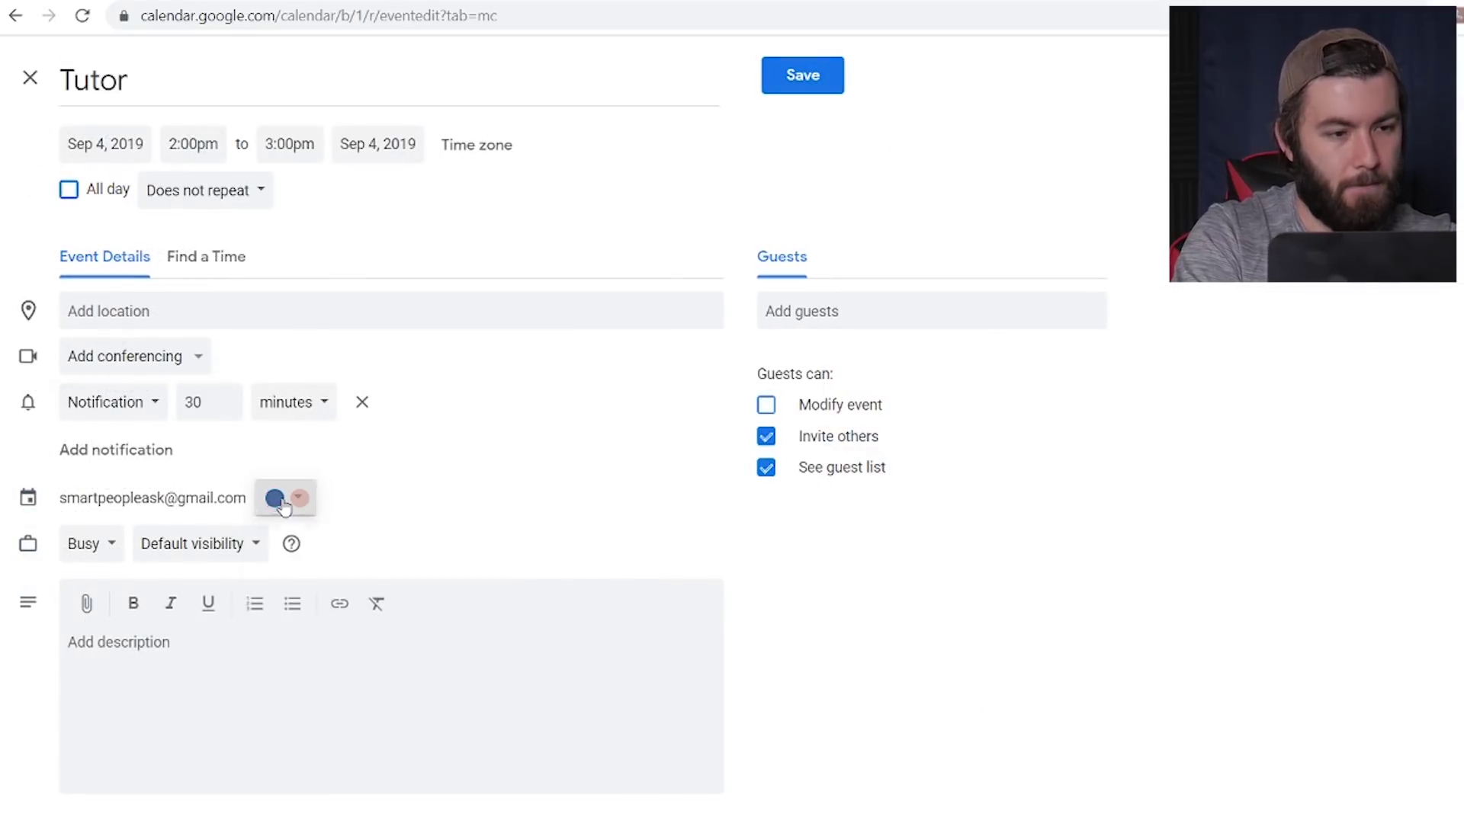
click(278, 506)
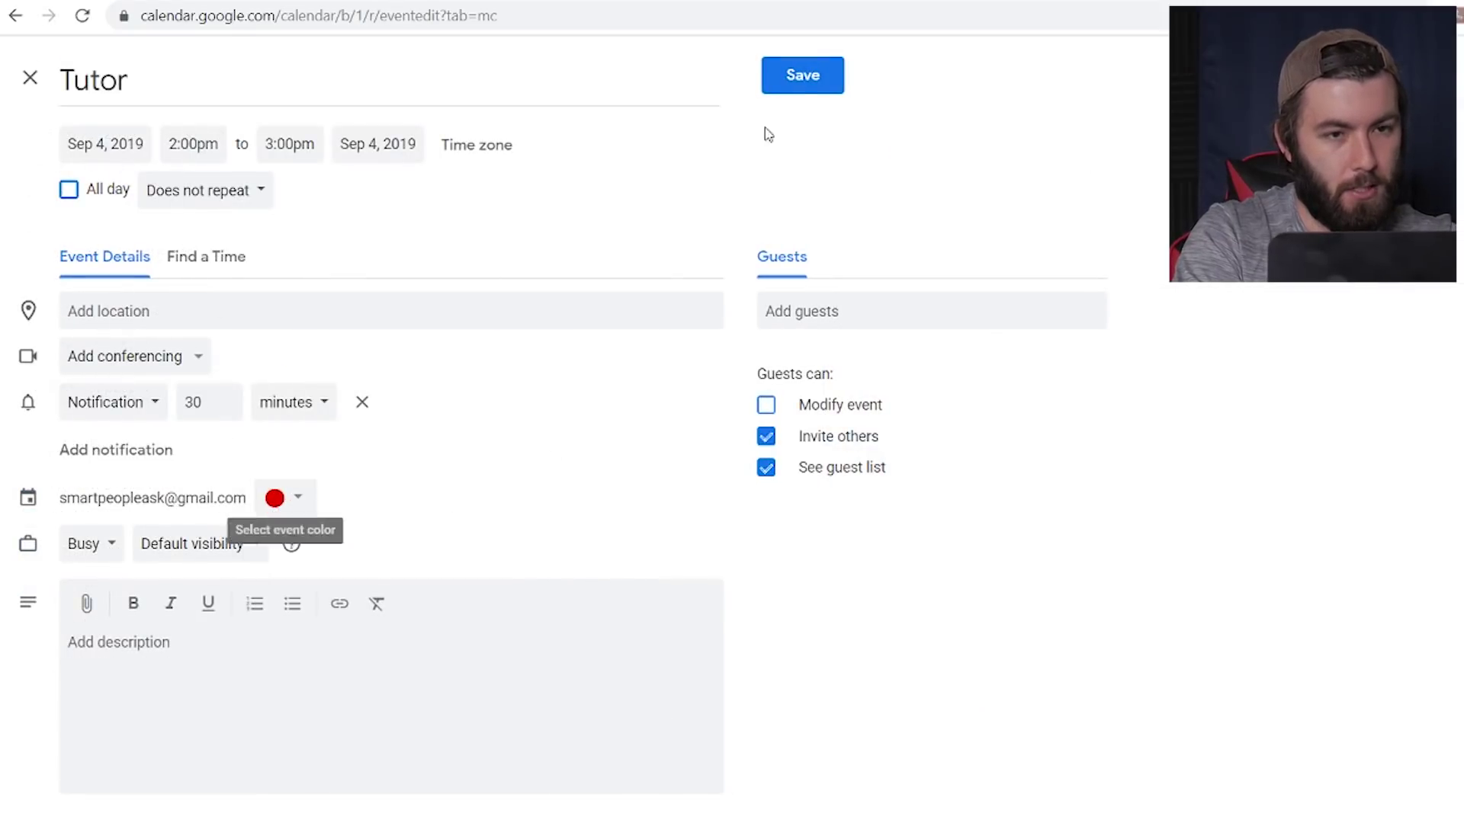
click(797, 90)
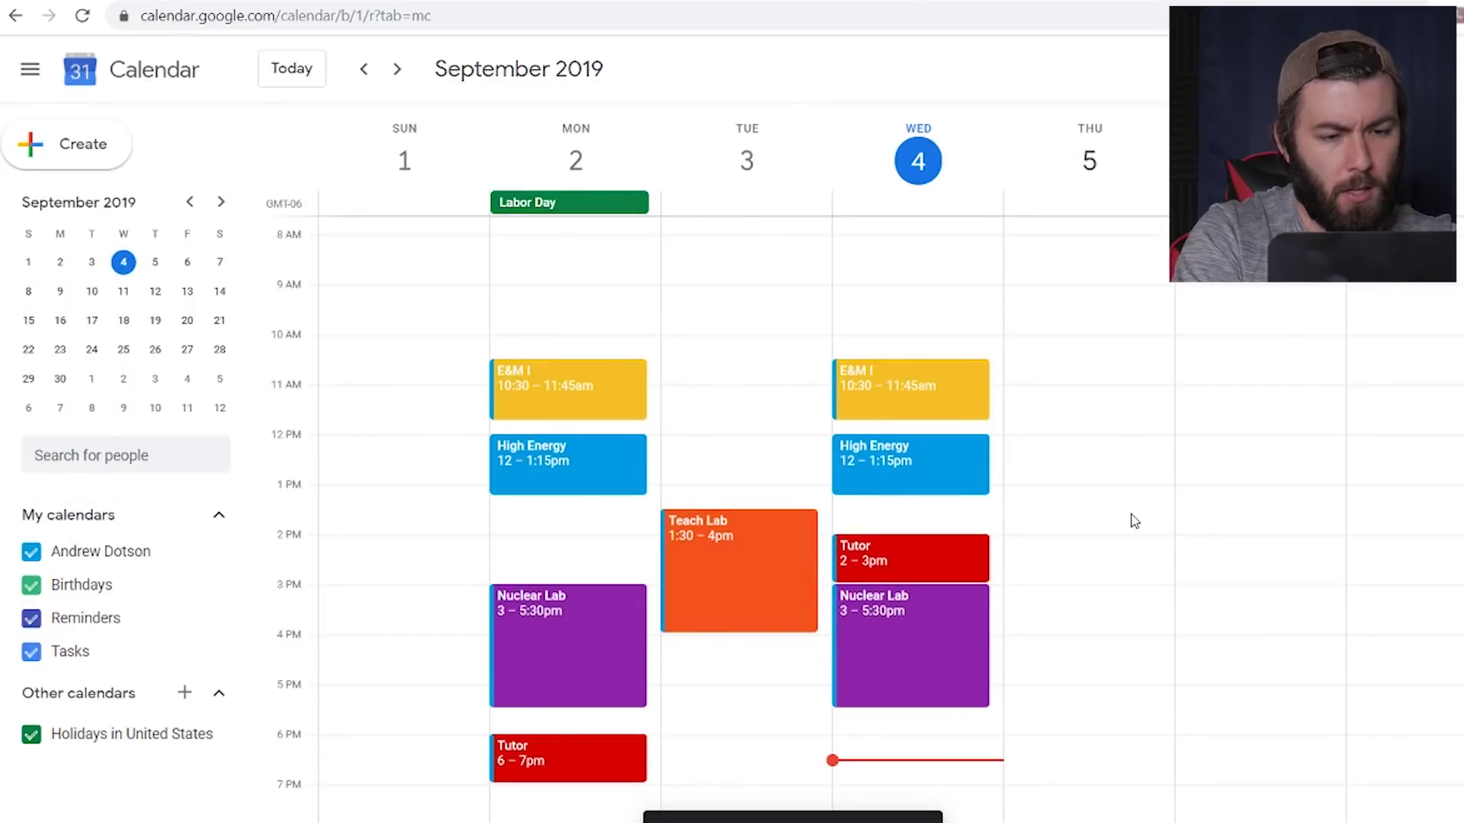
- Start a new event on Tuesday at noon
scroll(1132, 519, down, 3)
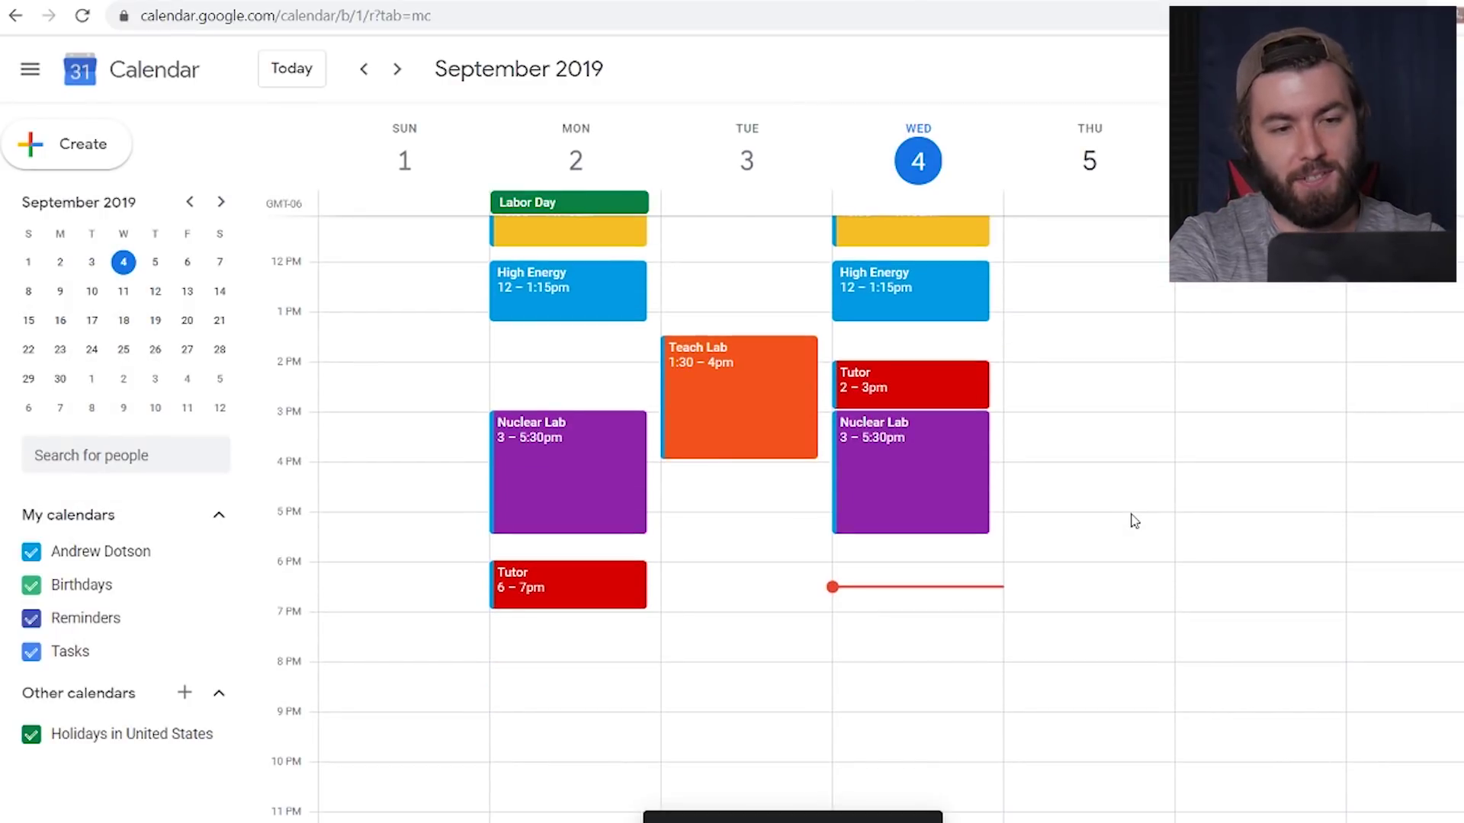
scroll(1174, 524, up, 3)
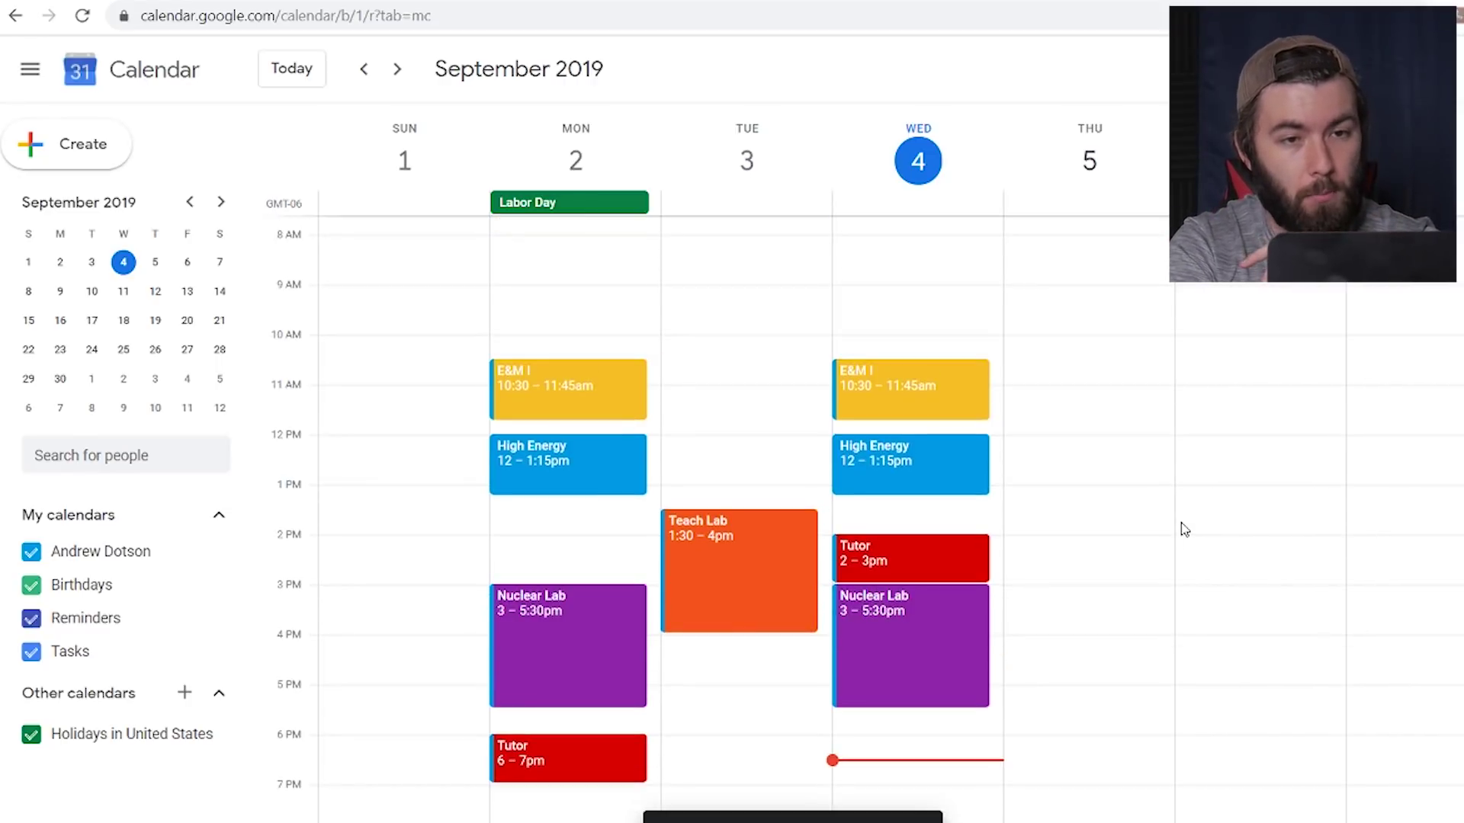
scroll(1133, 496, down, 3)
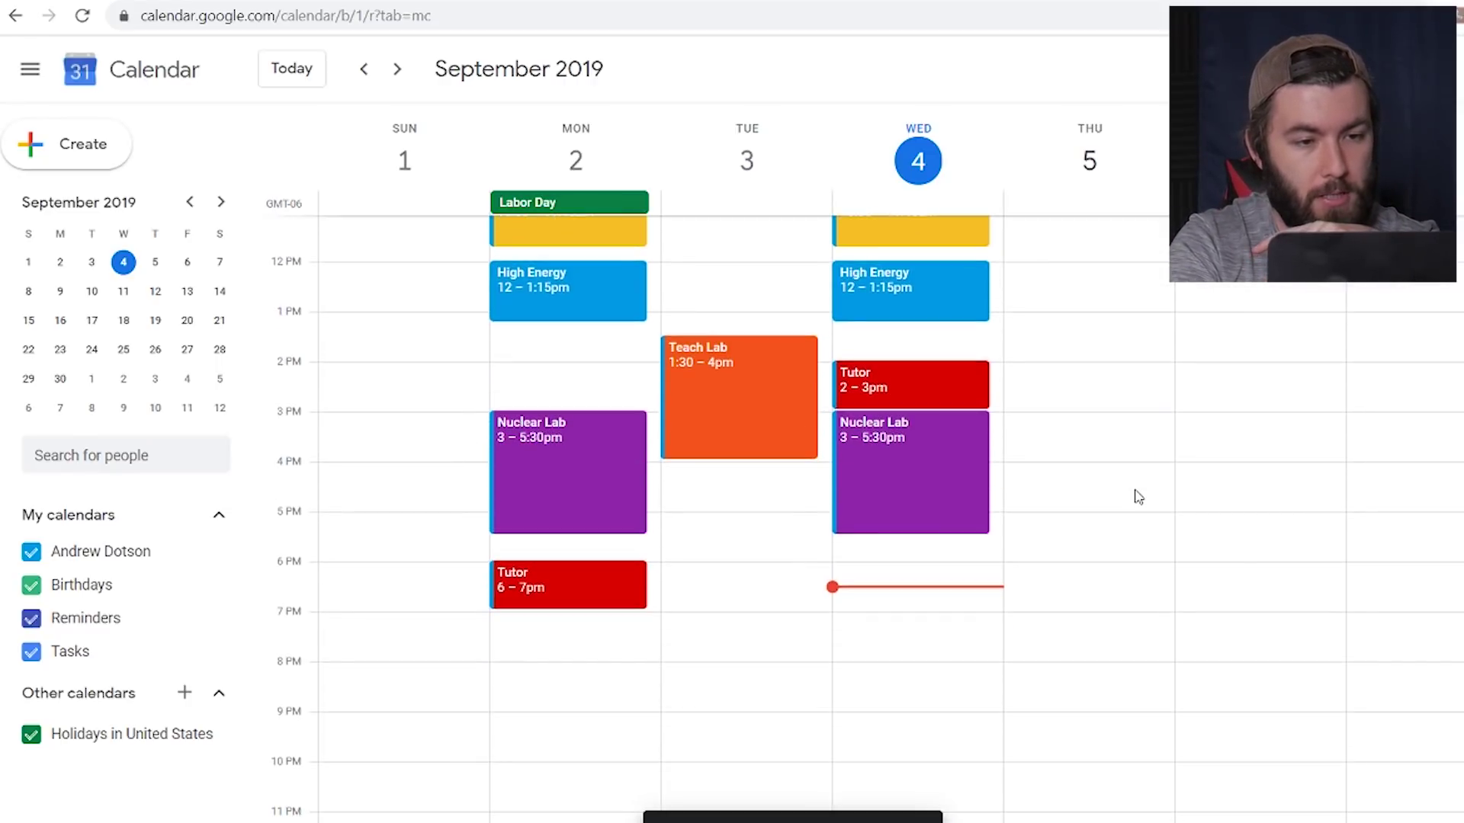
scroll(1134, 500, up, 3)
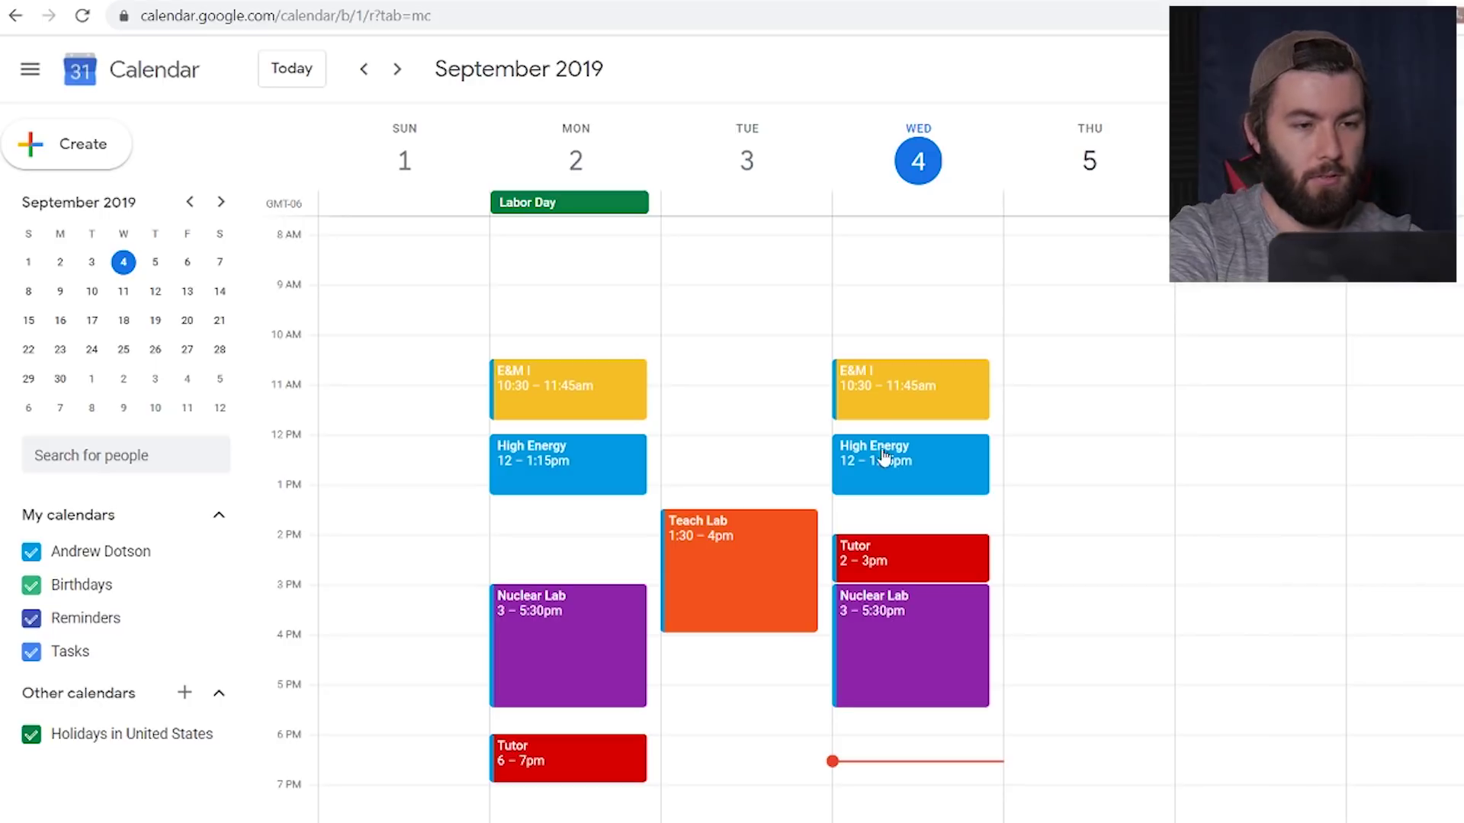
click(720, 452)
- Title the Tuesday noon event 'Group Meeting', colour it Basil green, and save
mouse_move(633, 408)
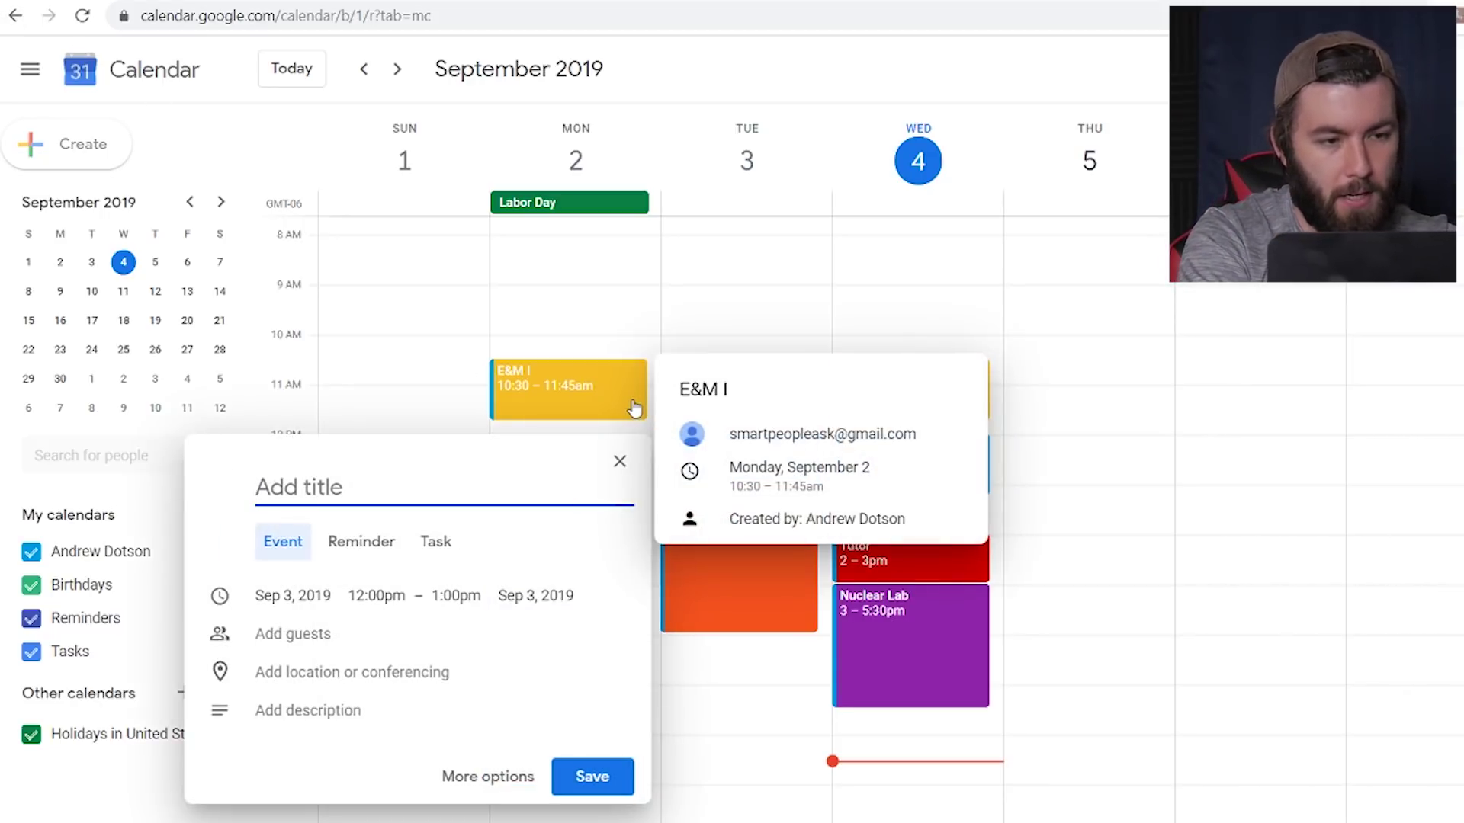
text(Group)
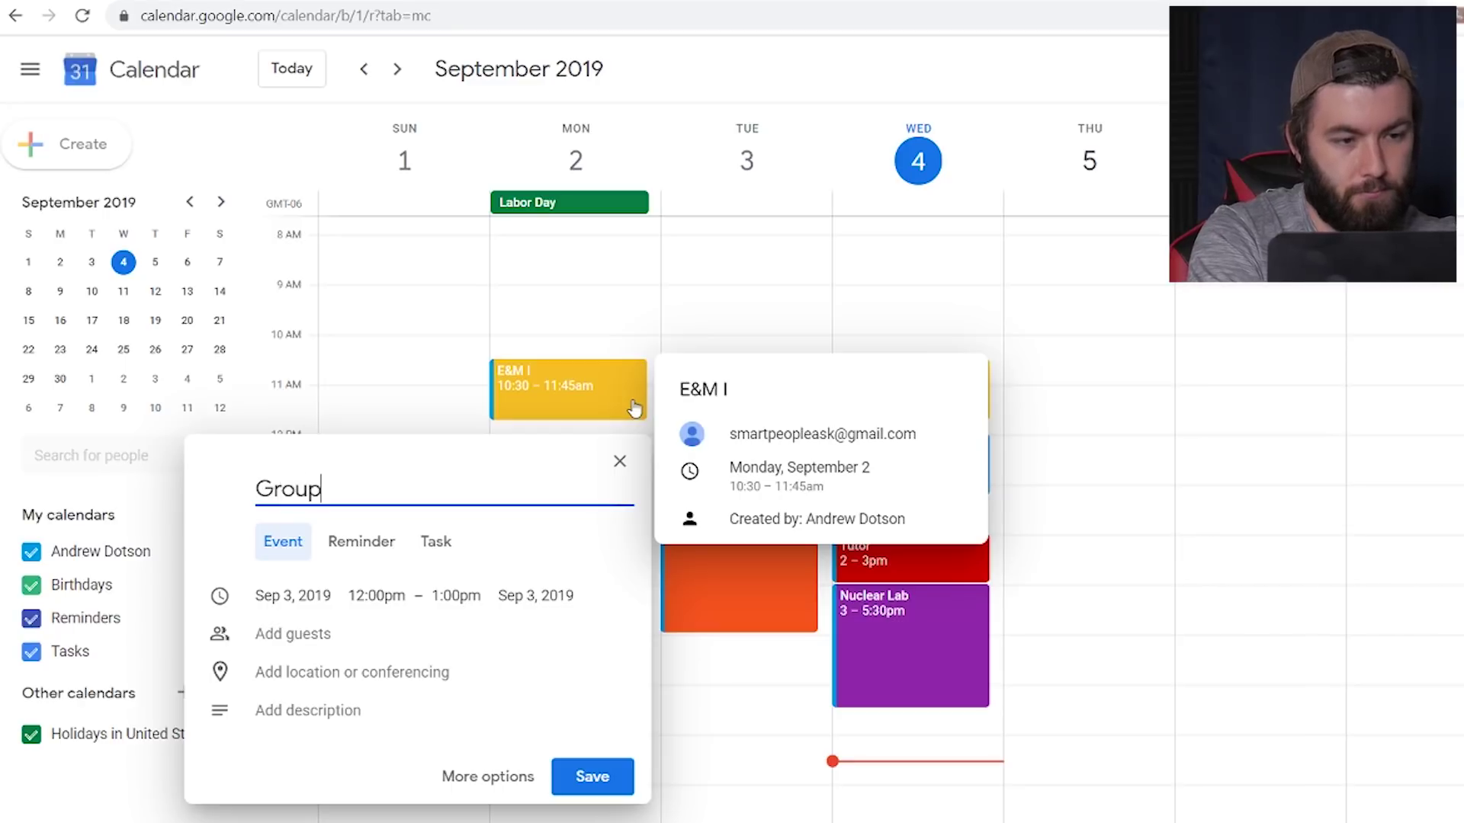
text( Meeting)
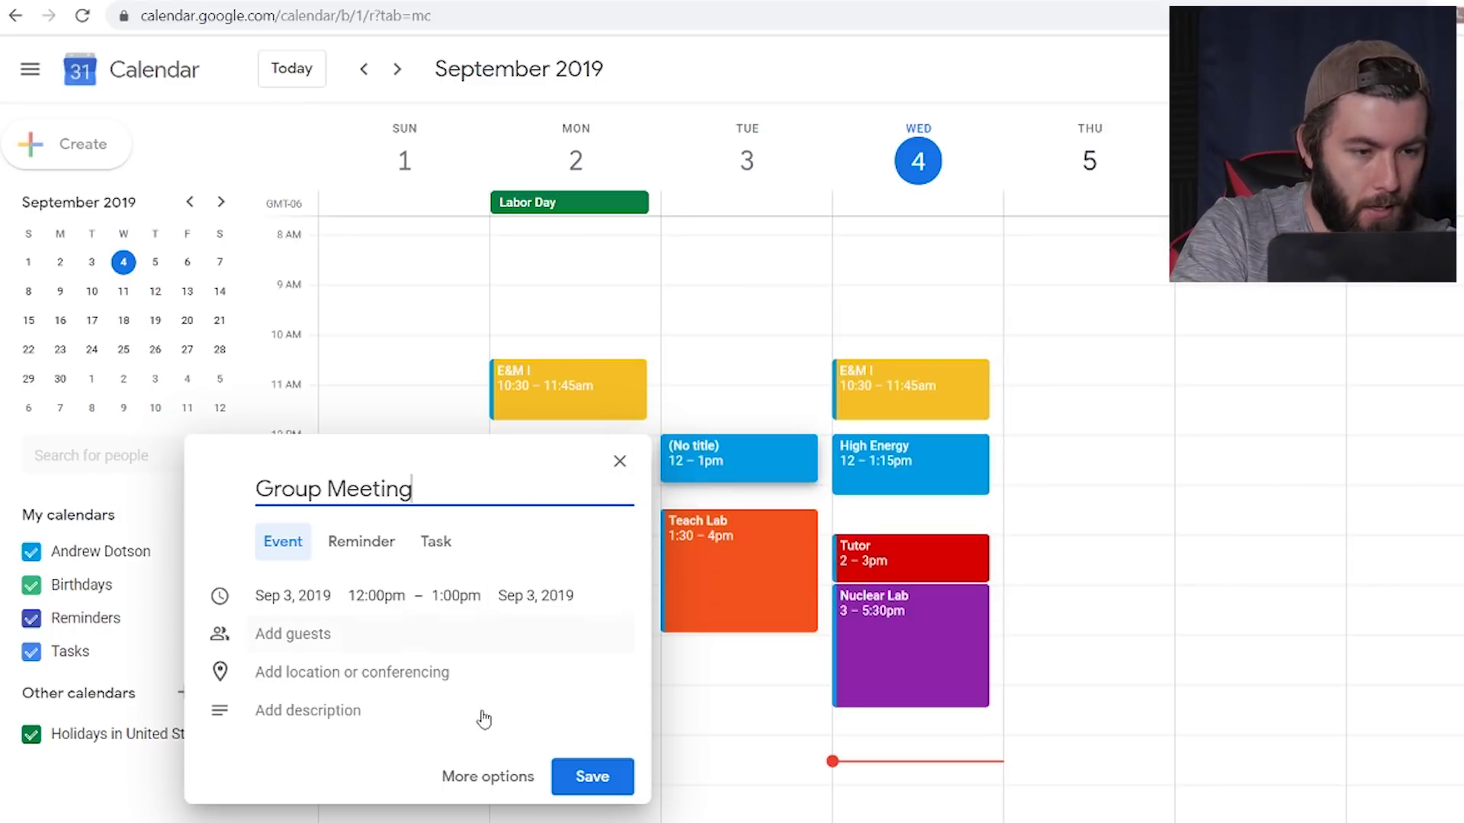
click(485, 777)
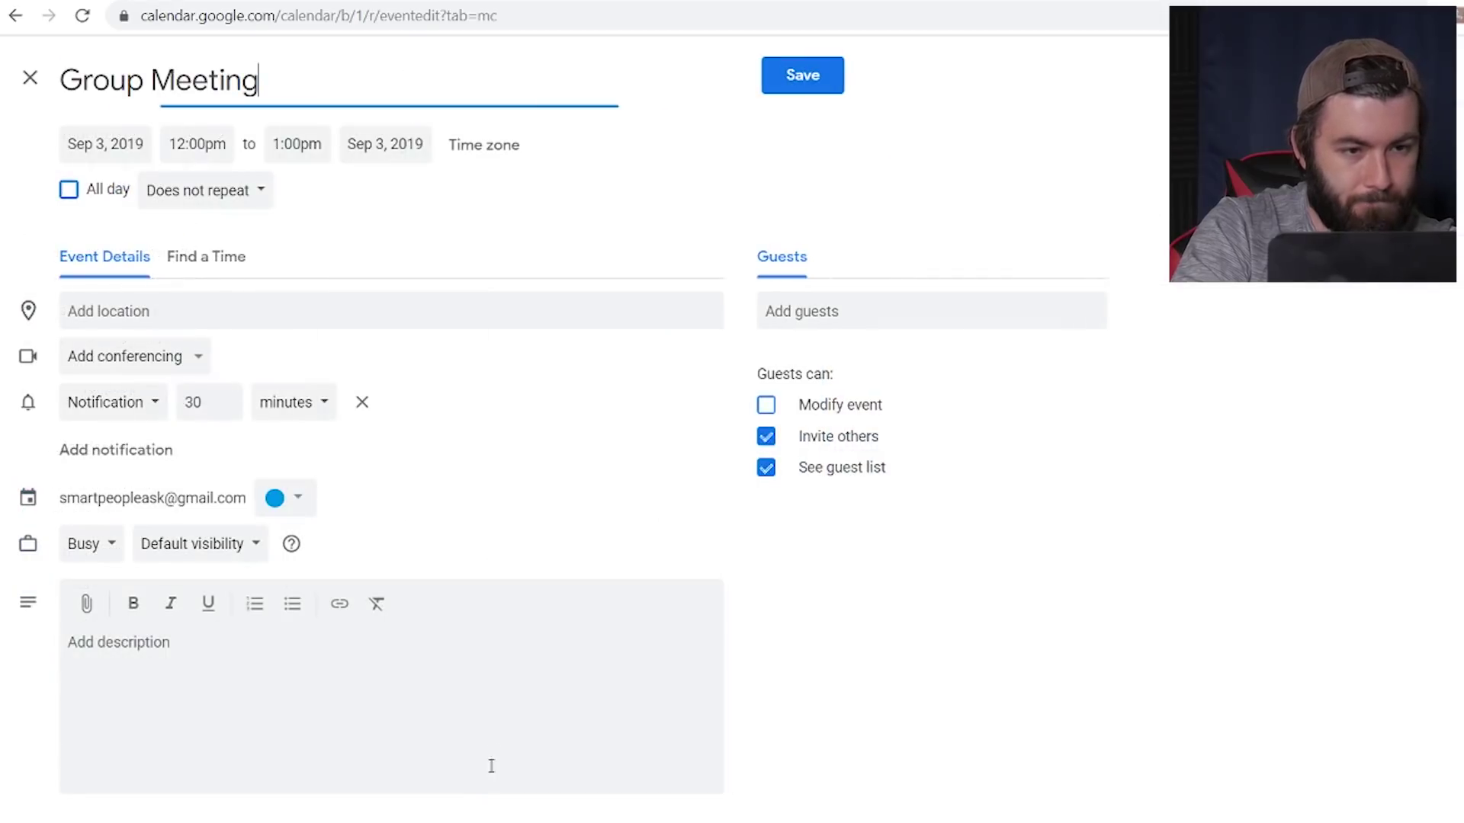
click(297, 498)
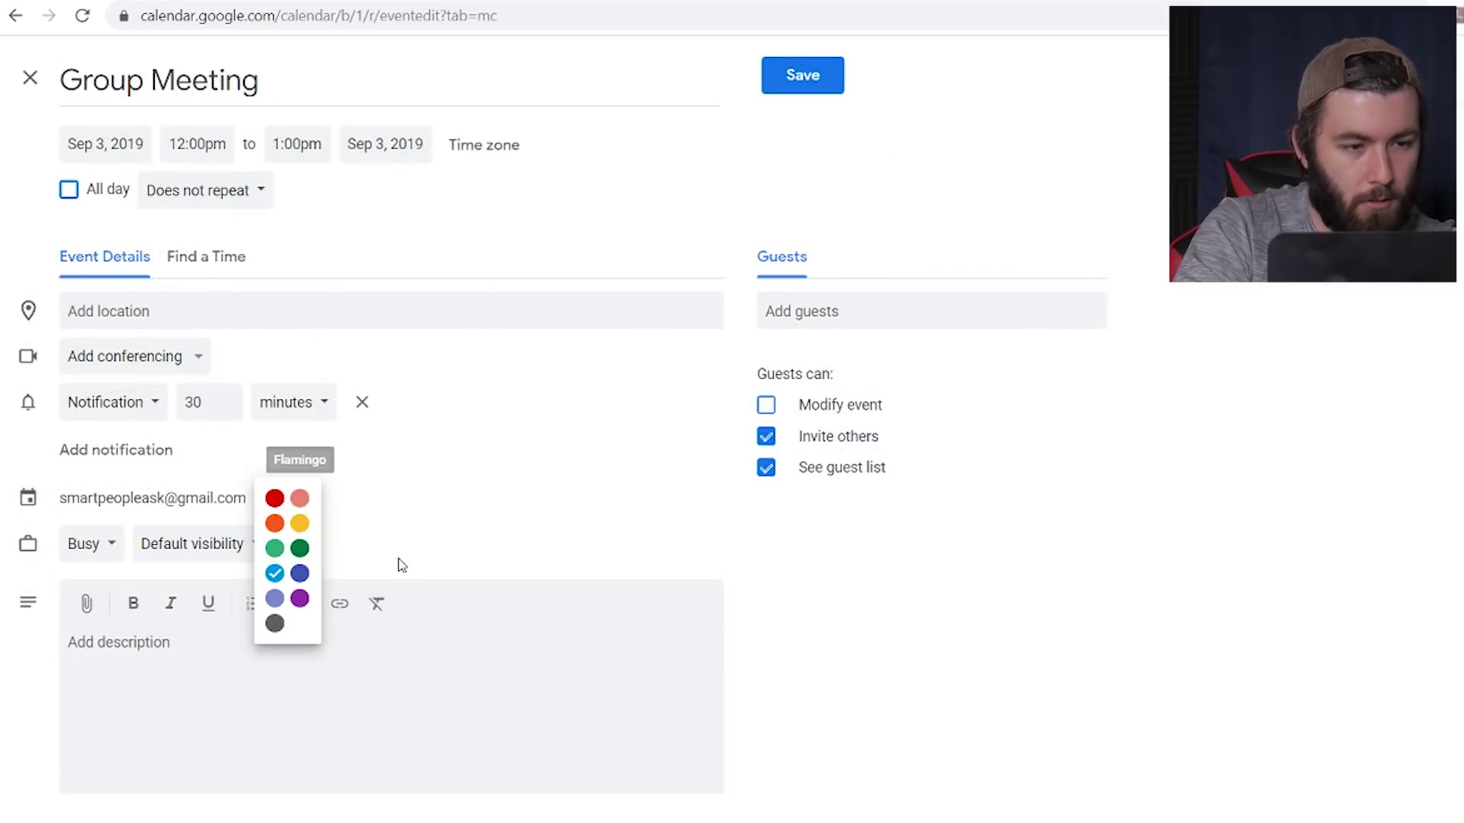
click(301, 555)
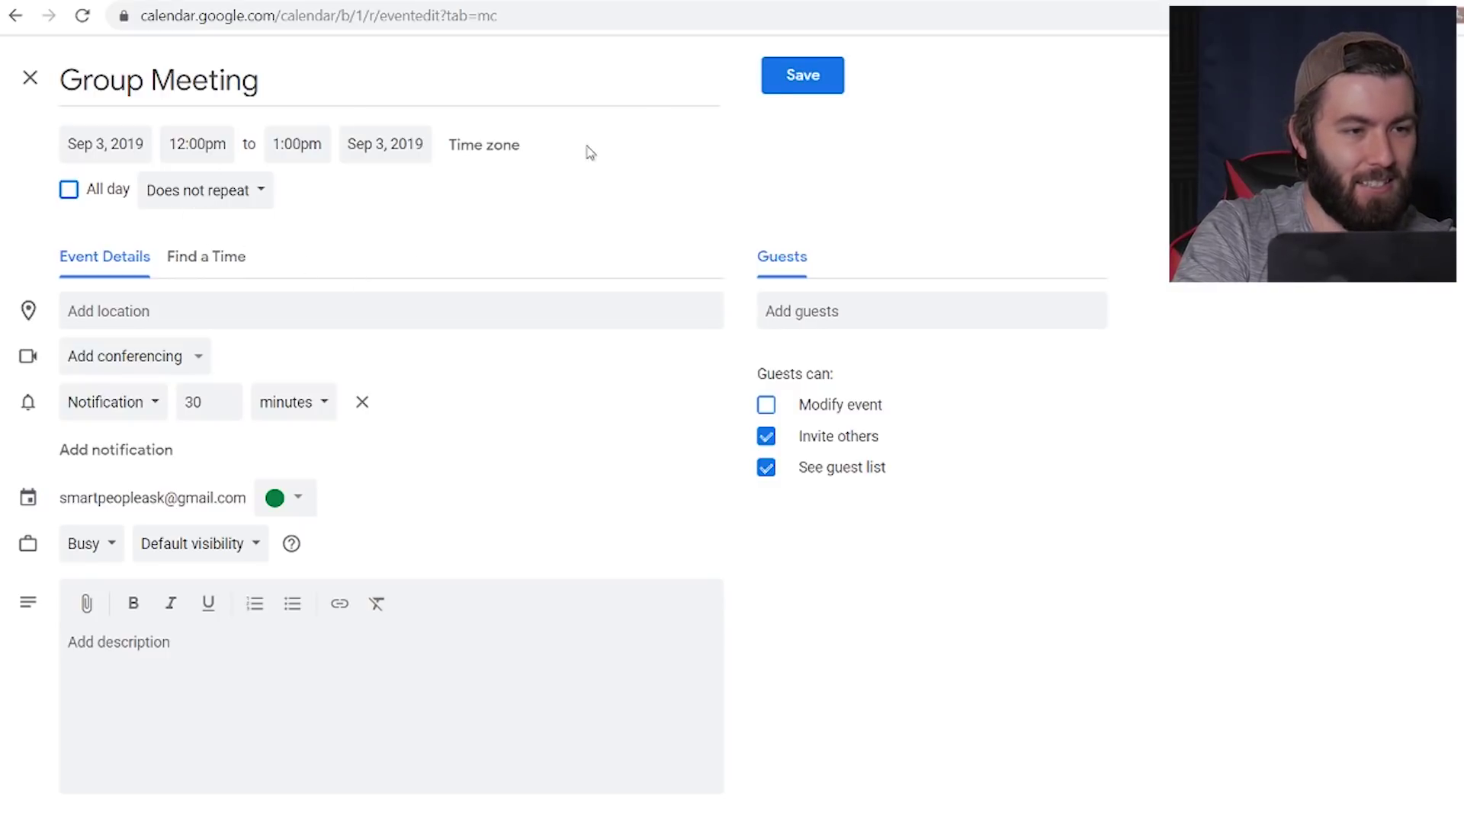
click(810, 74)
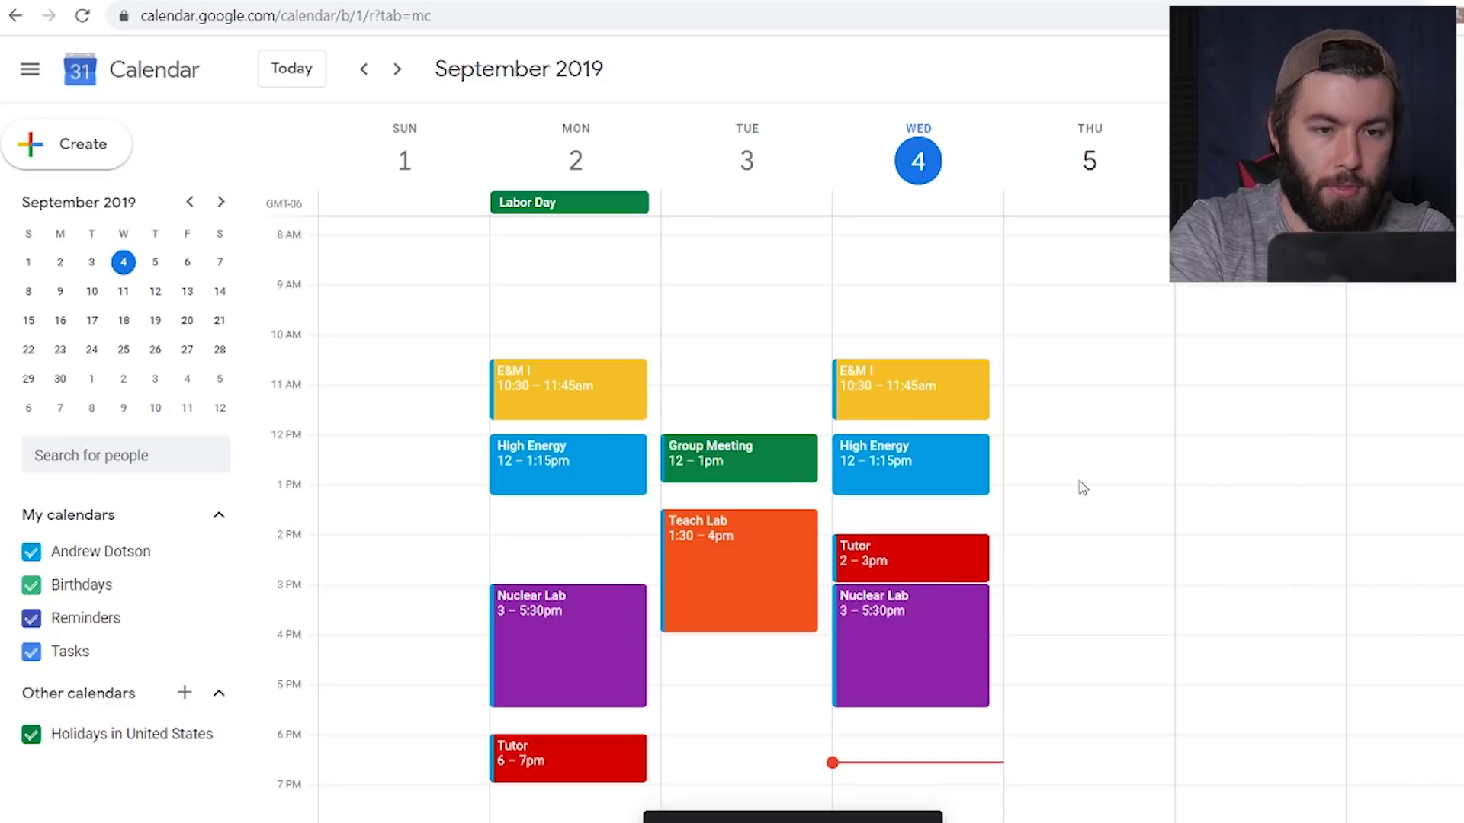
click(1067, 529)
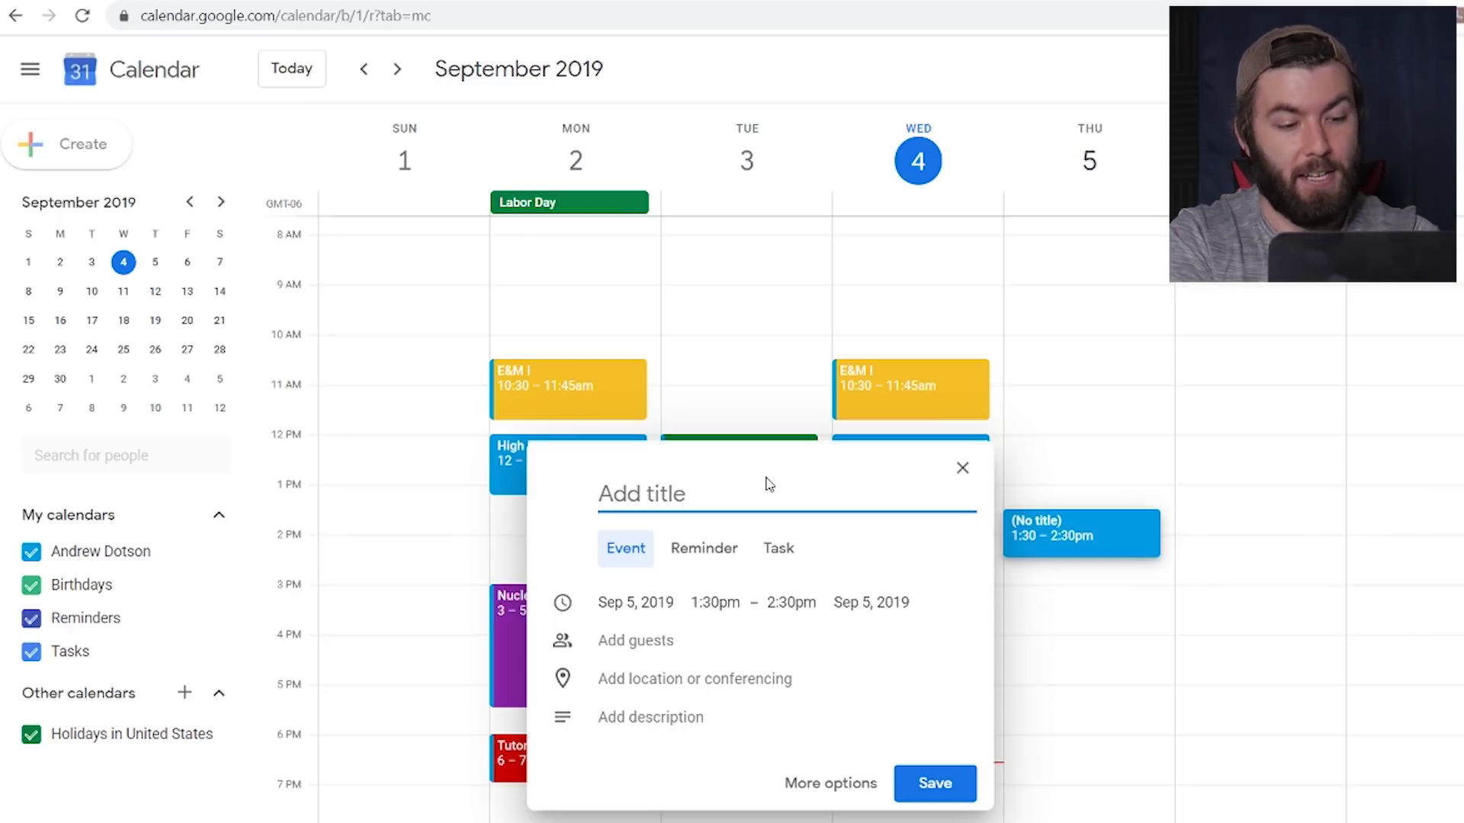
text(Ta)
key(BackSpace)
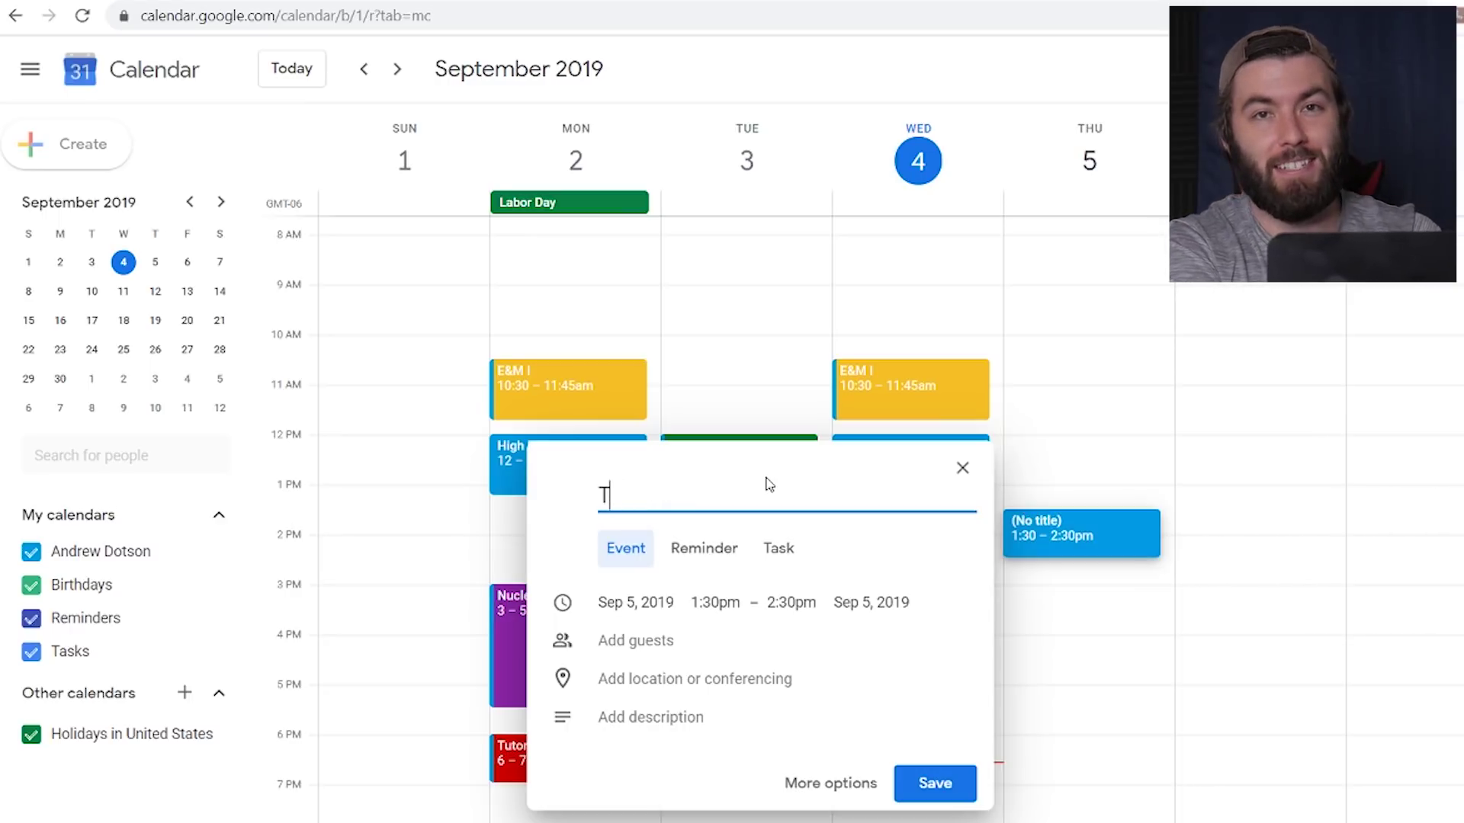
text(a)
key(BackSpace)
text(A)
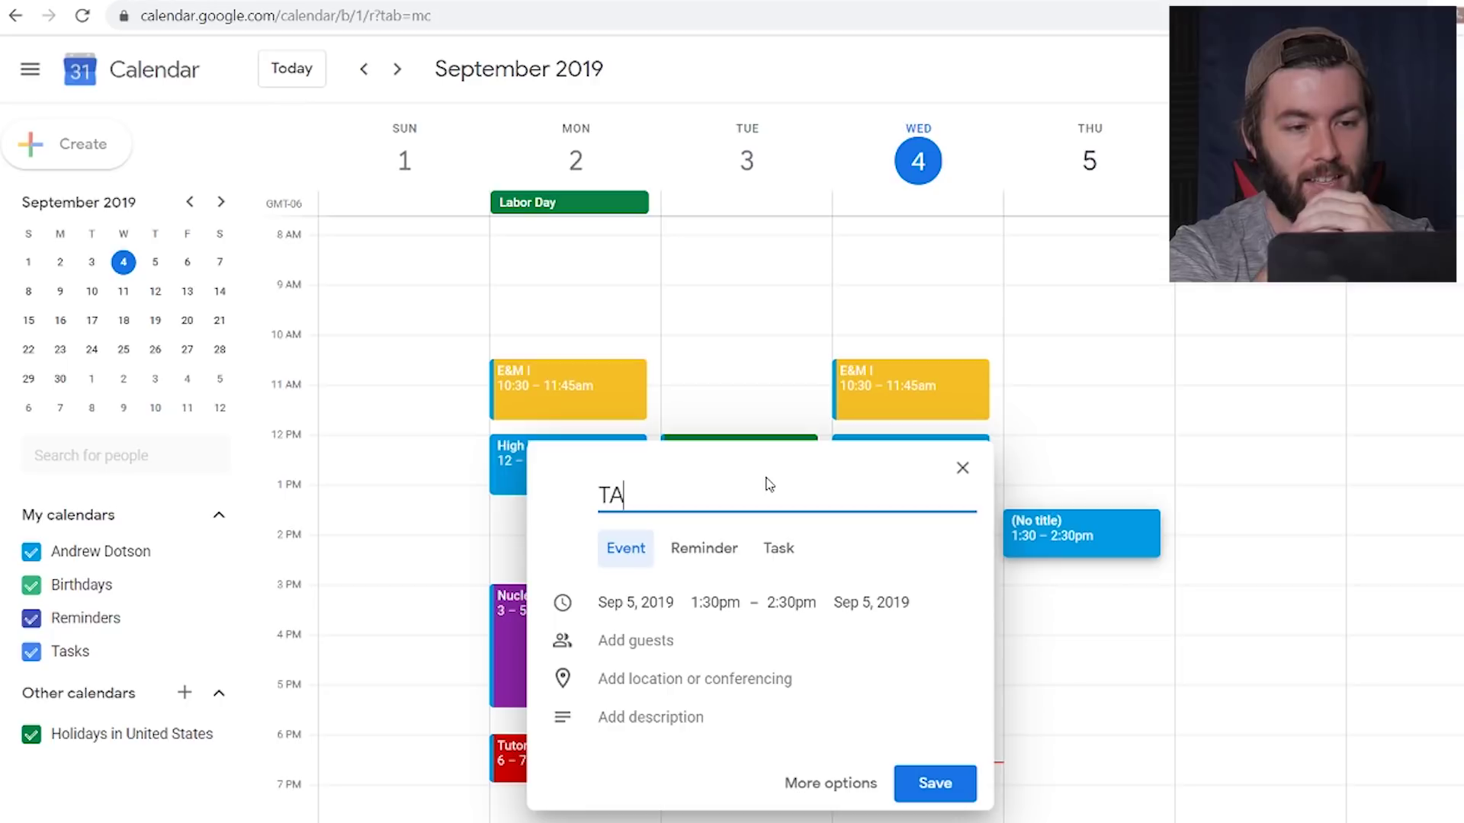
text(Mee)
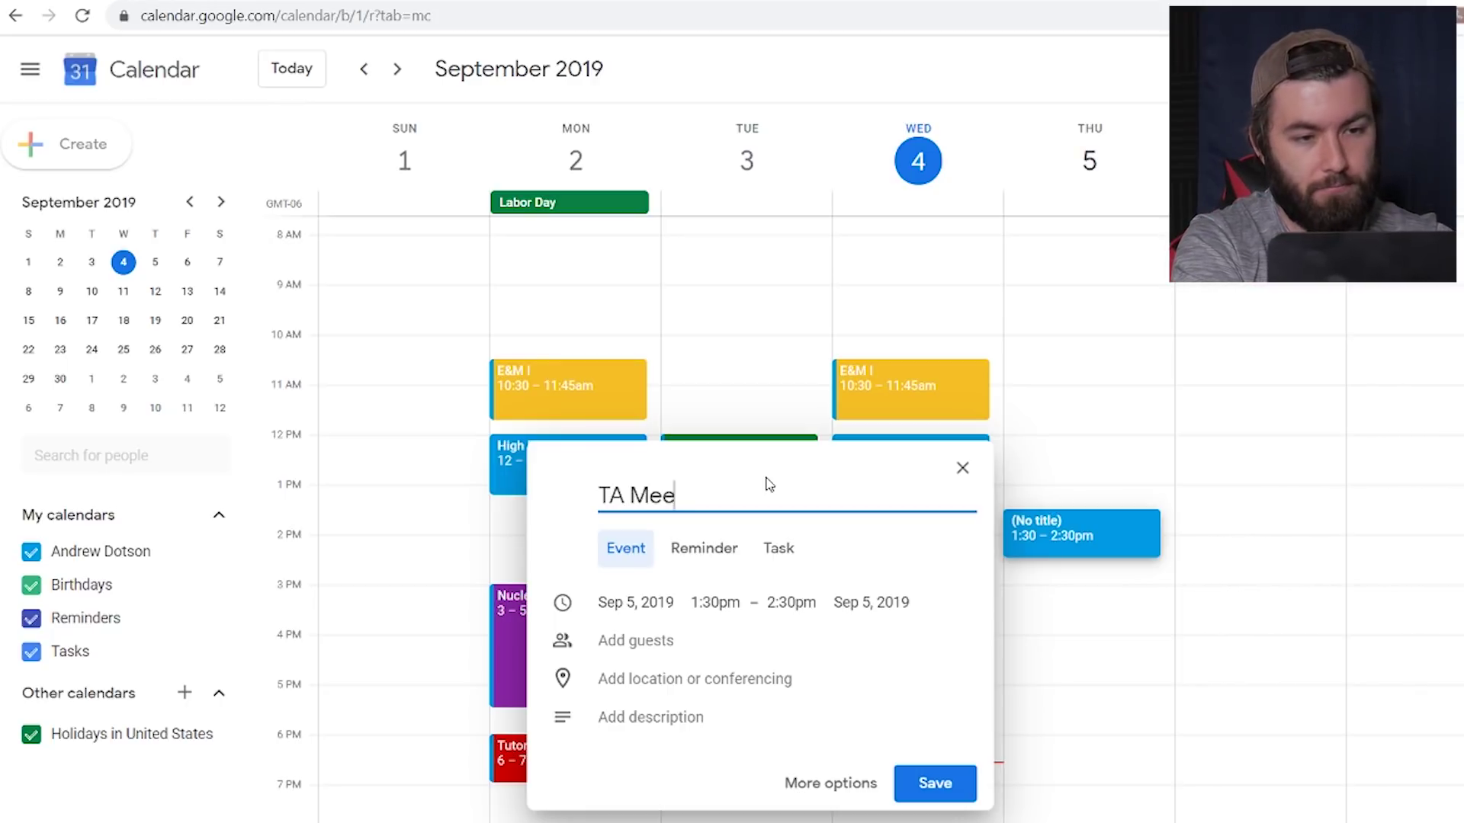
text(ting)
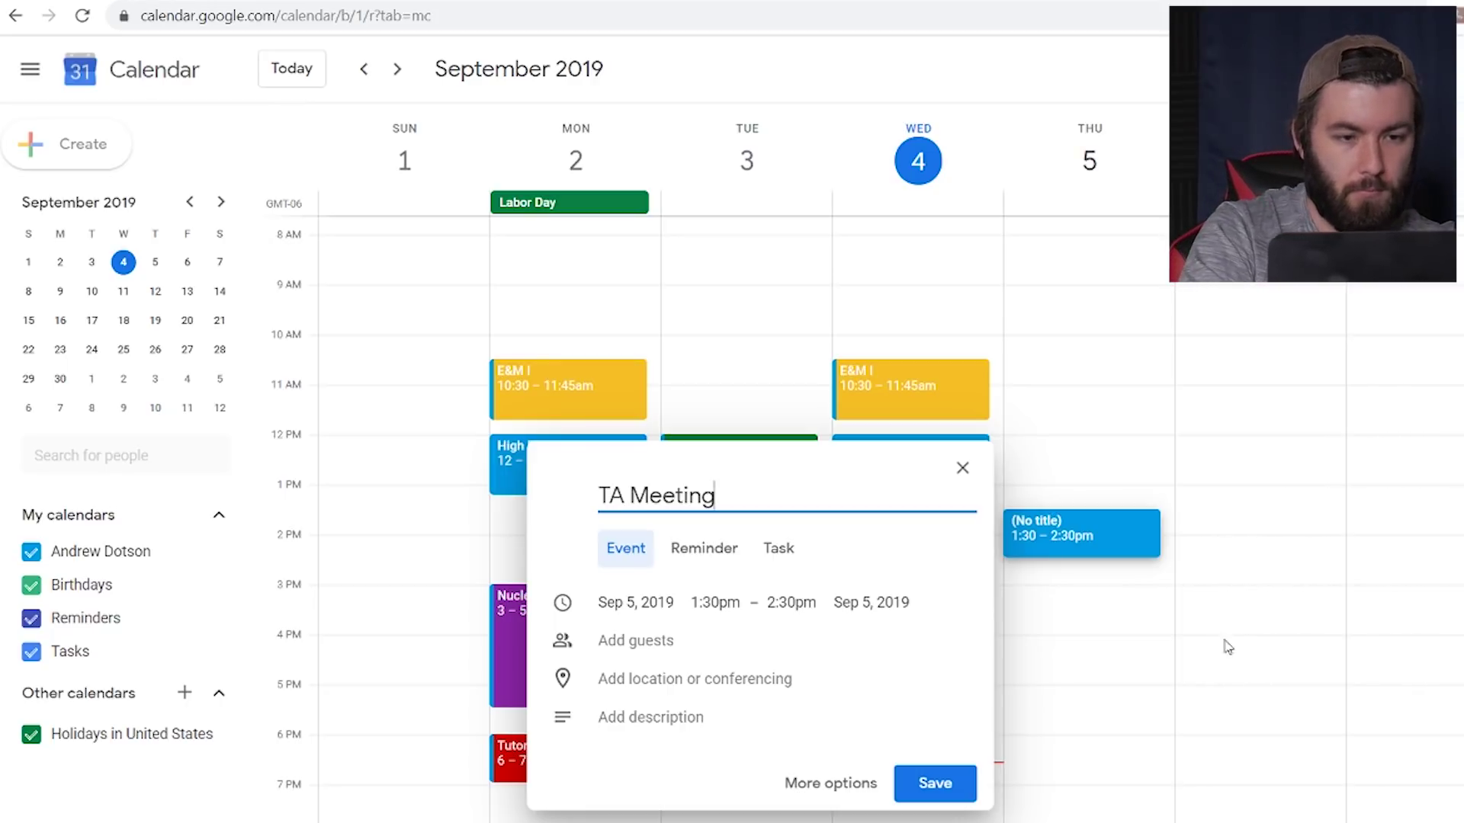
click(816, 784)
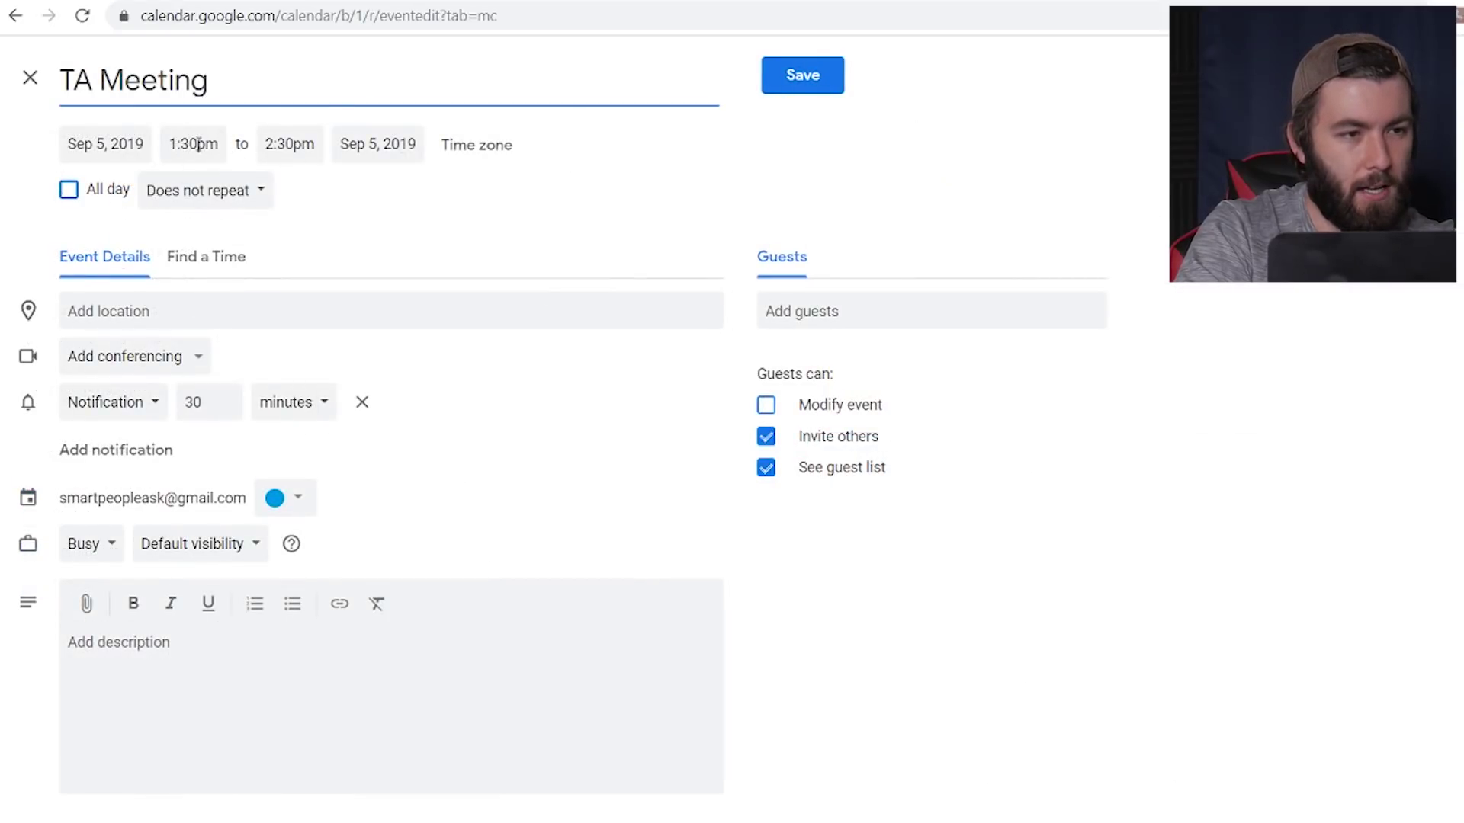
drag(196, 144, 170, 151)
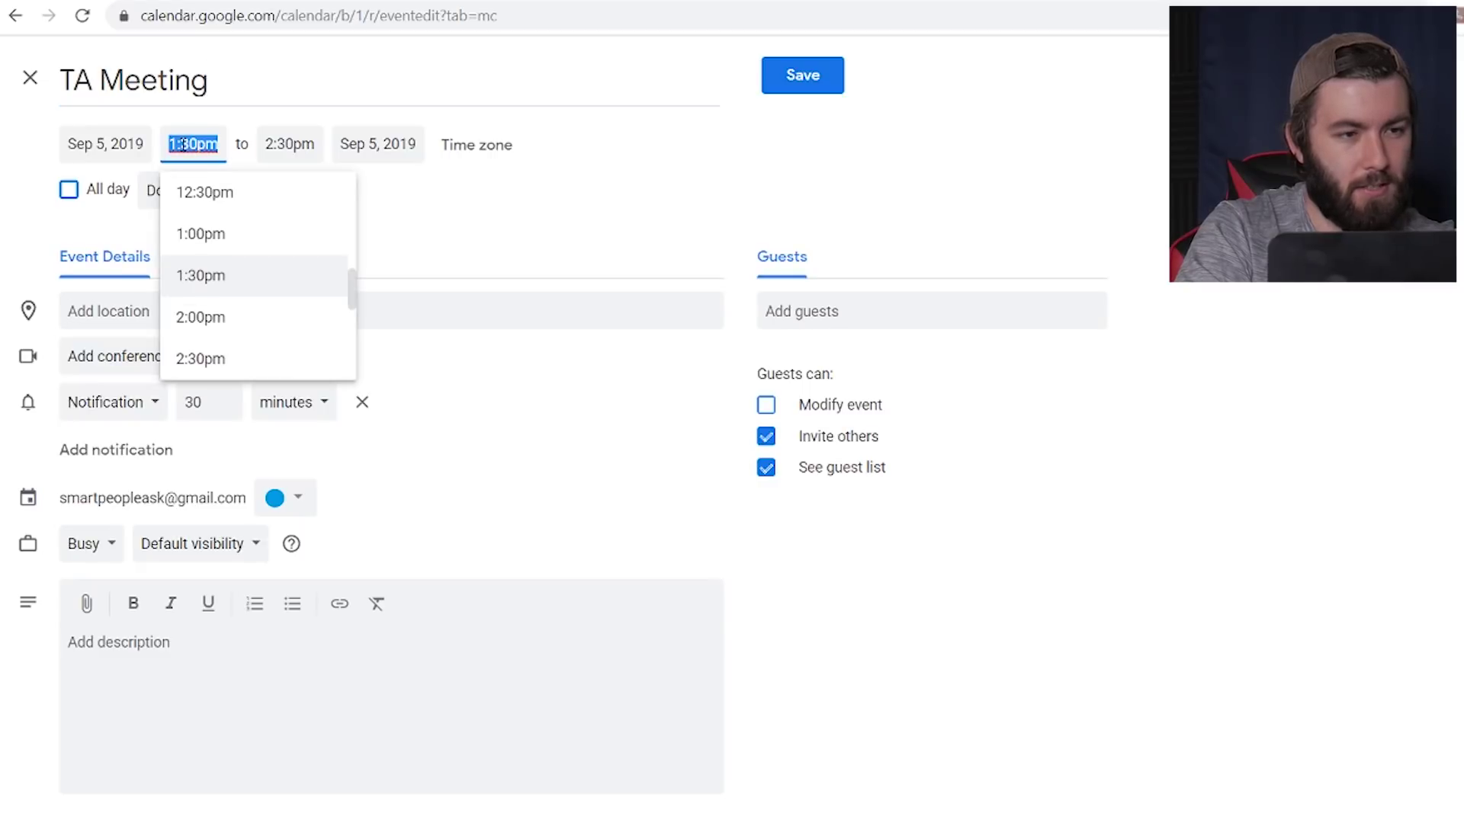
click(20, 90)
click(30, 77)
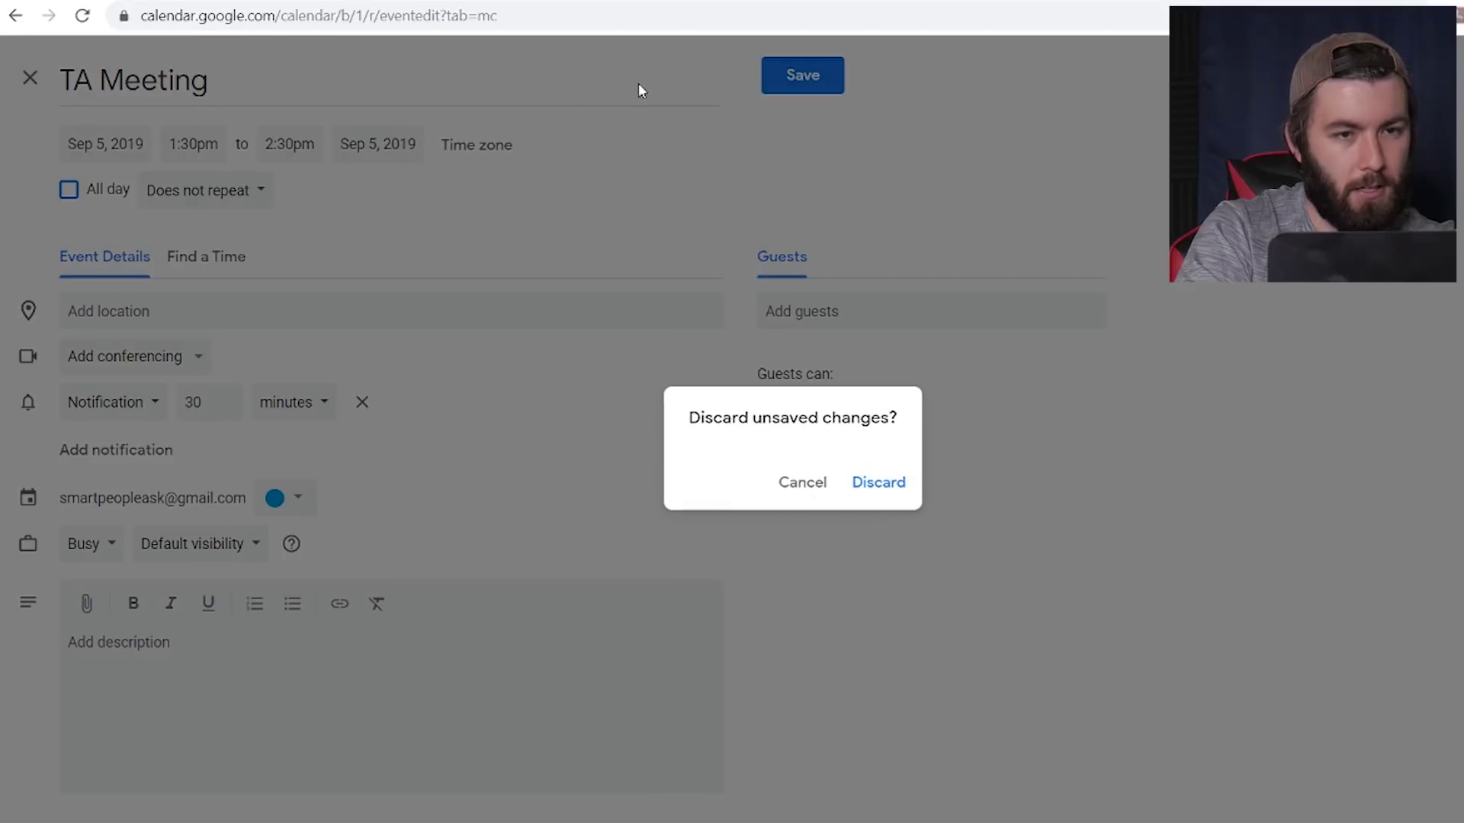
click(877, 468)
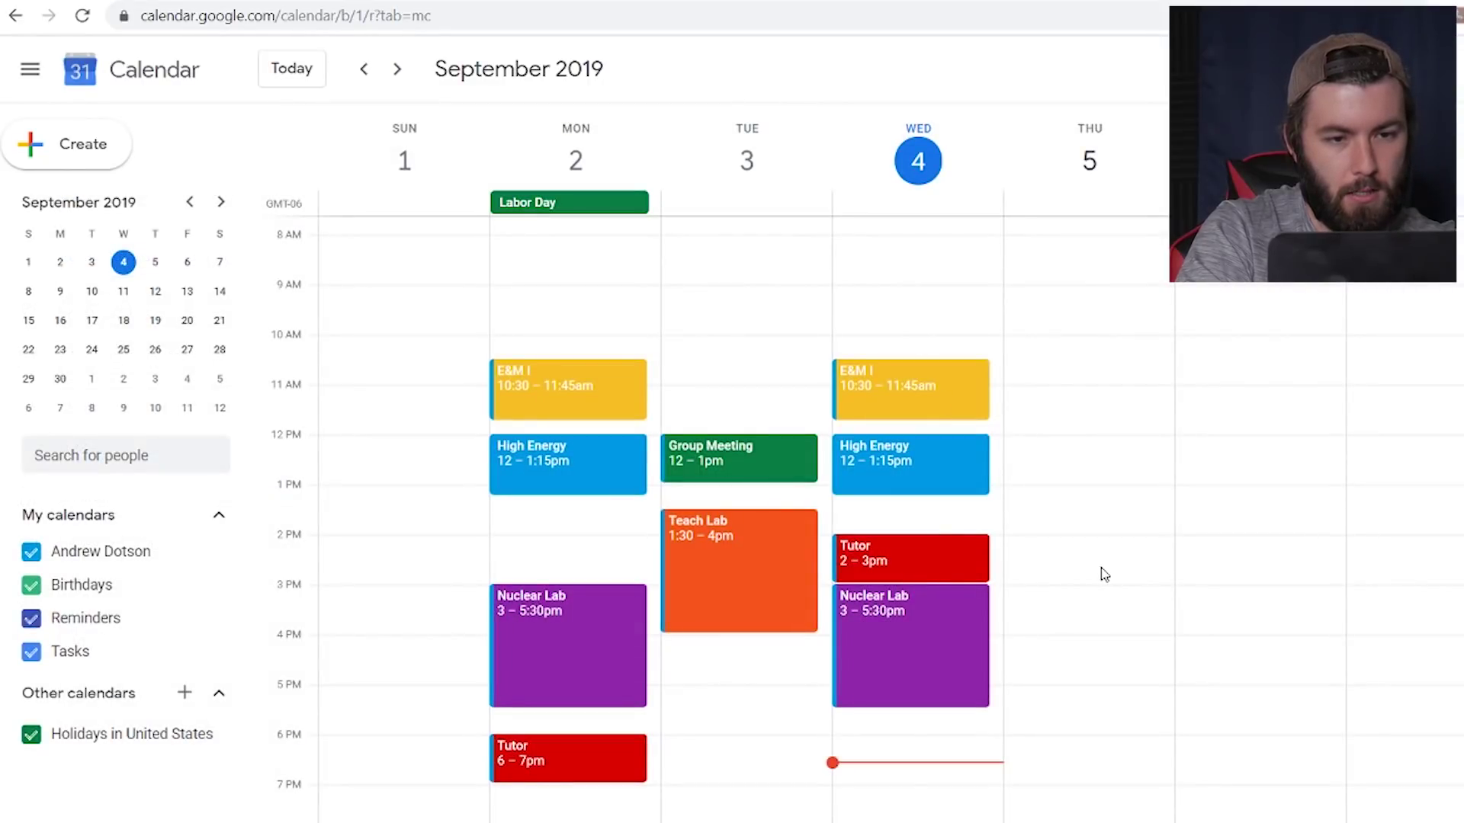
scroll(1102, 575, down, 3)
scroll(1102, 575, up, 3)
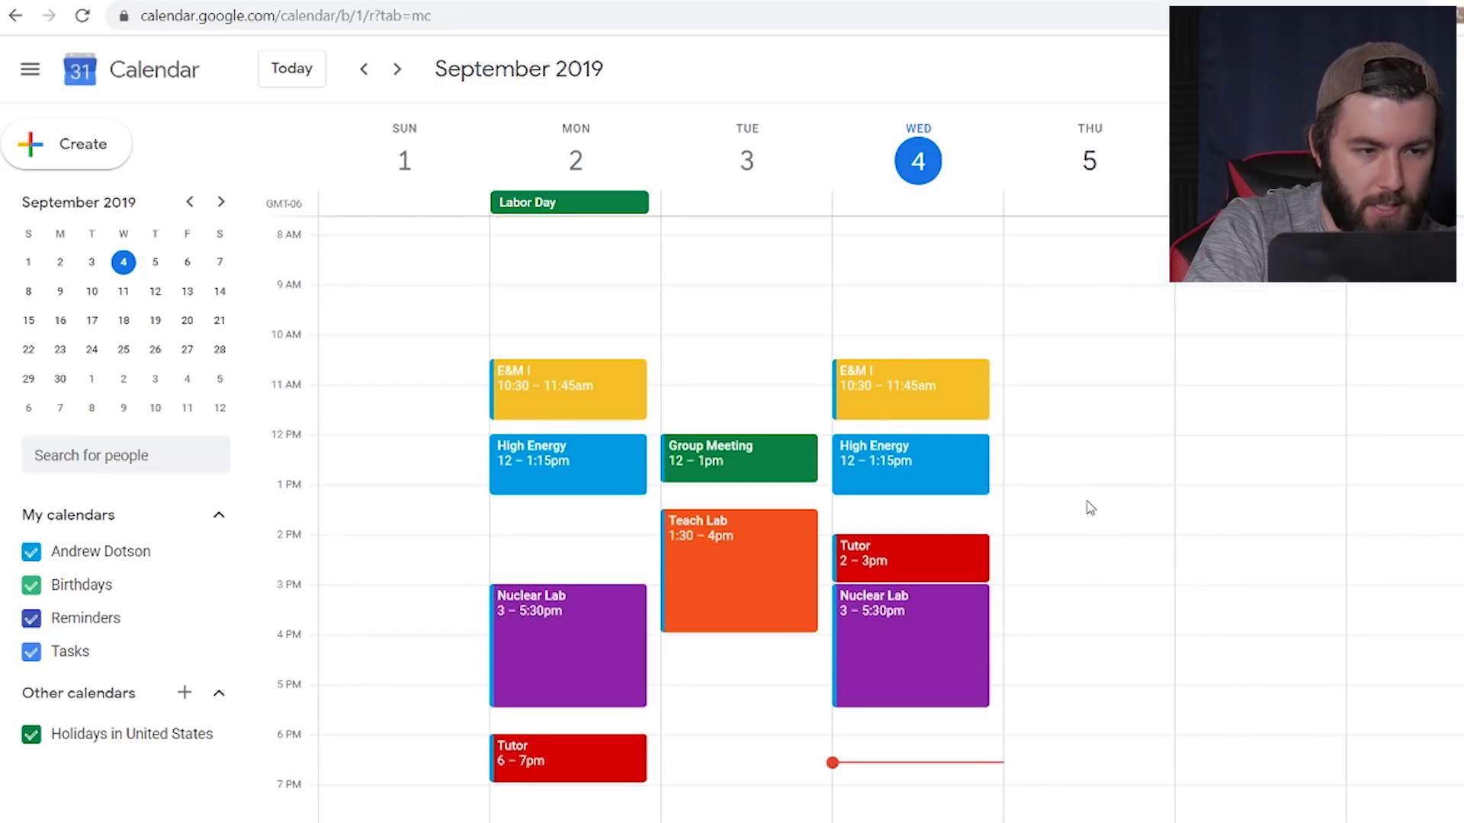
click(1081, 572)
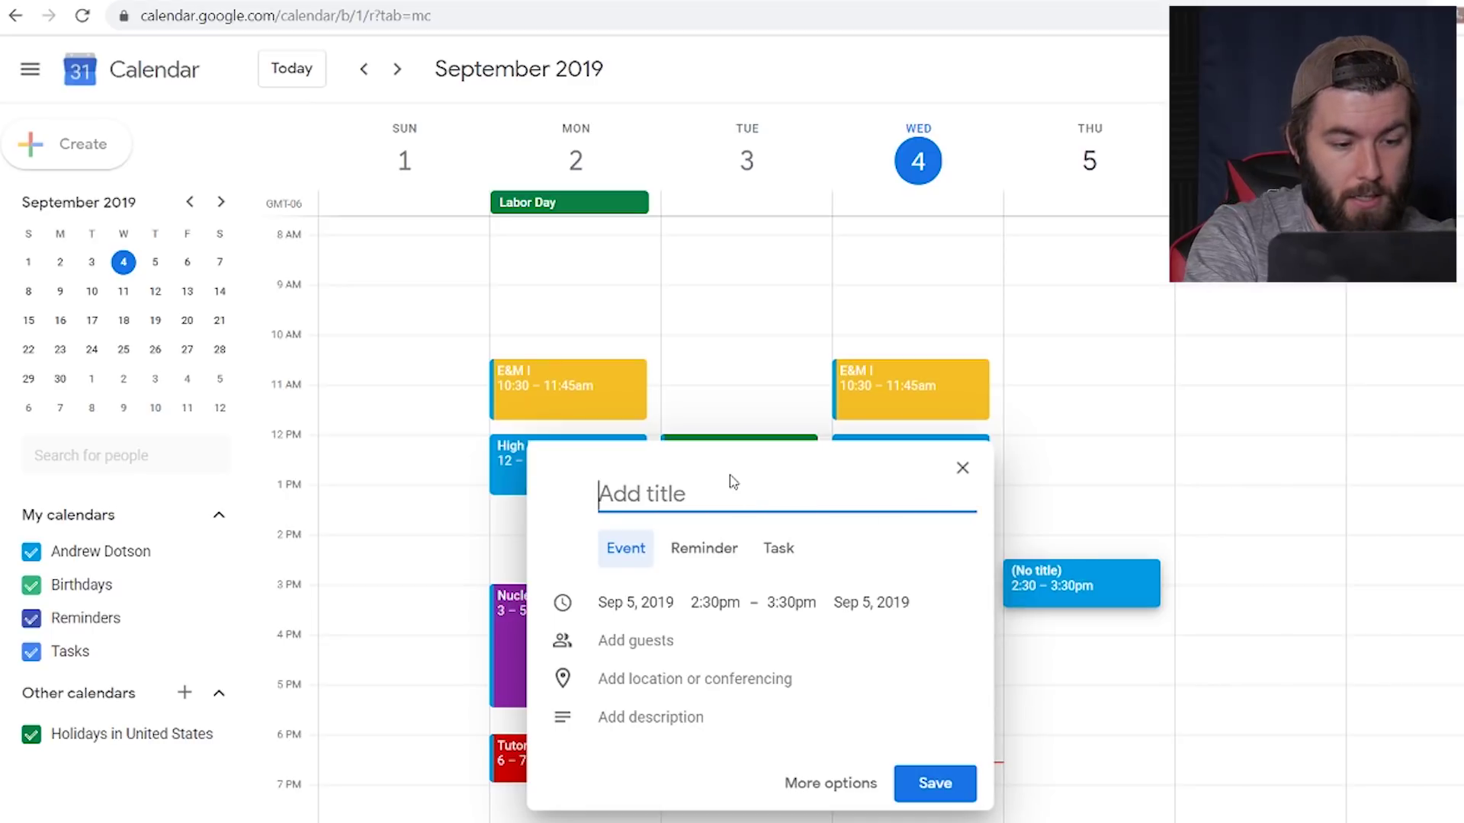
- Title the Thursday Sep 5 2:30pm event 'TA Meeting' and open it in the full editor
text(TA m)
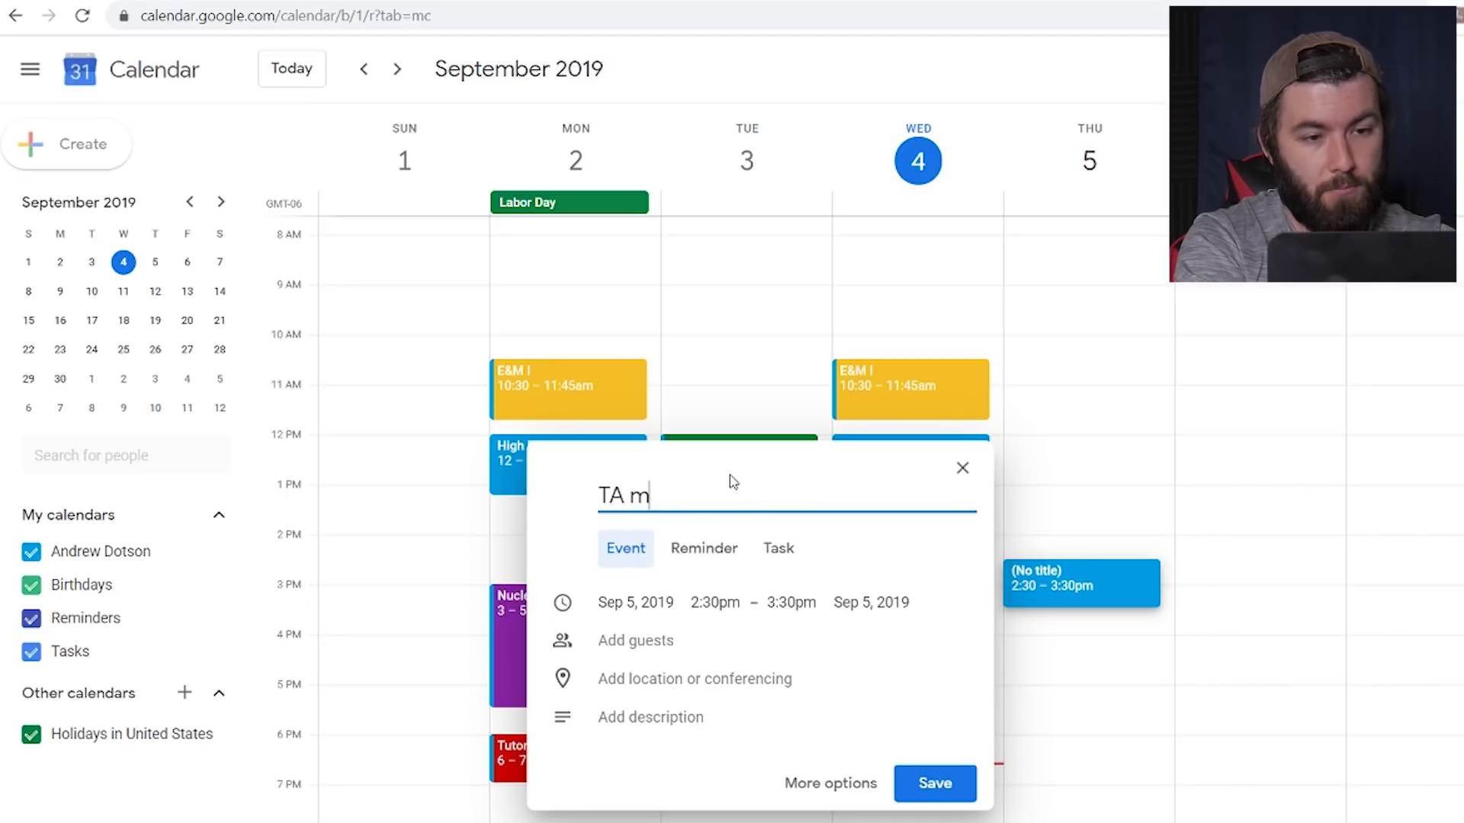
text(e)
key(BackSpace)
key(BackSpace)
text(Meeting)
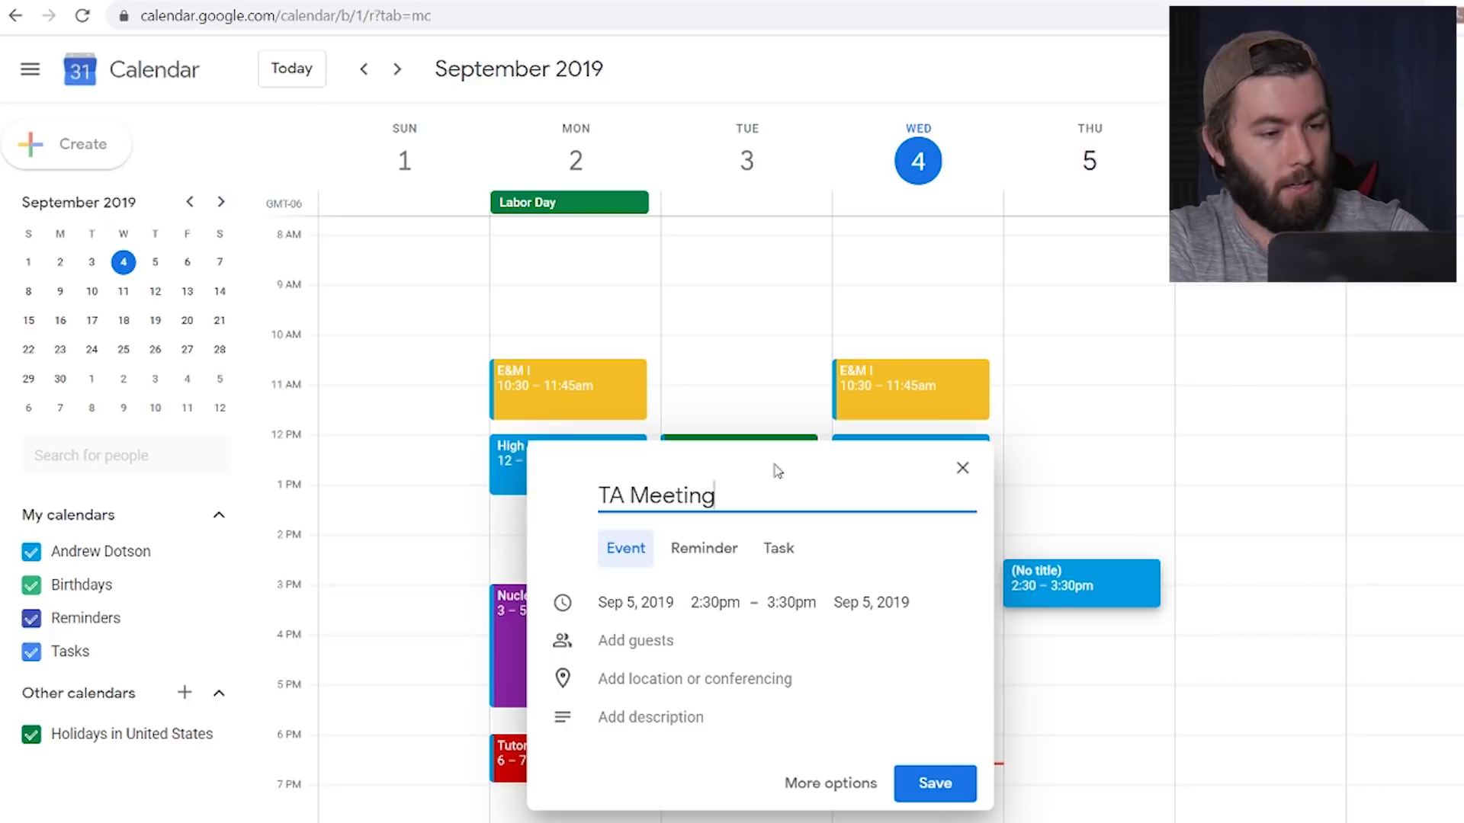
click(812, 778)
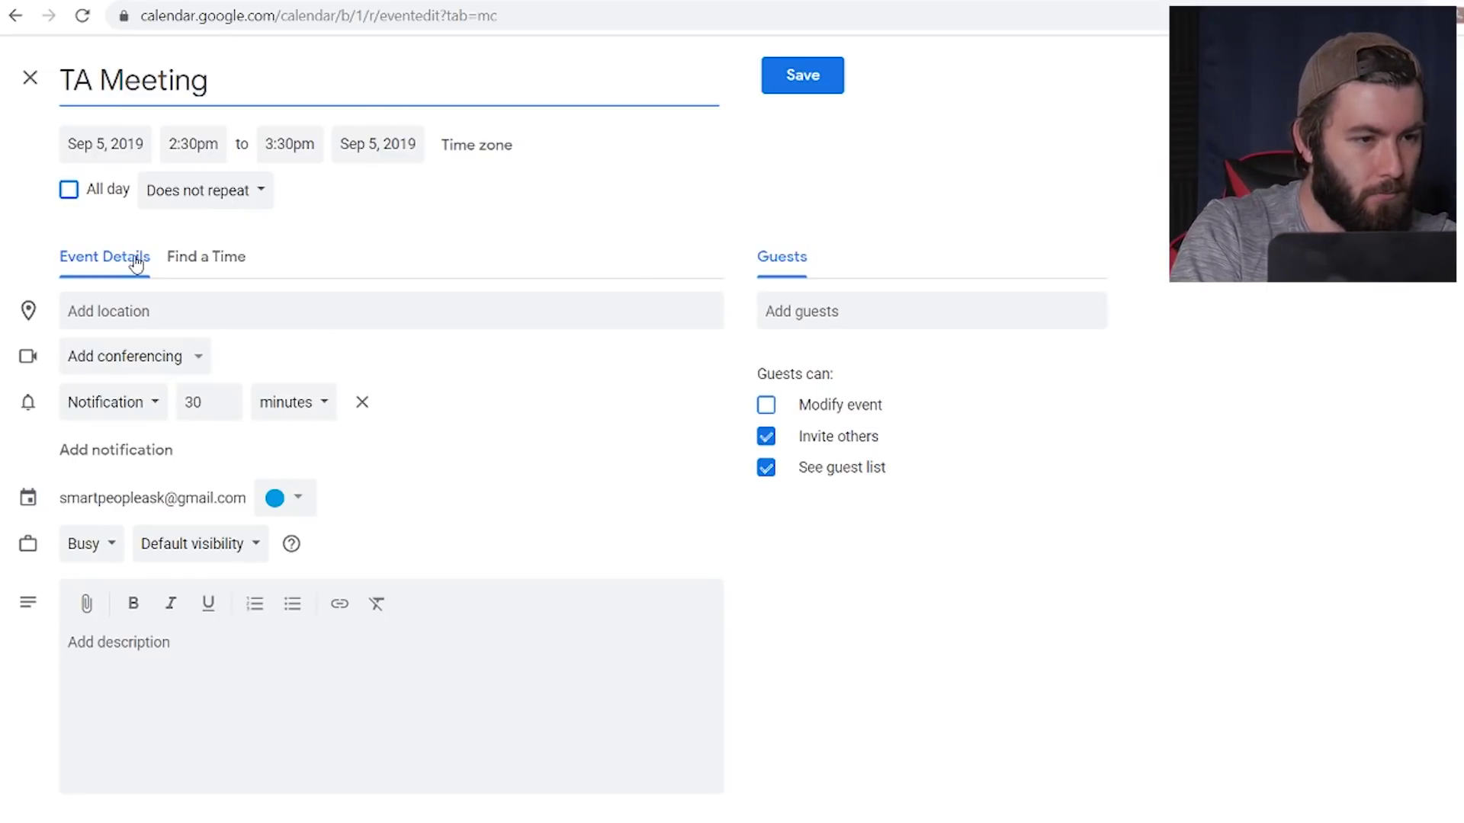
click(236, 197)
- Make TA Meeting repeat weekly on Thursday and run from 2:45pm to 3:45pm
click(230, 268)
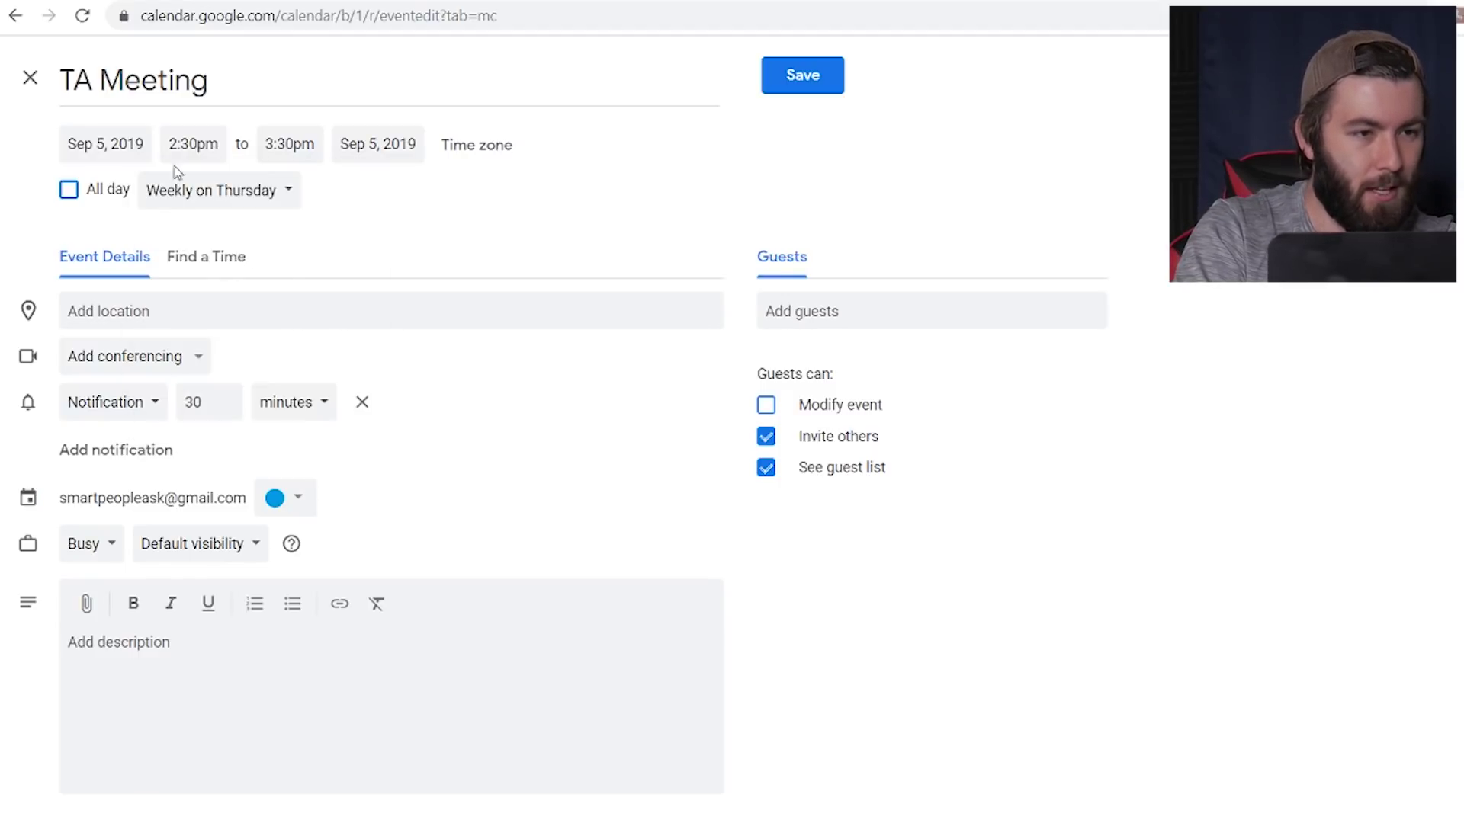
click(196, 144)
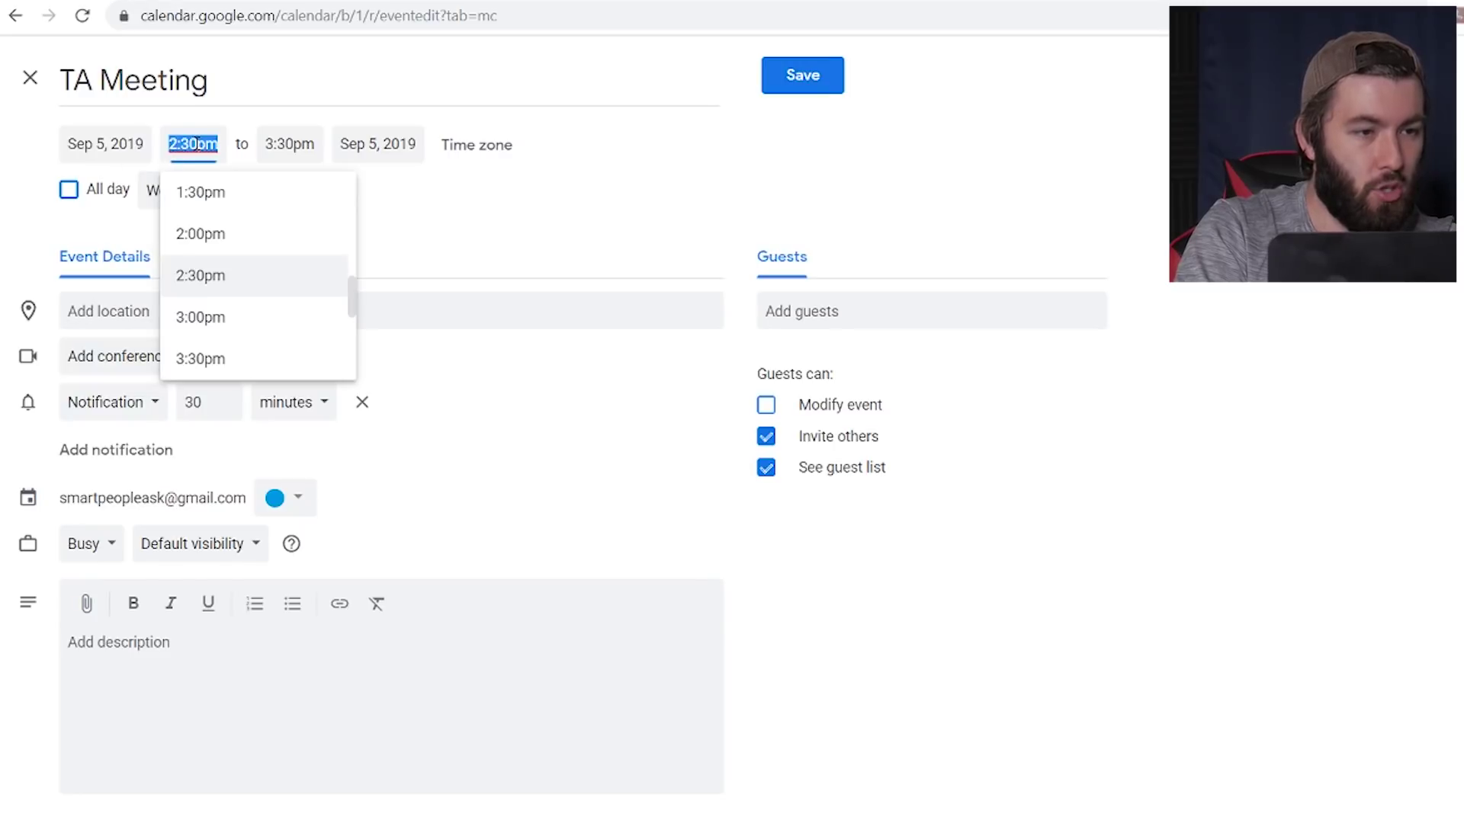
key(BackSpace)
key(BackSpace)
key(BackSpace)
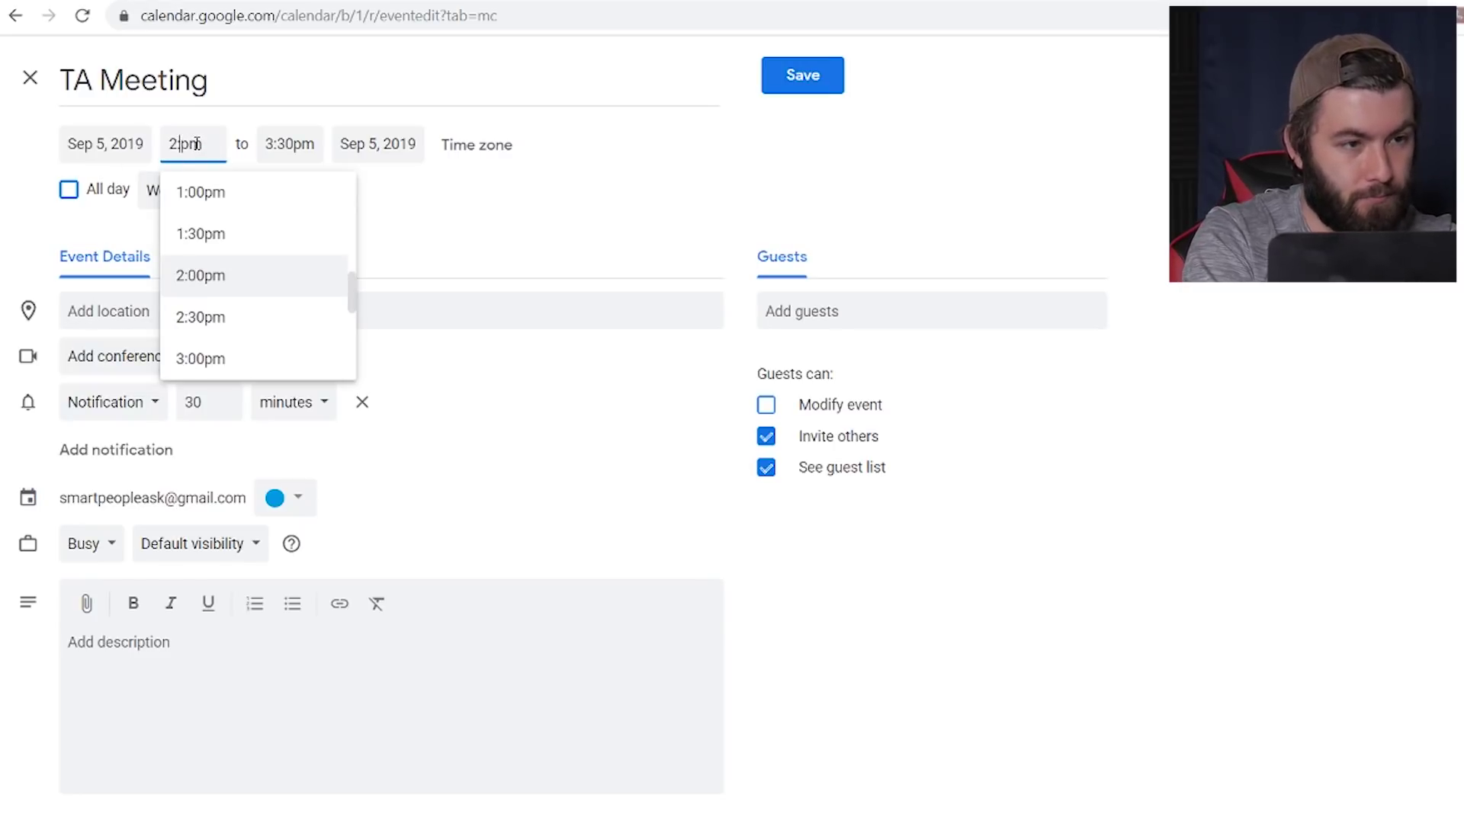
text(:45)
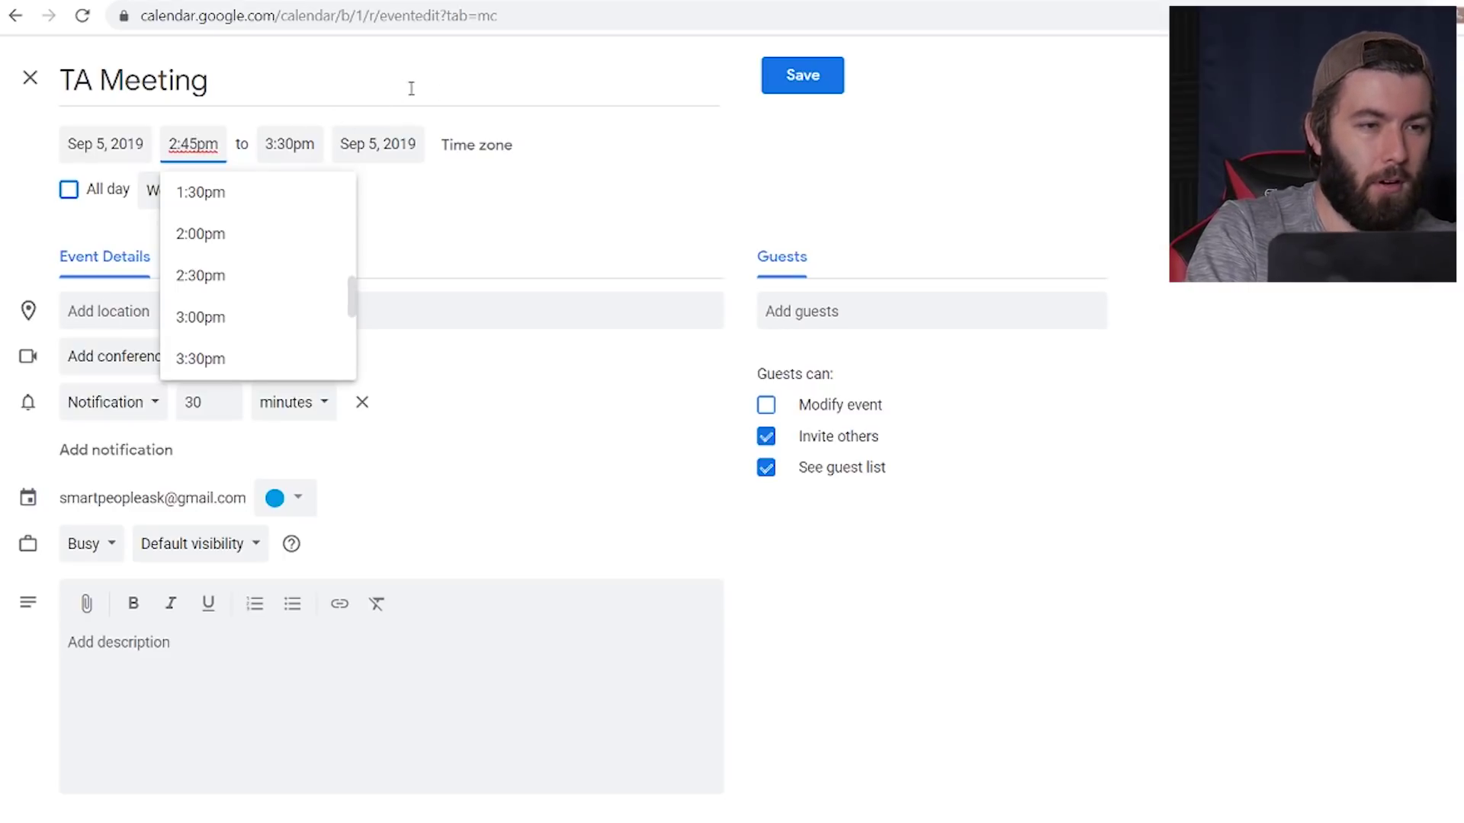
click(297, 146)
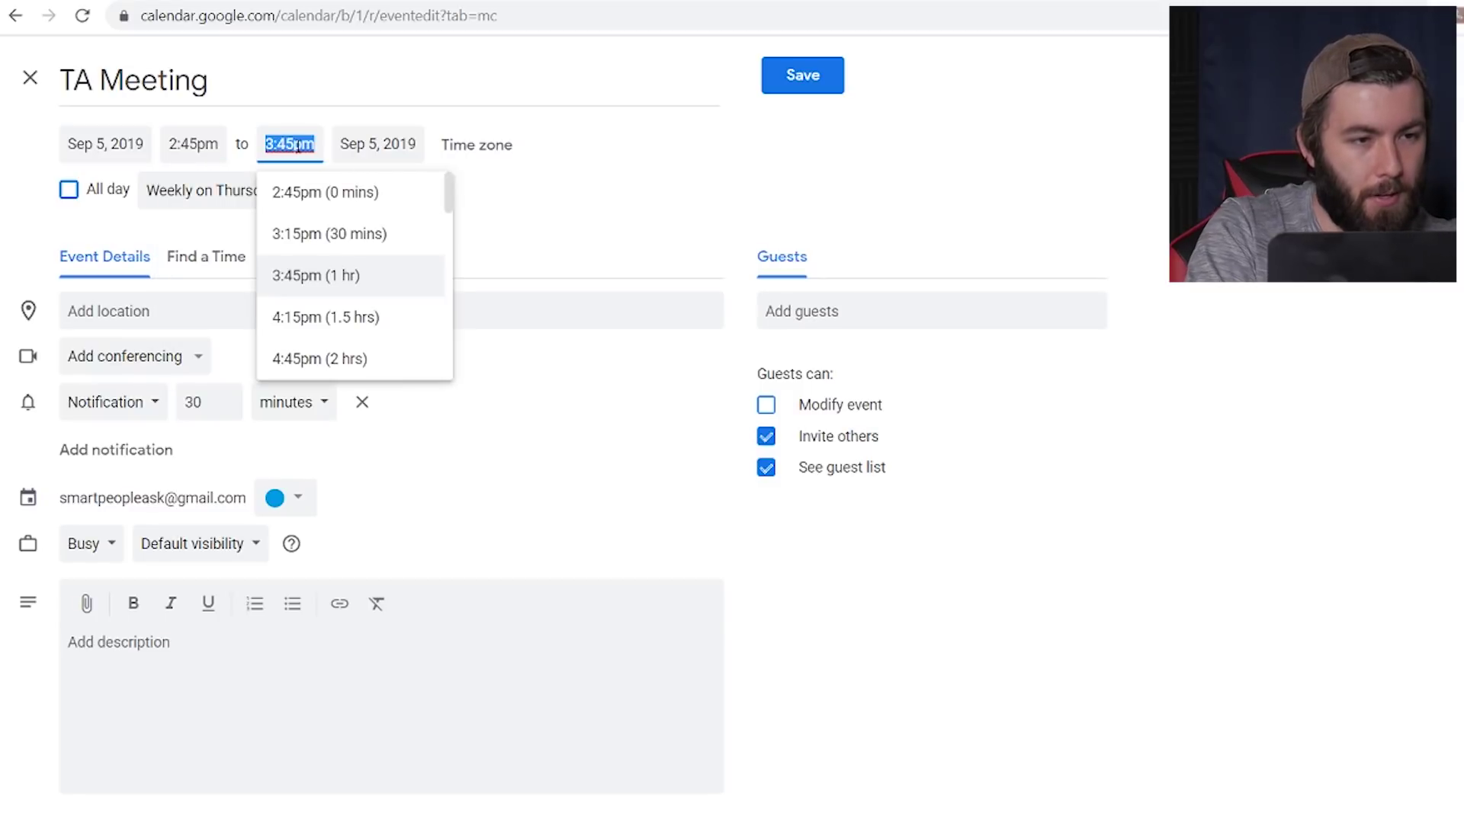
click(297, 146)
key(BackSpace)
key(BackSpace)
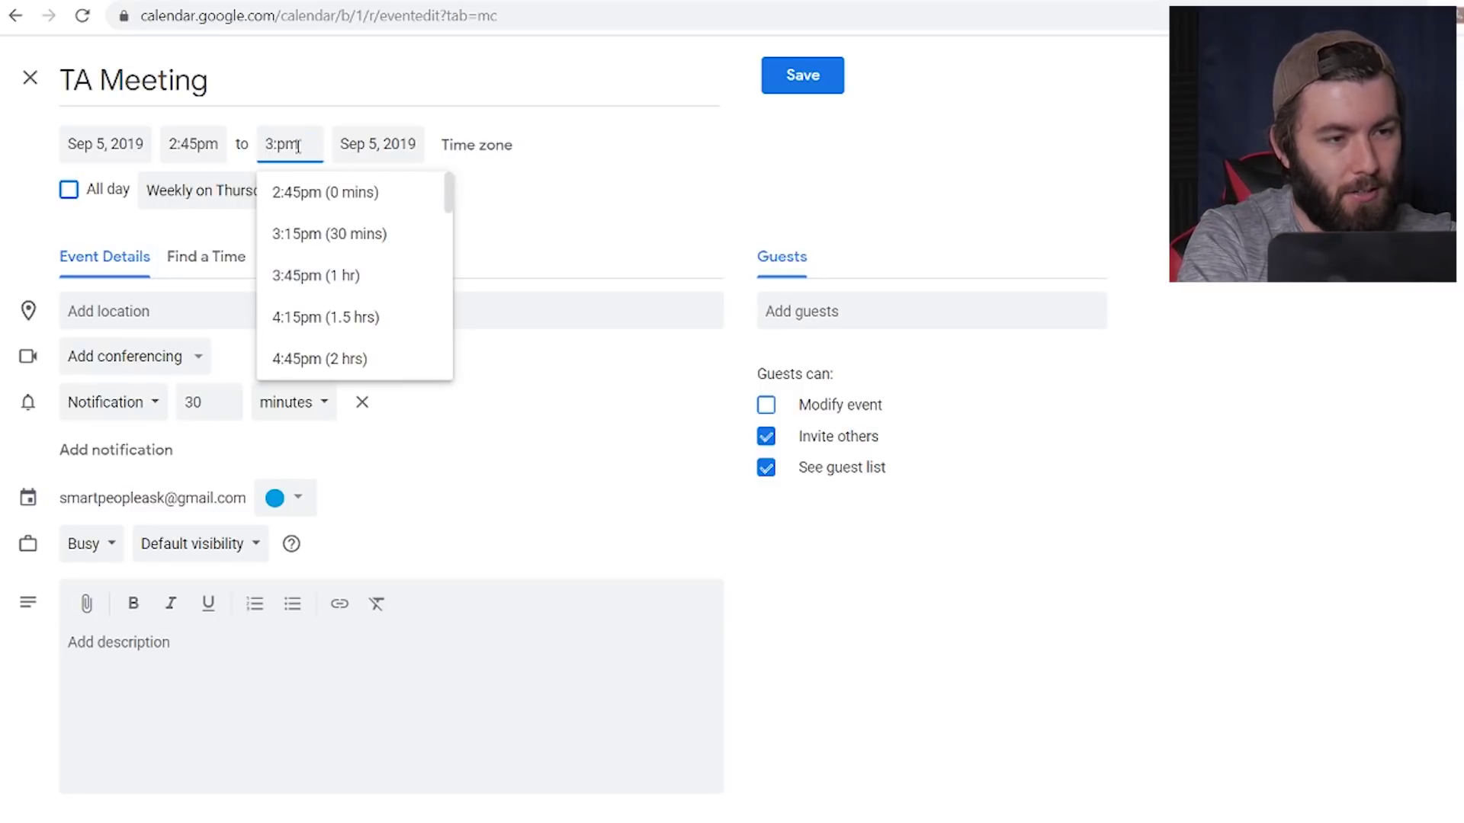
text(45)
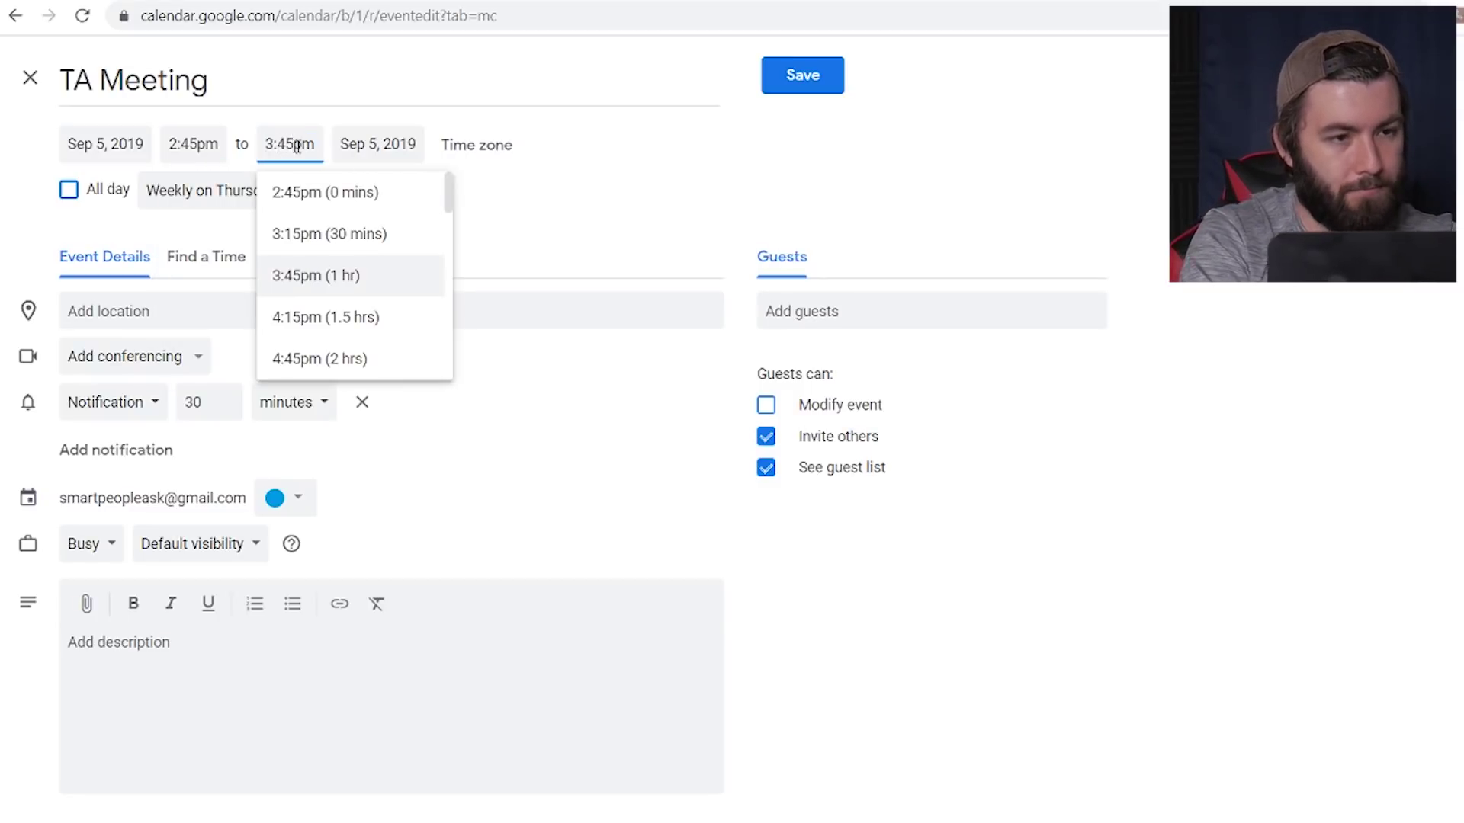
click(654, 153)
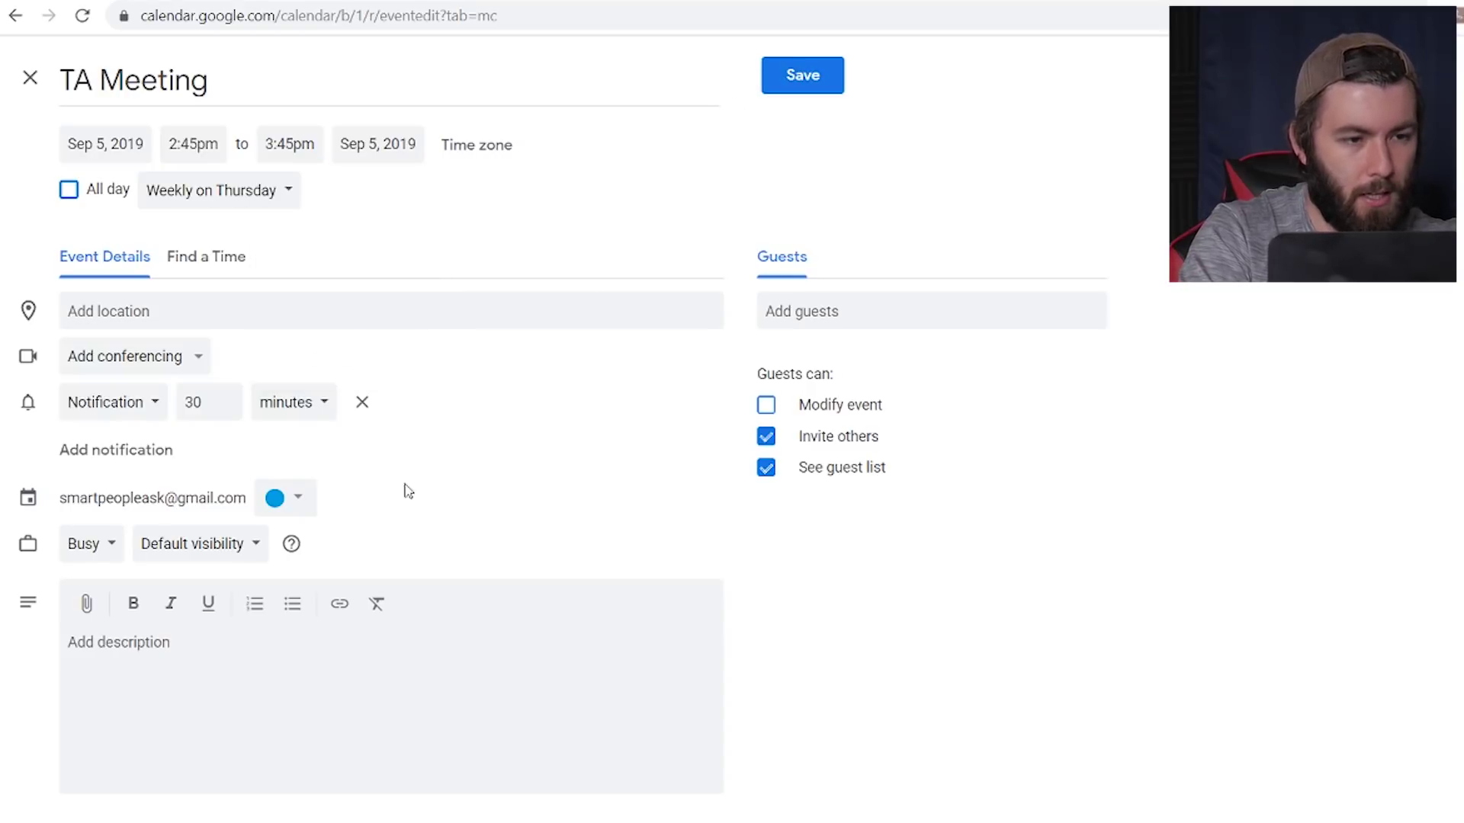
- Colour the TA Meeting Tangerine orange and save it
click(284, 511)
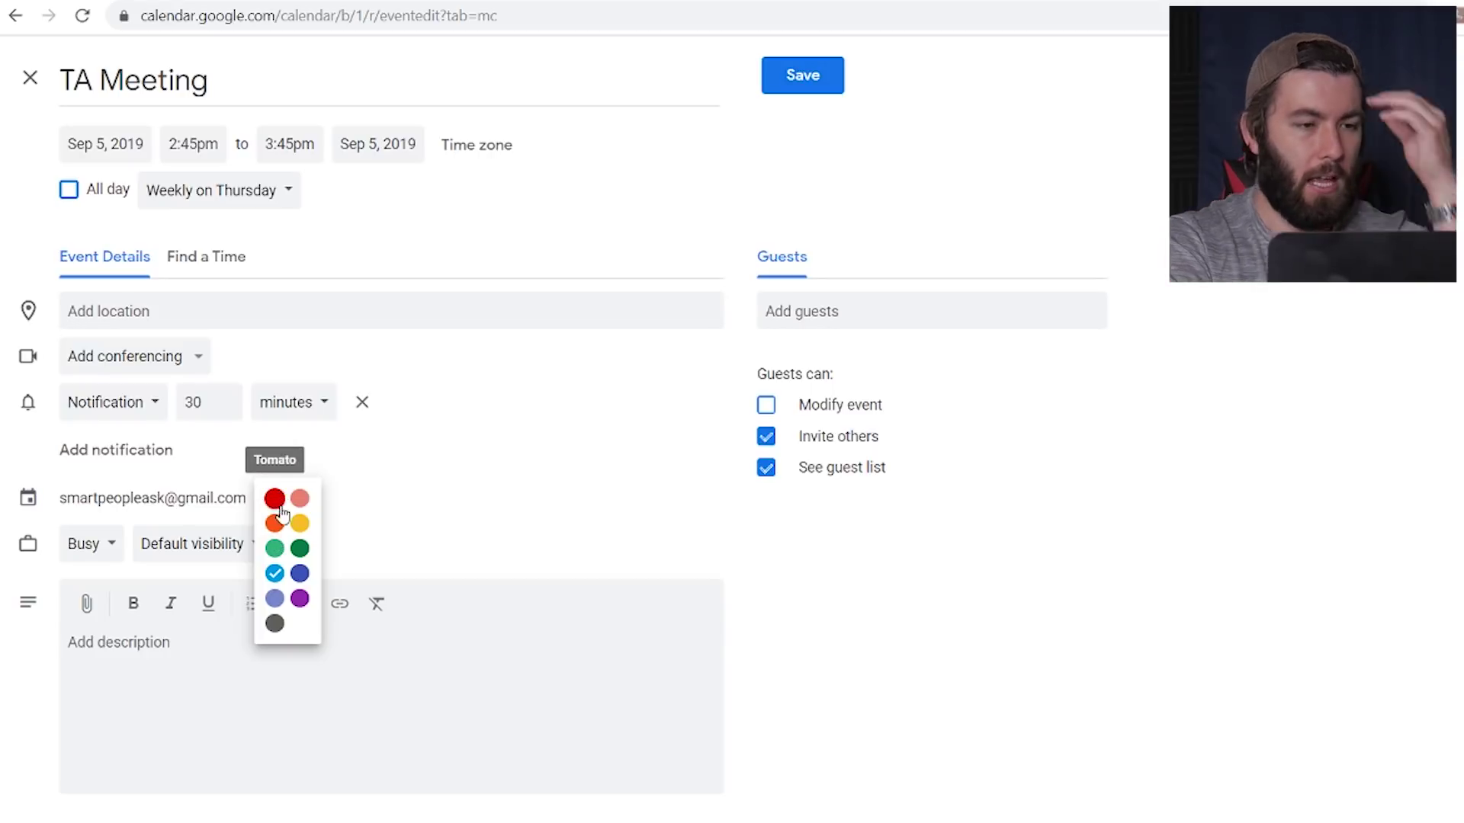
click(275, 525)
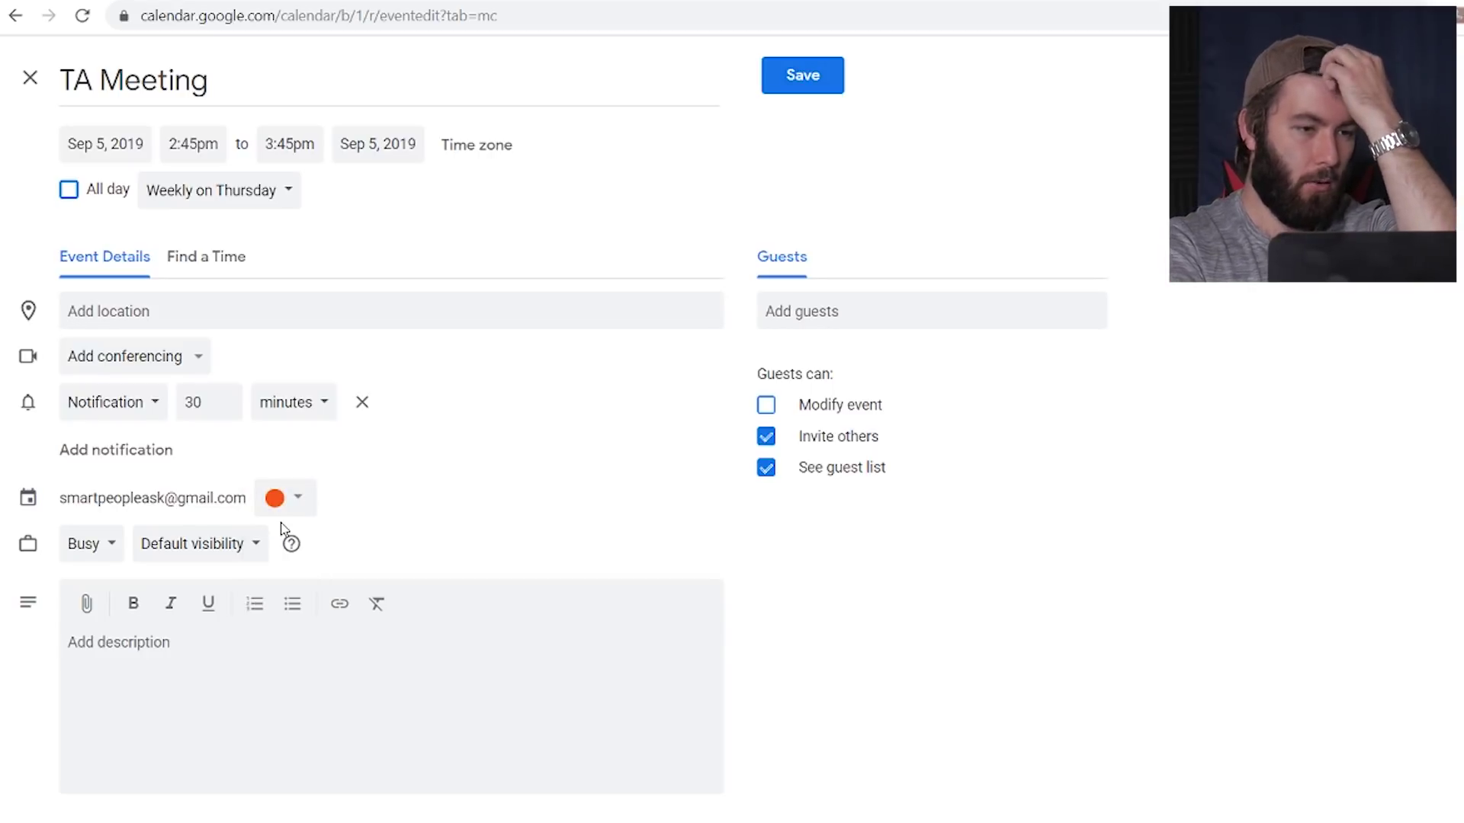
click(804, 80)
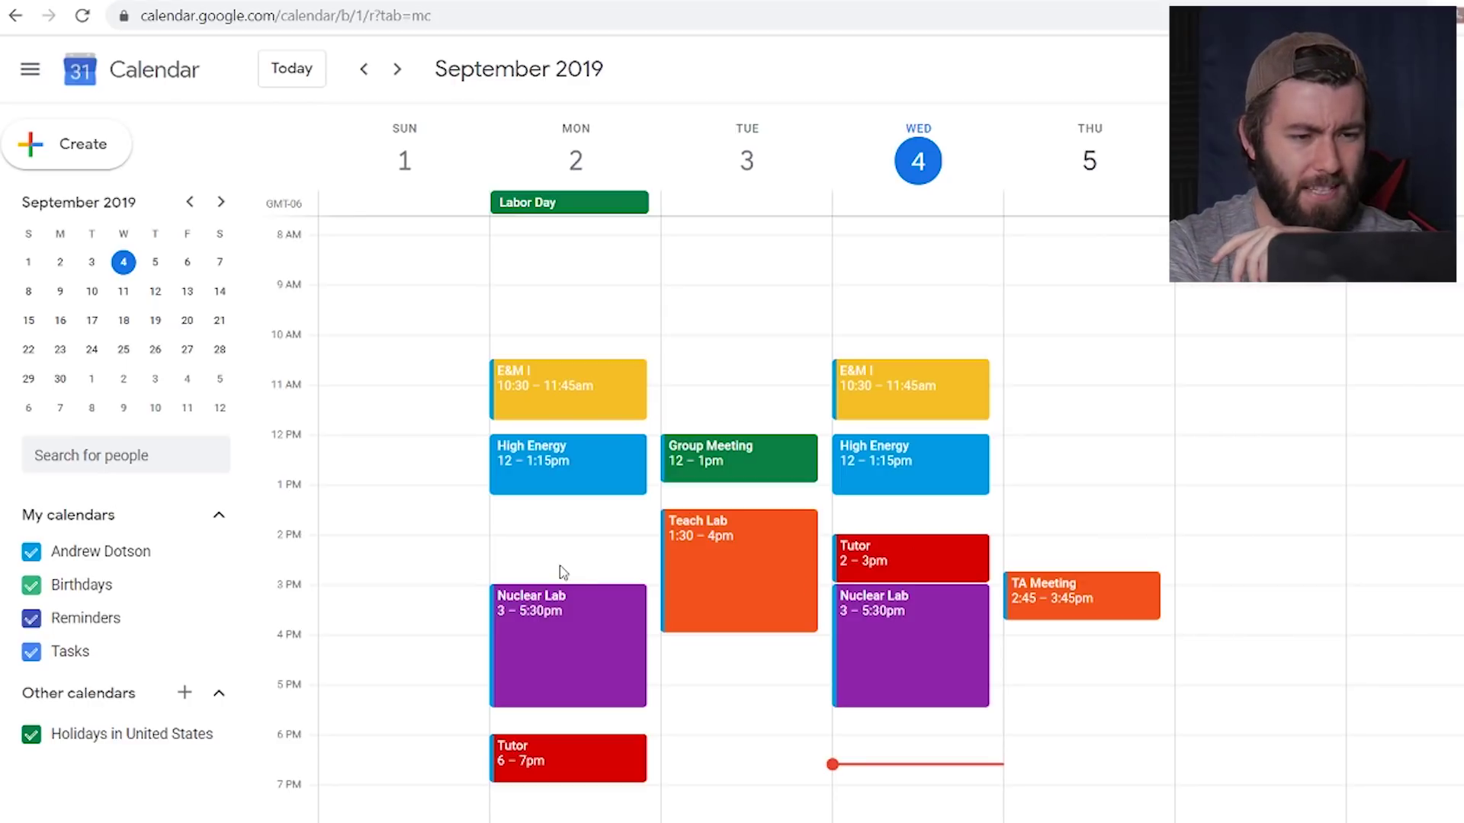
- Scroll the September 1–7 week grid to review the orange Thursday 2:45–3:45pm TA Meeting
scroll(677, 587, down, 3)
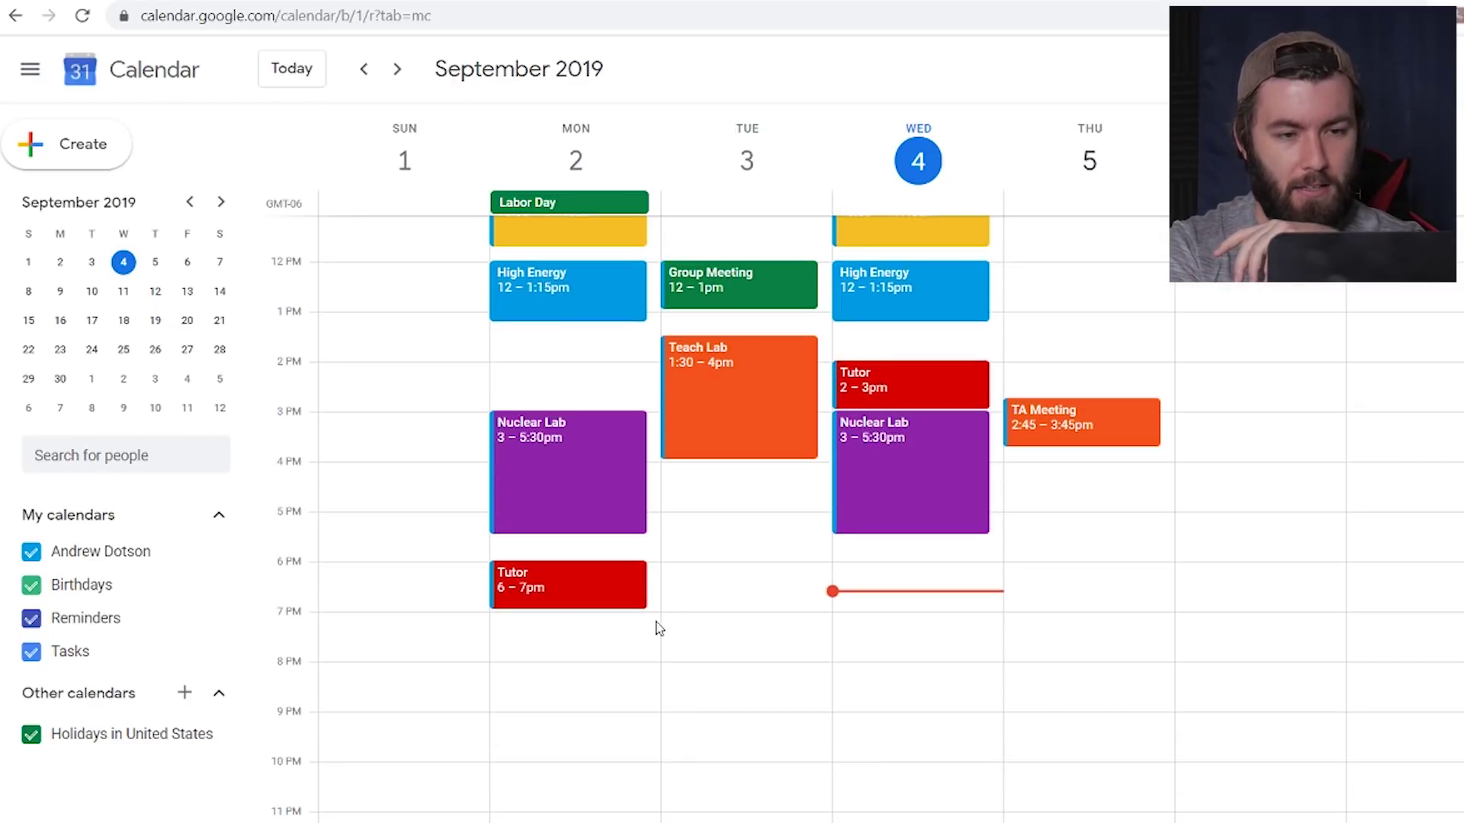
scroll(656, 628, up, 3)
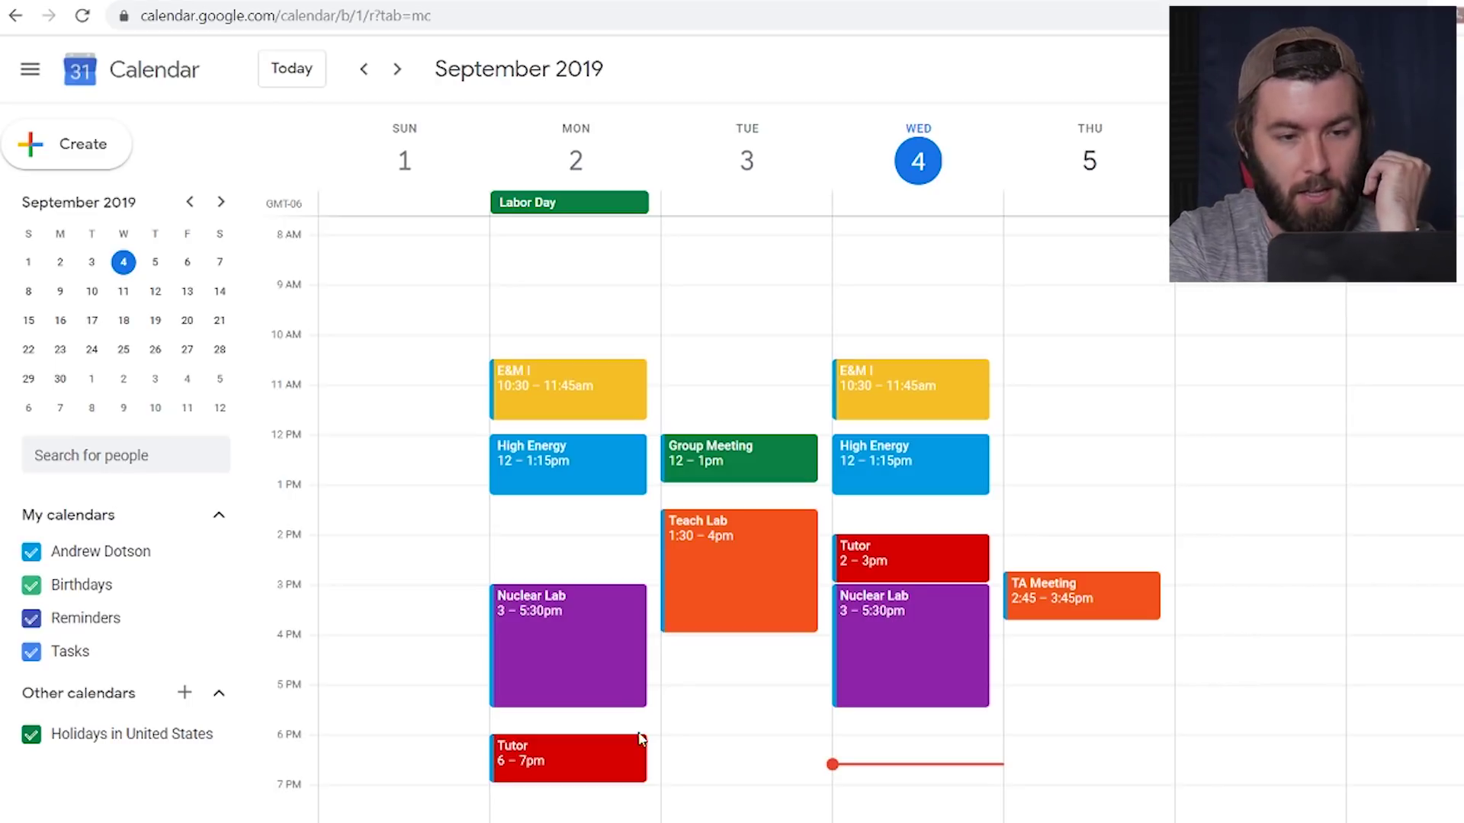
scroll(738, 664, down, 3)
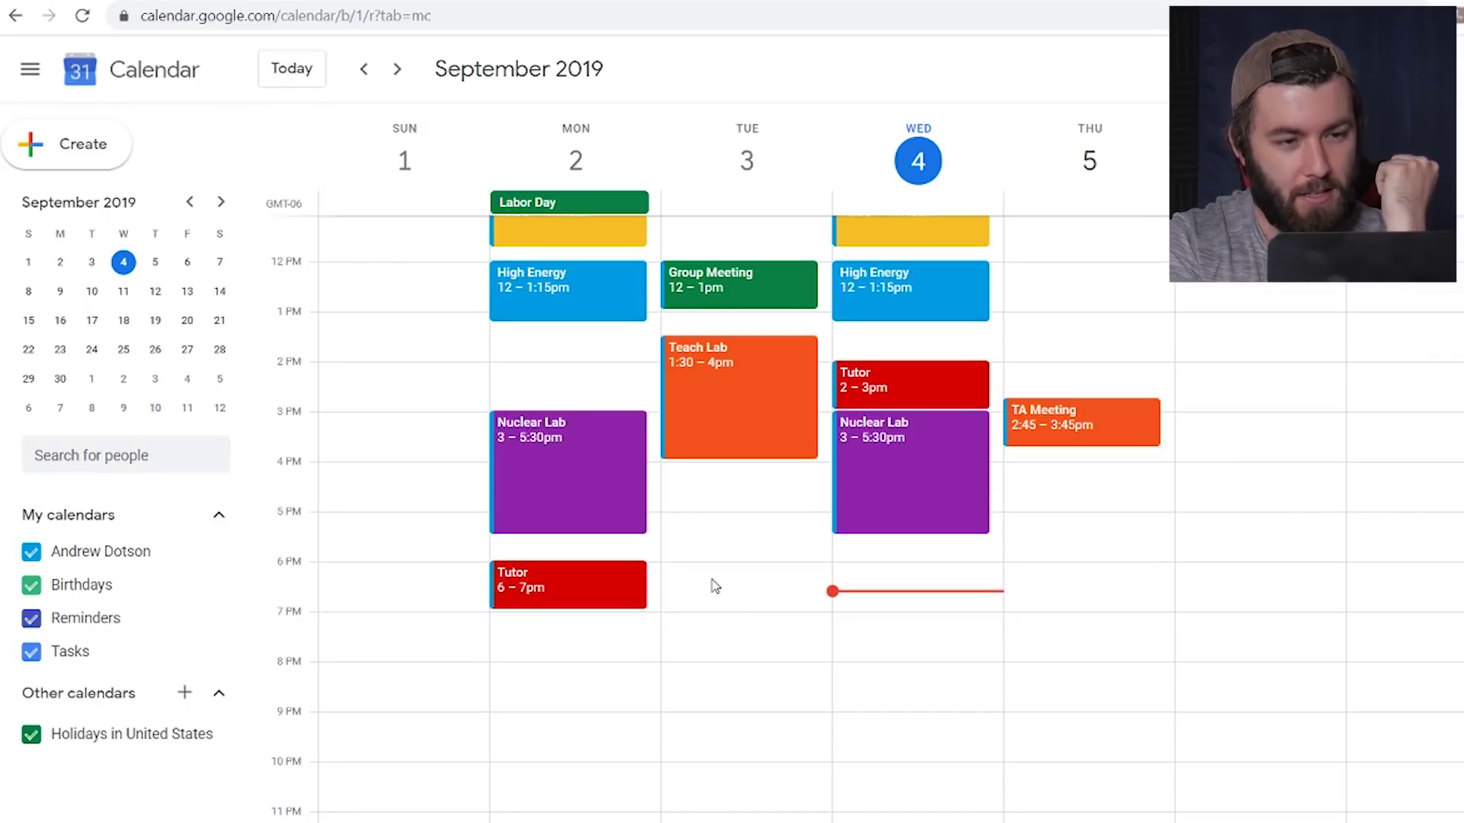
scroll(713, 588, up, 3)
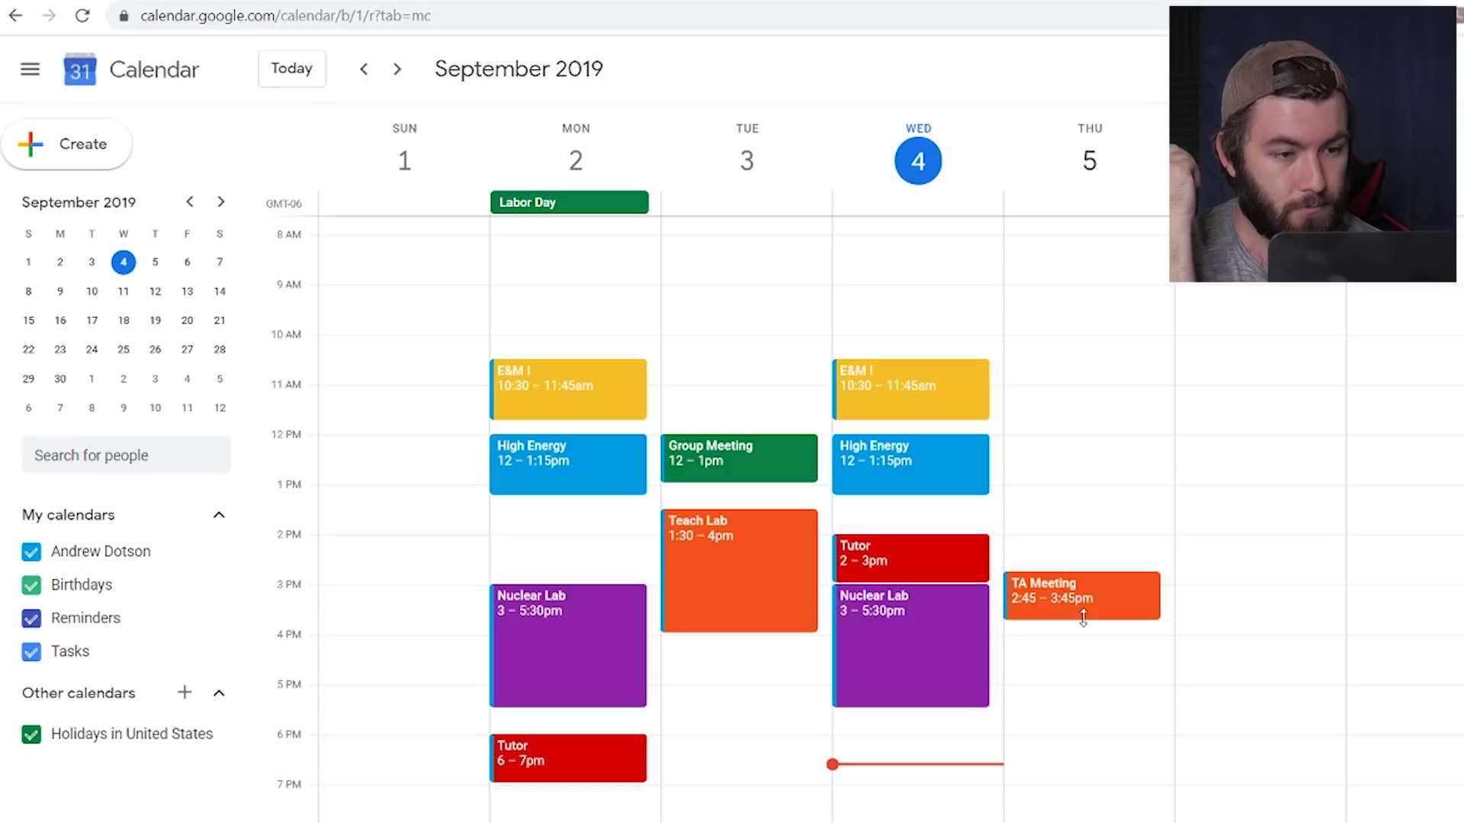
scroll(1215, 546, down, 2)
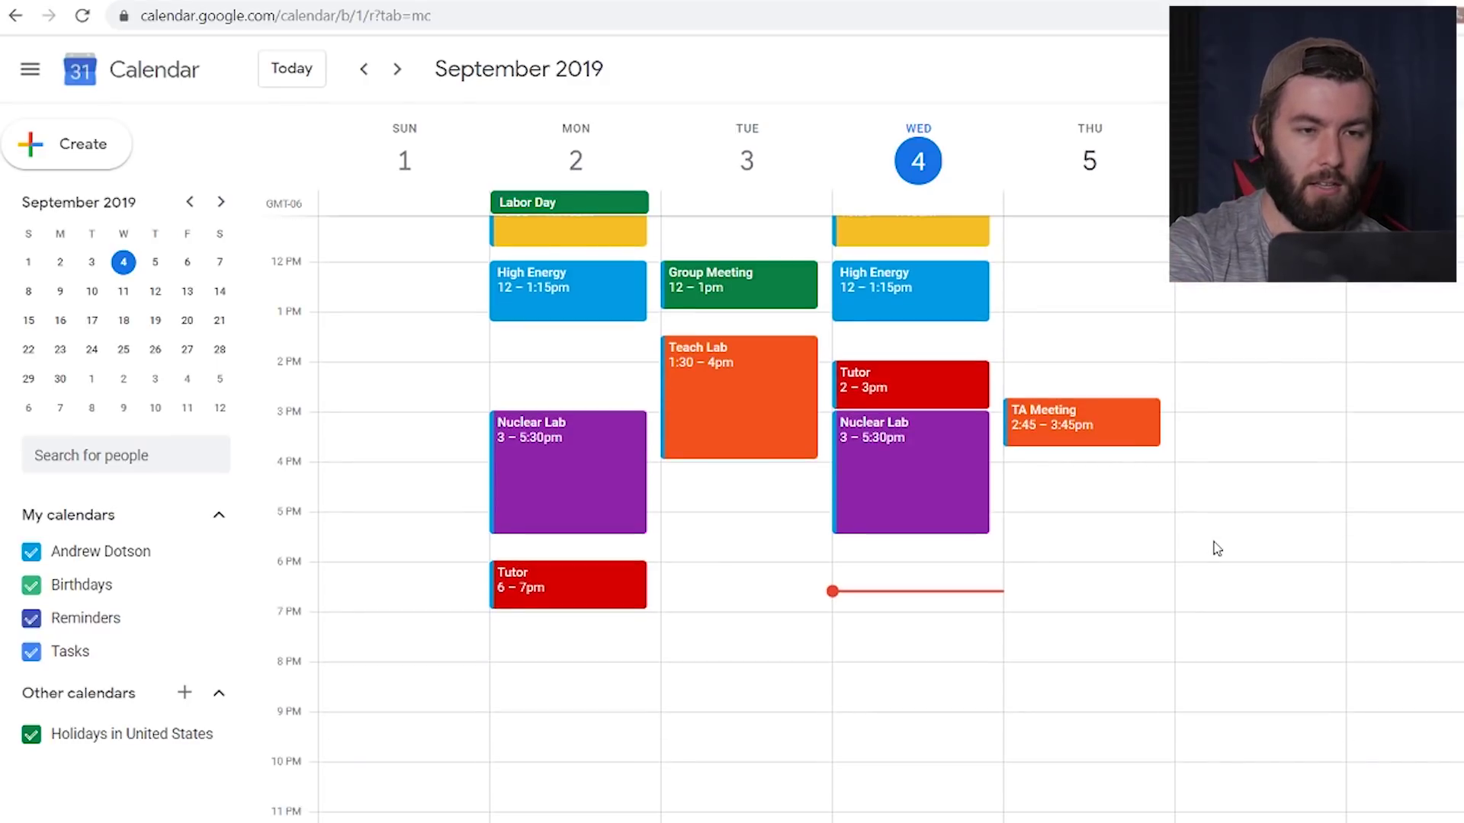
scroll(1217, 546, up, 2)
scroll(1217, 546, down, 2)
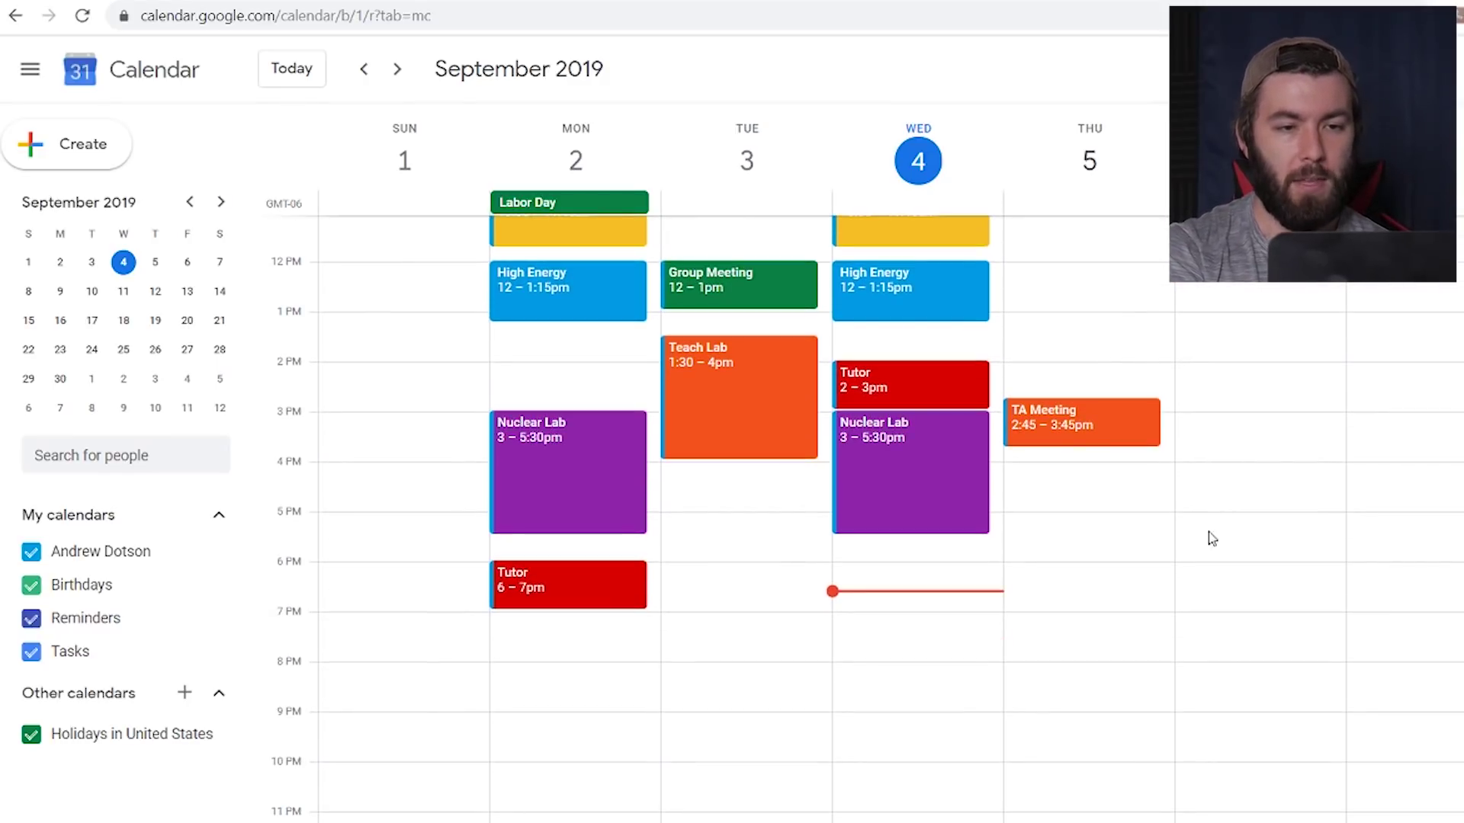
scroll(1191, 488, up, 2)
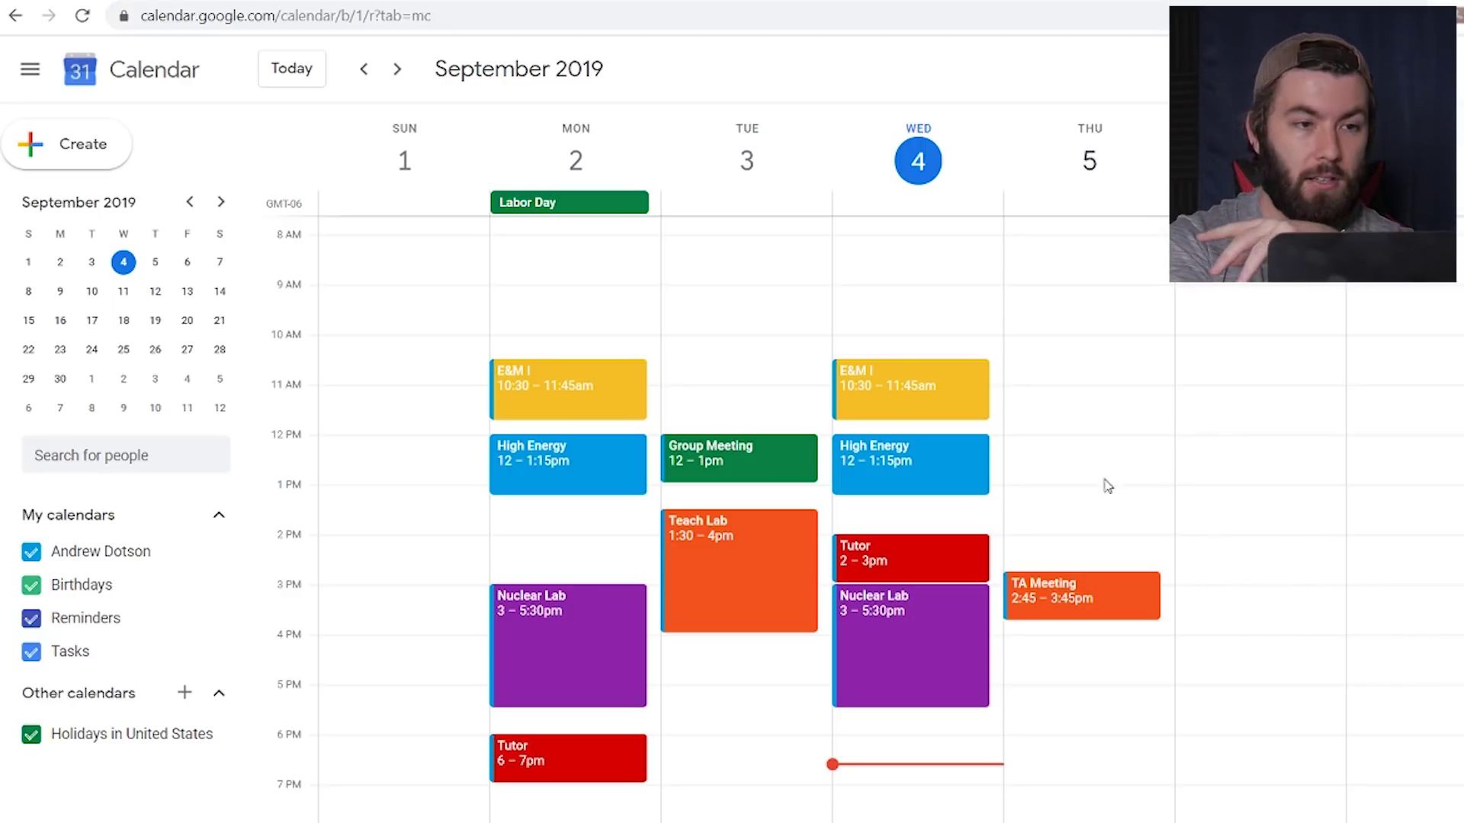
scroll(647, 366, down, 2)
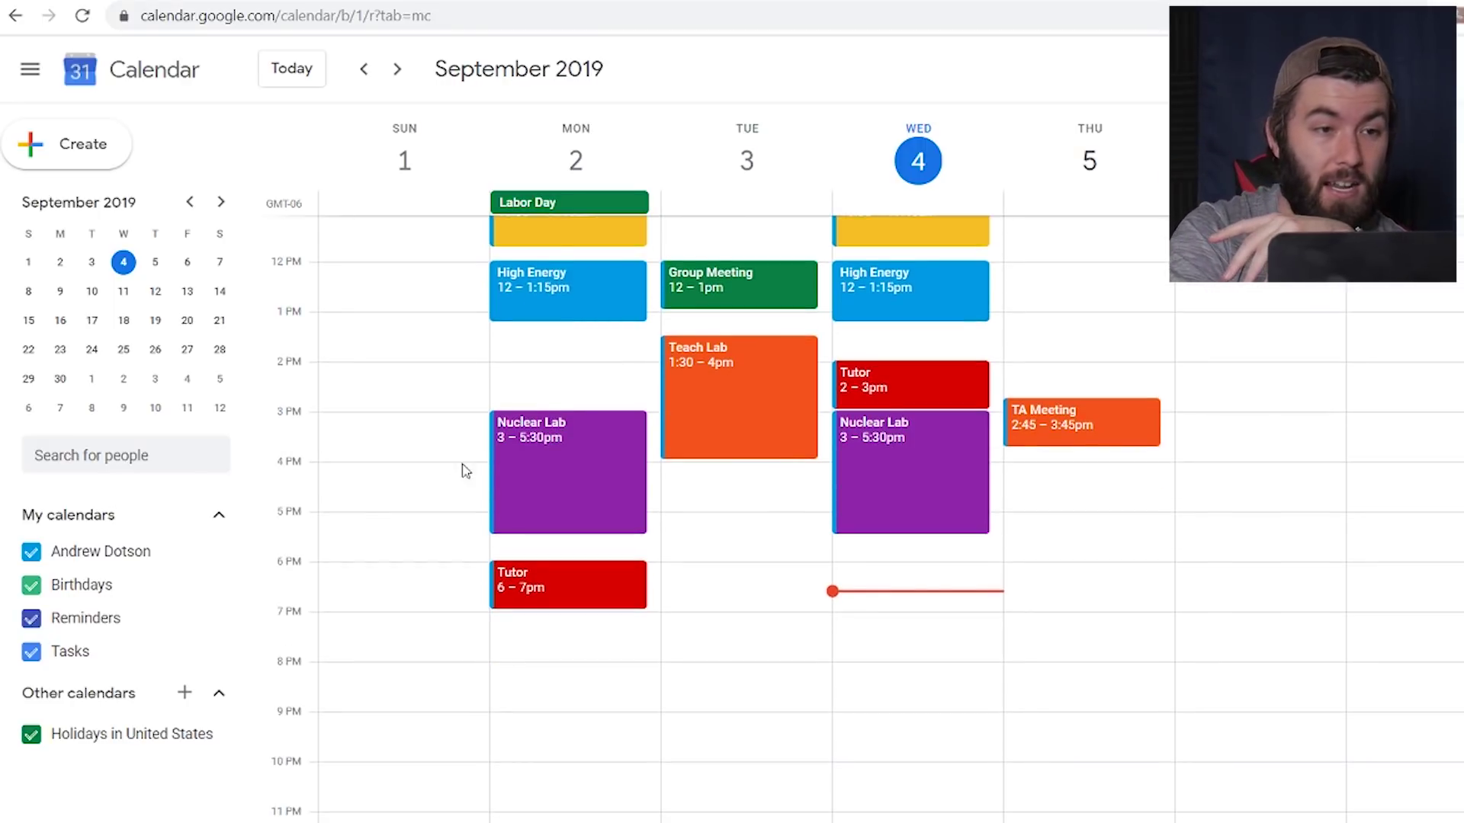
scroll(468, 468, up, 2)
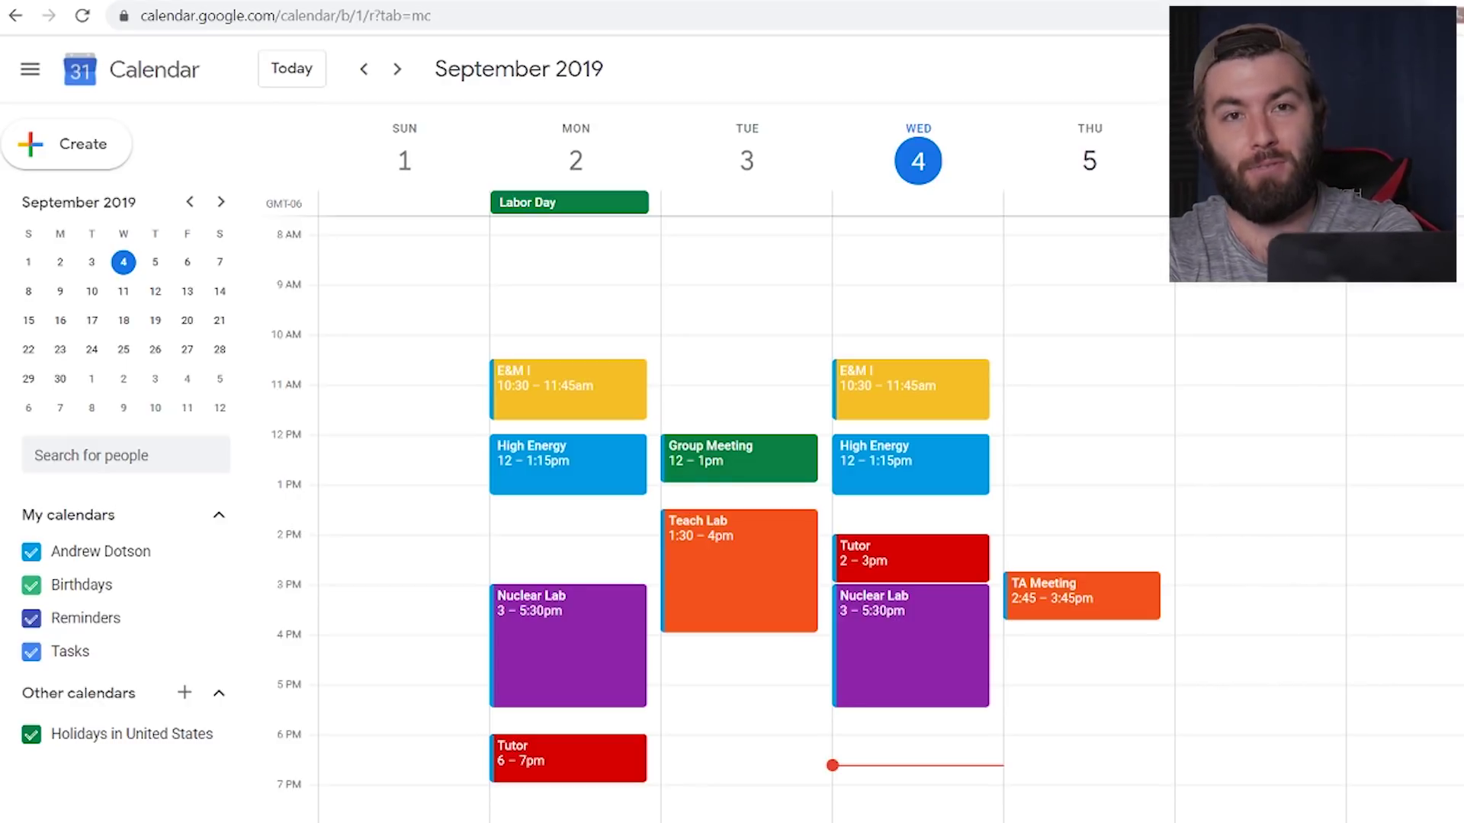
scroll(867, 522, down, 2)
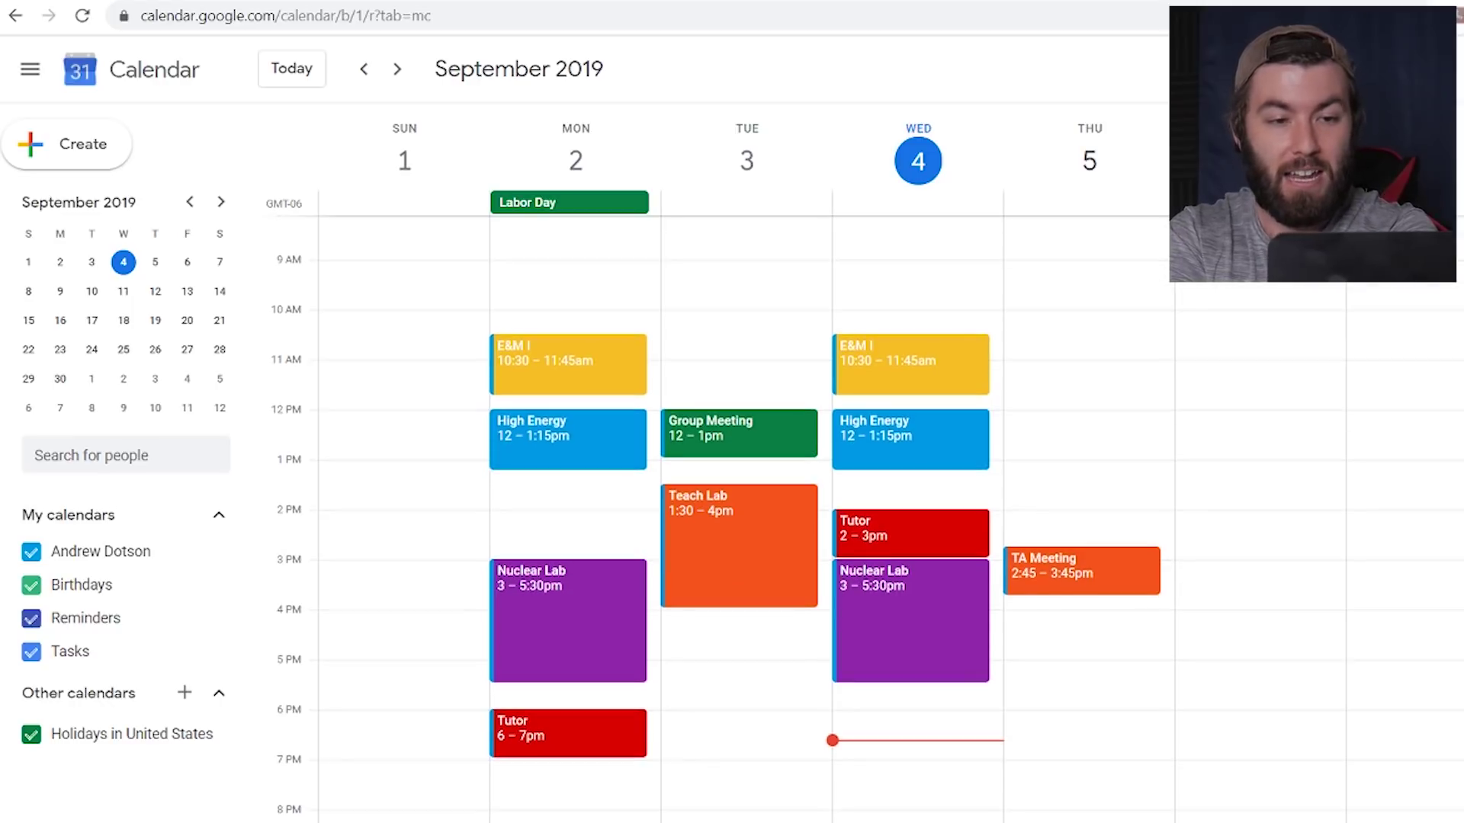